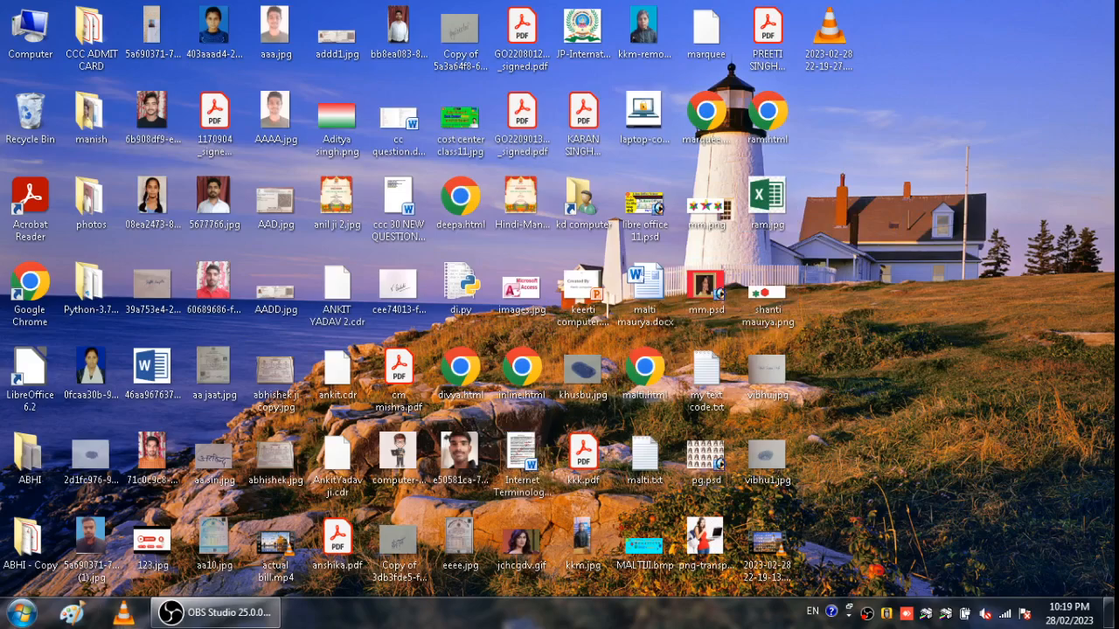
- Launch TallyPrime from the Windows Start menu
{"action": "left_click", "coordinate": [21, 614]}
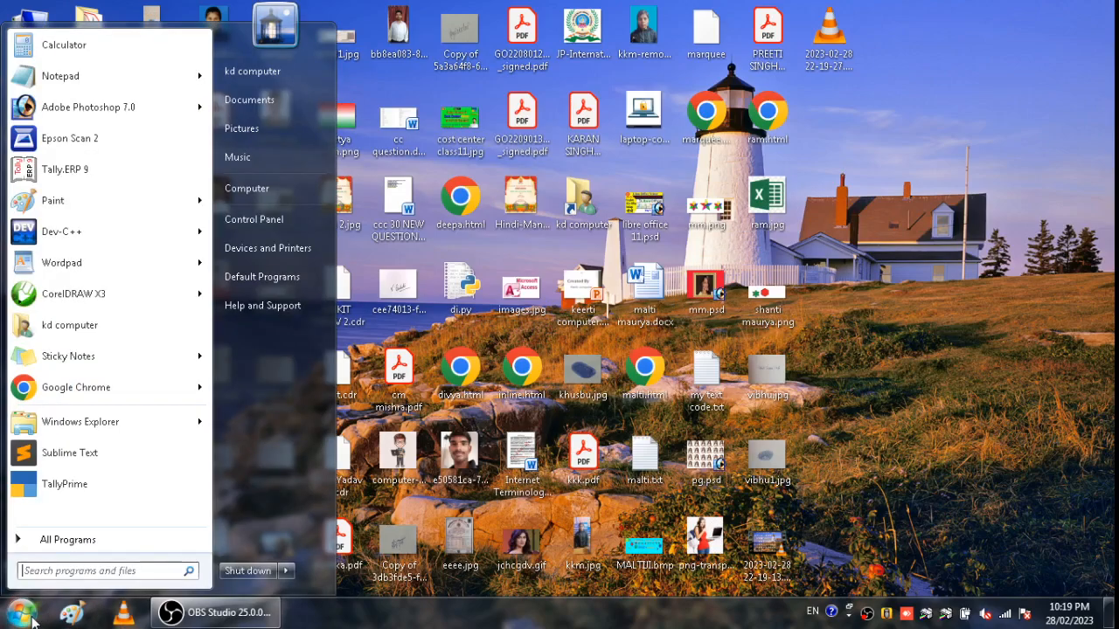
{"action": "left_click", "coordinate": [114, 498]}
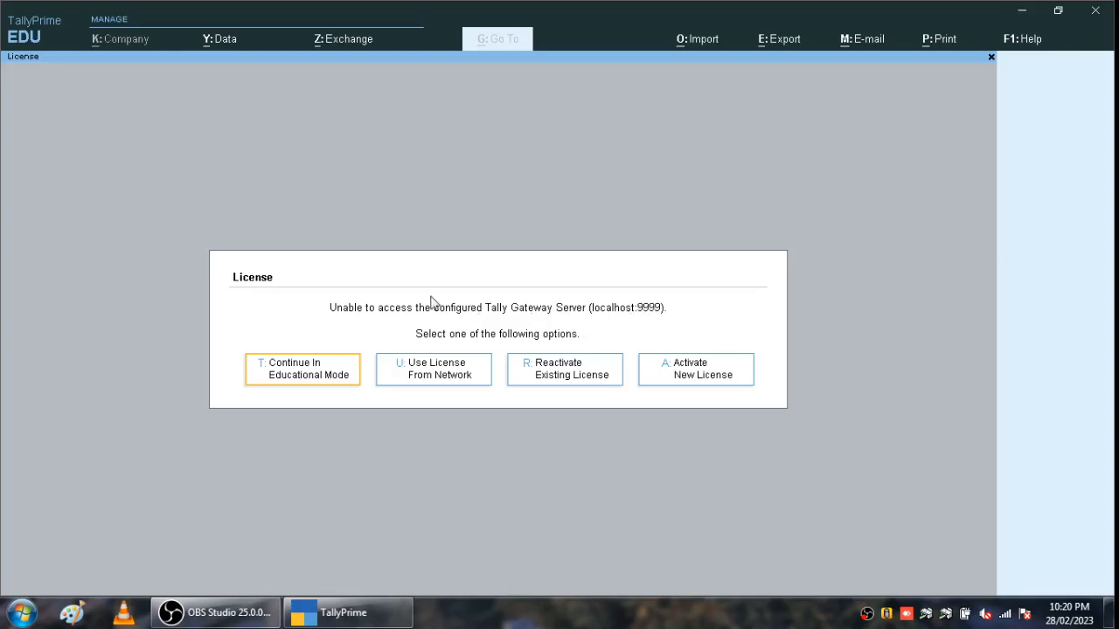
- Continue in Educational Mode to the Gateway of Tally and begin calling up the company menu
{"action": "left_click", "coordinate": [321, 385]}
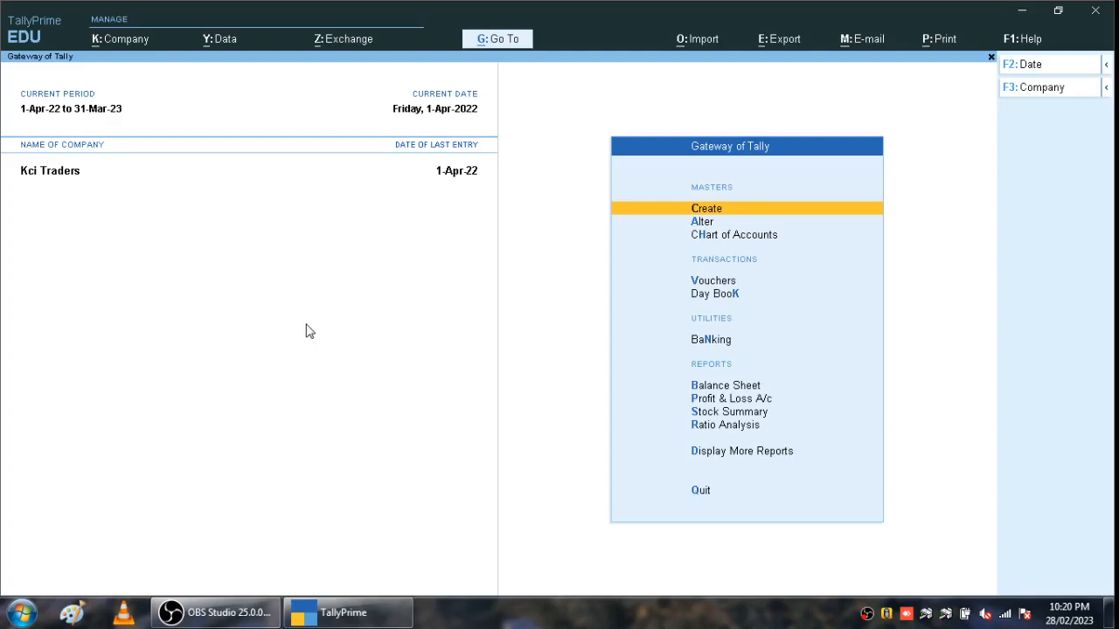
{"action": "key", "text": "alt"}
- From the K: Company menu, create company 'Tata Ji' with address 'Xyz Nnn Ji Nagar'
{"action": "key", "text": "alt+k"}
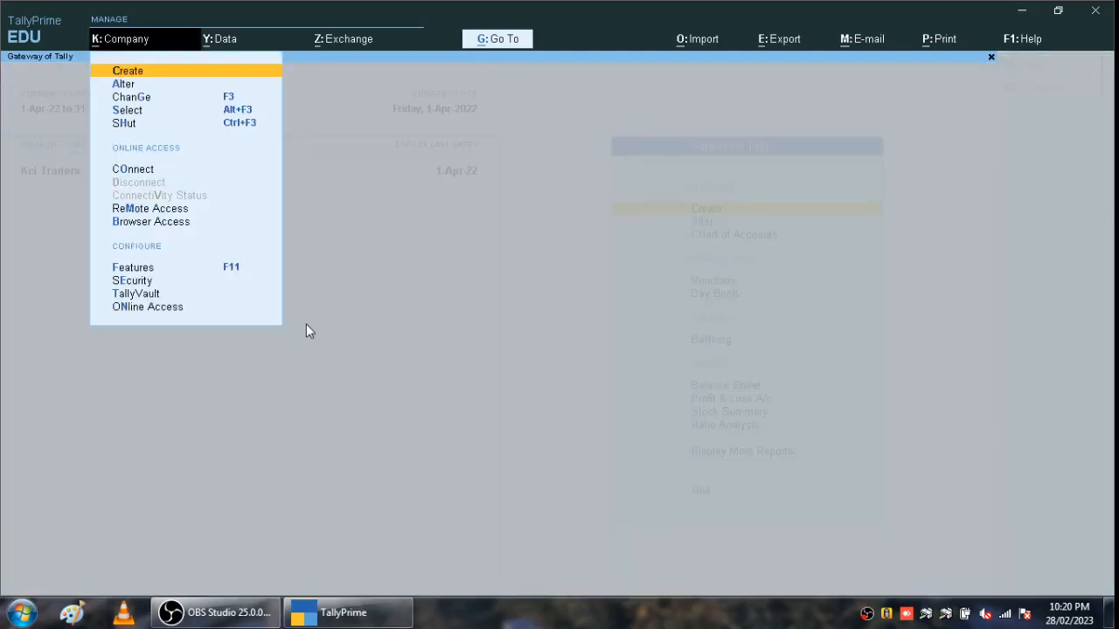
{"action": "key", "text": "Down"}
{"action": "key", "text": "Down"}
{"action": "key", "text": "Down"}
{"action": "key", "text": "Down"}
{"action": "key", "text": "Up"}
{"action": "key", "text": "Up"}
{"action": "key", "text": "Up"}
{"action": "key", "text": "Up"}
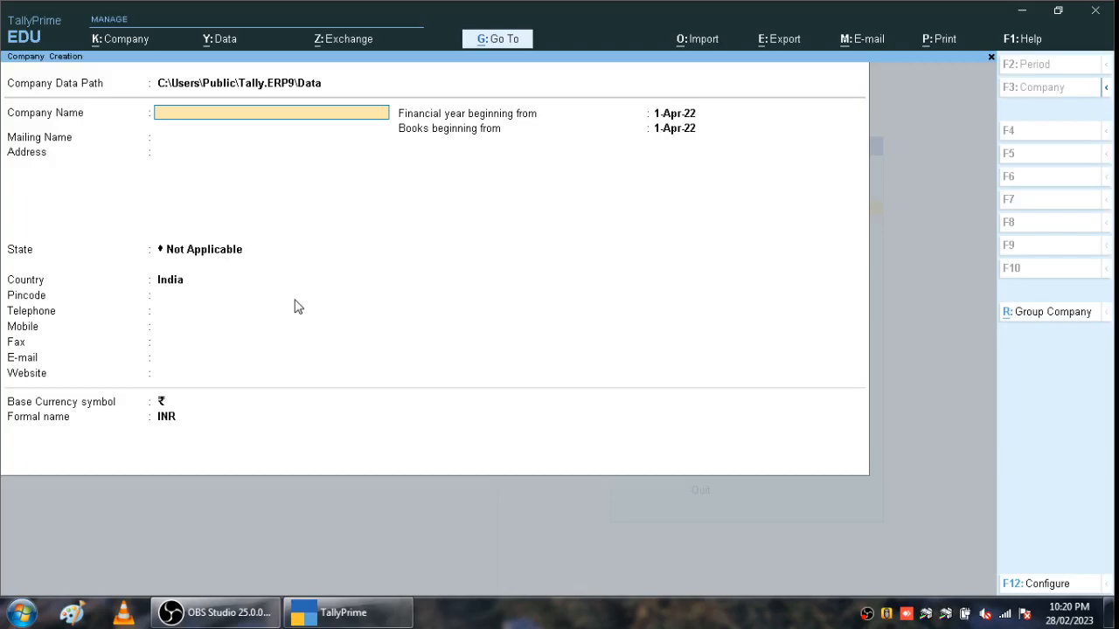
{"action": "type", "text": "Ta"}
{"action": "left_click", "coordinate": [294, 302]}
{"action": "type", "text": "T"}
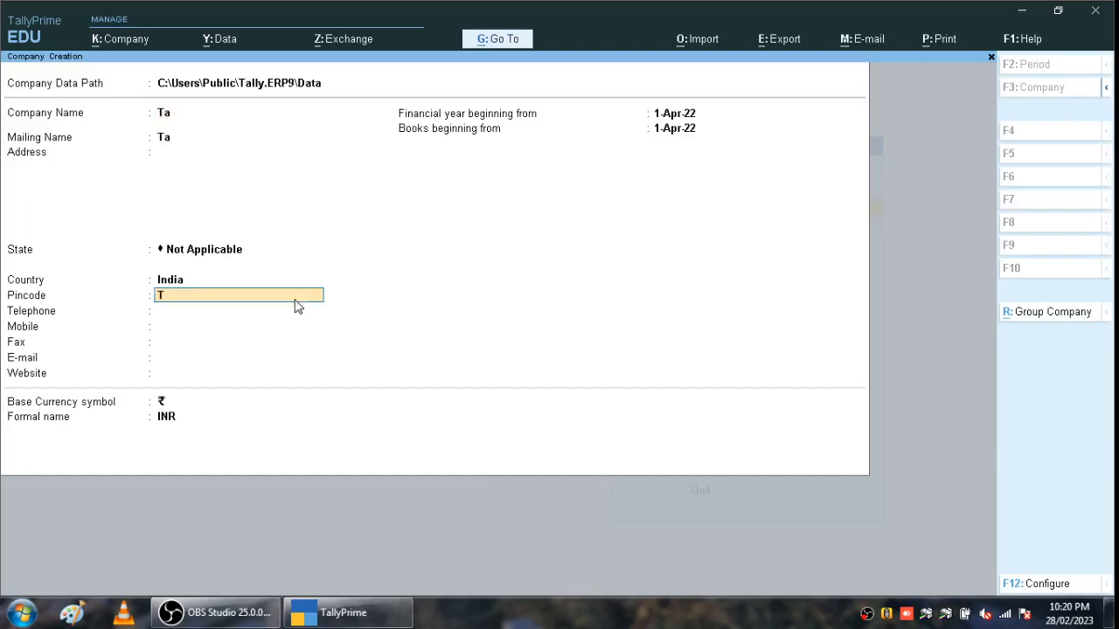
{"action": "key", "text": "BackSpace"}
{"action": "key", "text": "BackSpace"}
{"action": "key", "text": "BackSpace"}
{"action": "key", "text": "BackSpace"}
{"action": "key", "text": "BackSpace"}
{"action": "key", "text": "BackSpace"}
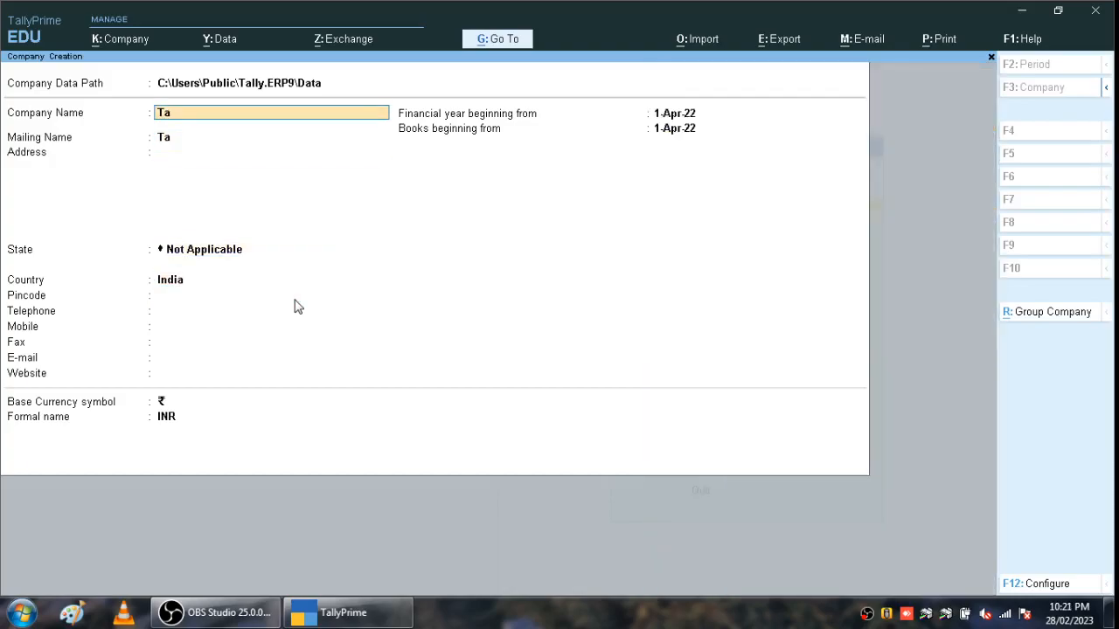
{"action": "type", "text": "ta Ji"}
{"action": "key", "text": "Return"}
{"action": "key", "text": "Return"}
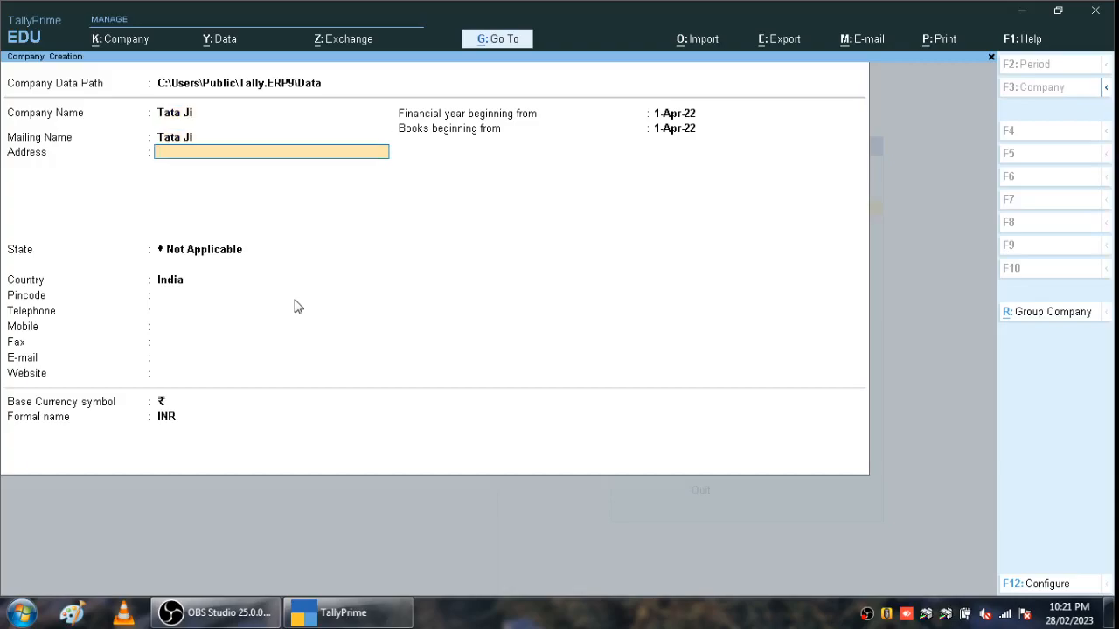
{"action": "type", "text": "Xyz Nnn Ji Nagar"}
- Keep State as Not Applicable and set the country to Saudi Arabia
{"action": "key", "text": "Return"}
{"action": "key", "text": "Return"}
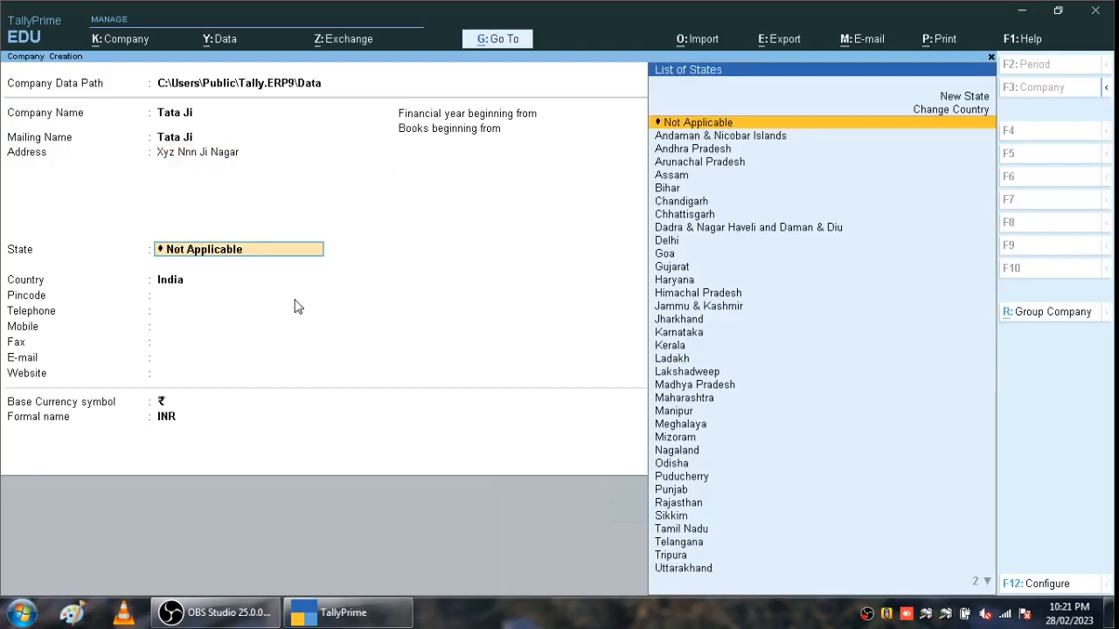
{"action": "key", "text": "Return"}
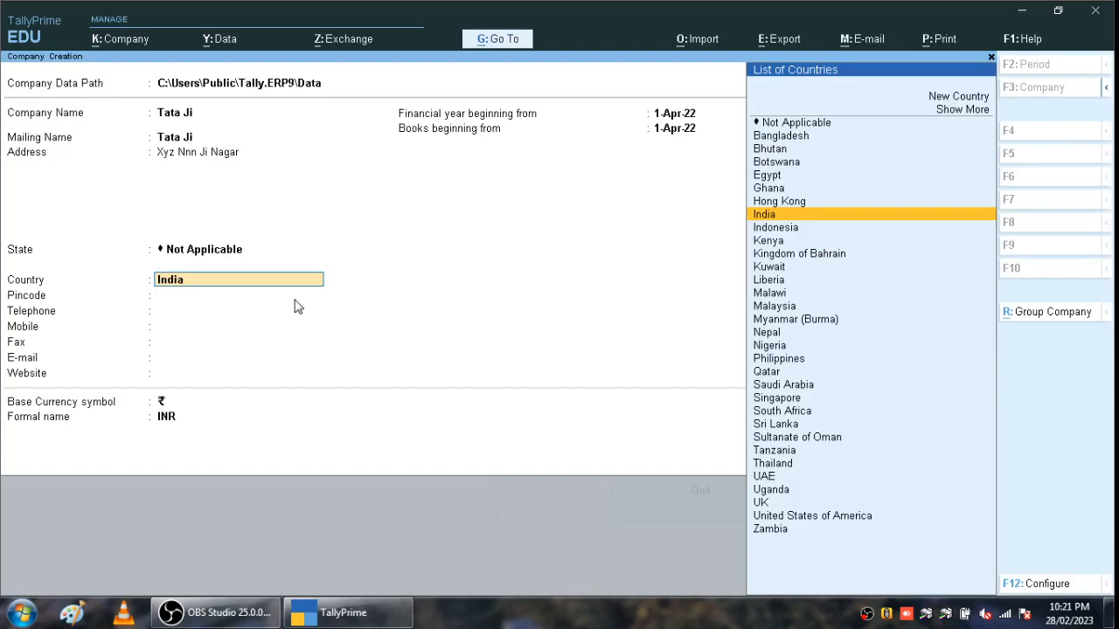
{"action": "key", "text": "Down"}
{"action": "key", "text": "Down"}
{"action": "key", "text": "Down"}
{"action": "key", "text": "Down"}
{"action": "key", "text": "Down"}
{"action": "key", "text": "Down"}
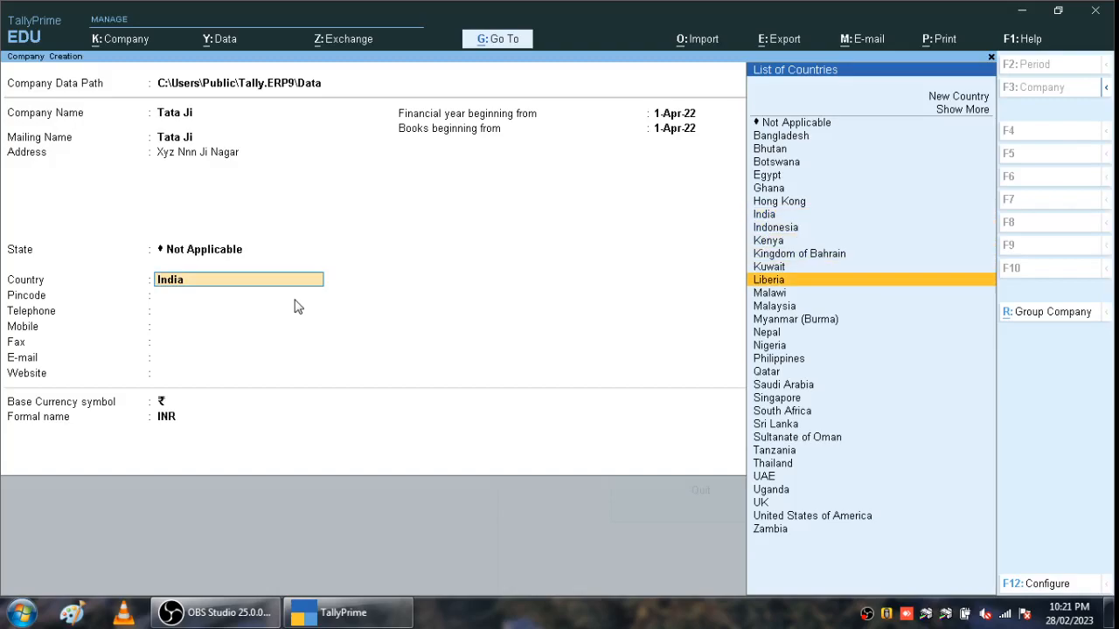
{"action": "key", "text": "Down"}
{"action": "key", "text": "Down"}
{"action": "key", "text": "Down"}
{"action": "key", "text": "Down"}
{"action": "key", "text": "Down"}
{"action": "key", "text": "Down"}
{"action": "key", "text": "Down"}
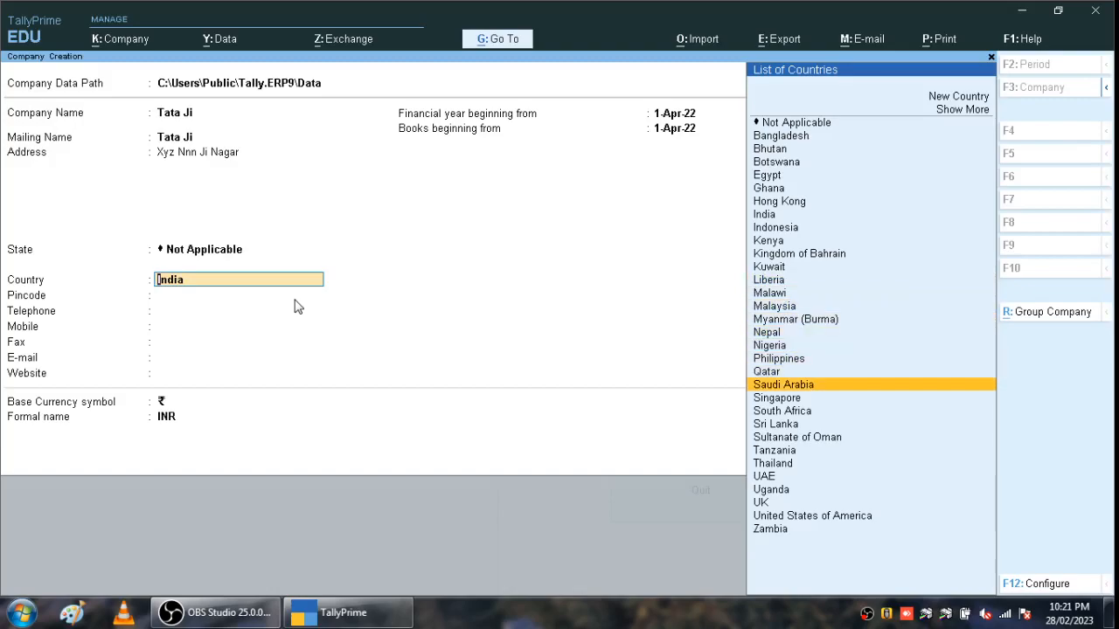
{"action": "key", "text": "Return"}
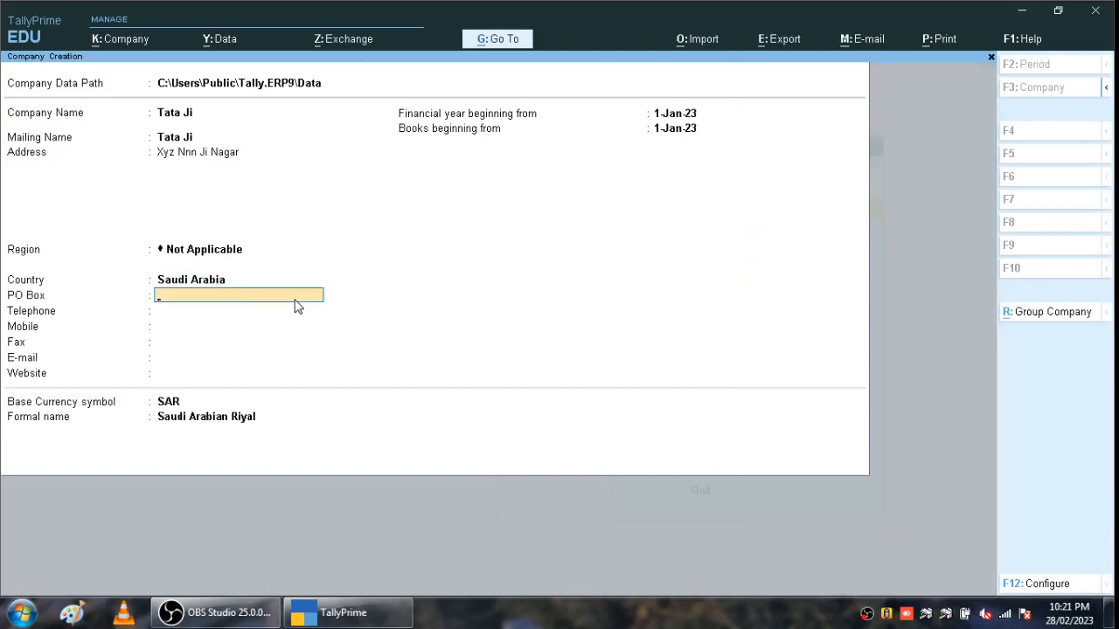
{"action": "key", "text": "Up"}
{"action": "key", "text": "Up"}
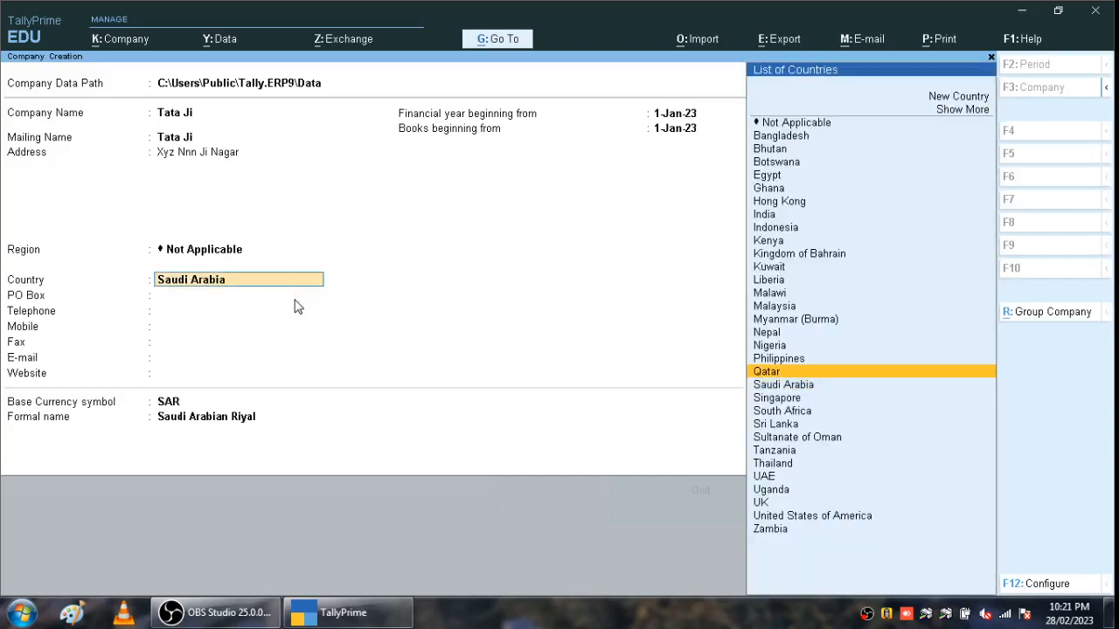
{"action": "key", "text": "Down"}
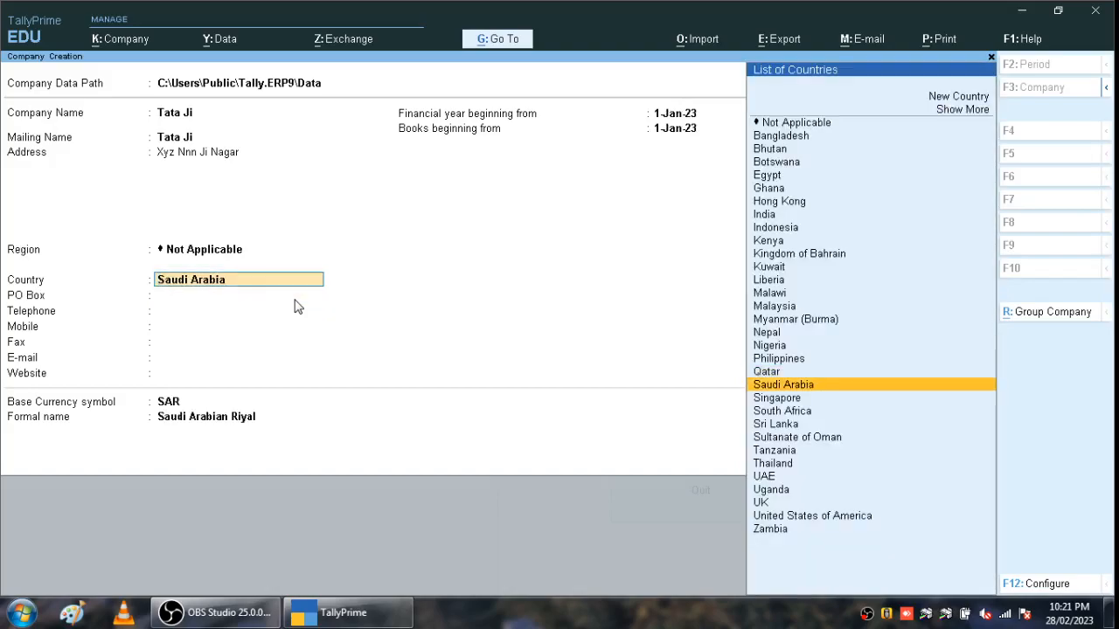
{"action": "key", "text": "Return"}
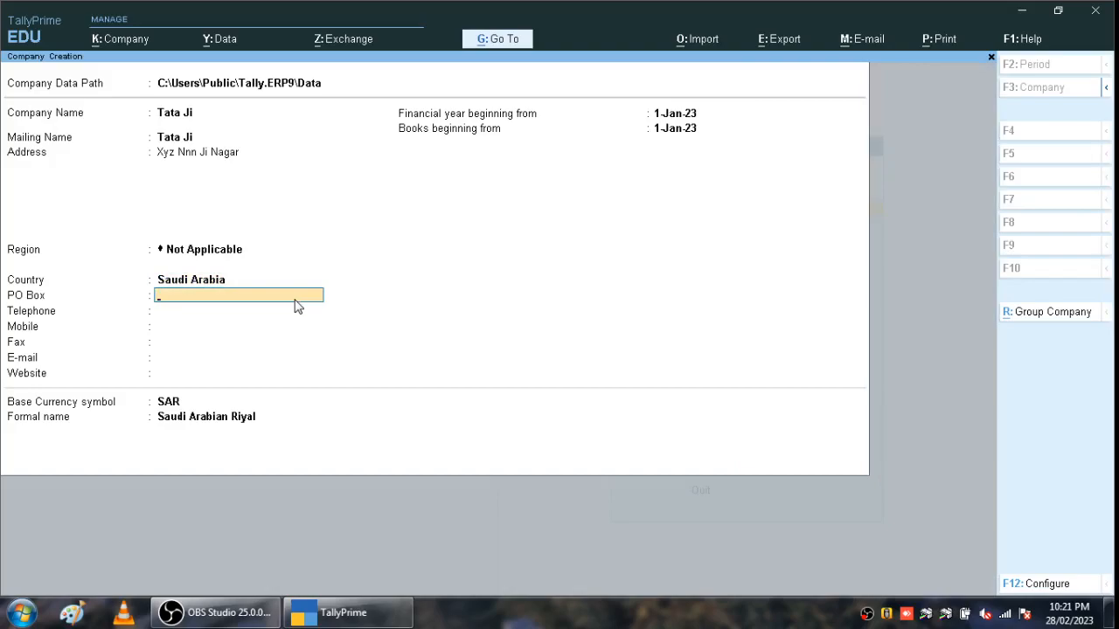
{"action": "key", "text": "Up"}
{"action": "key", "text": "Up"}
{"action": "key", "text": "Down"}
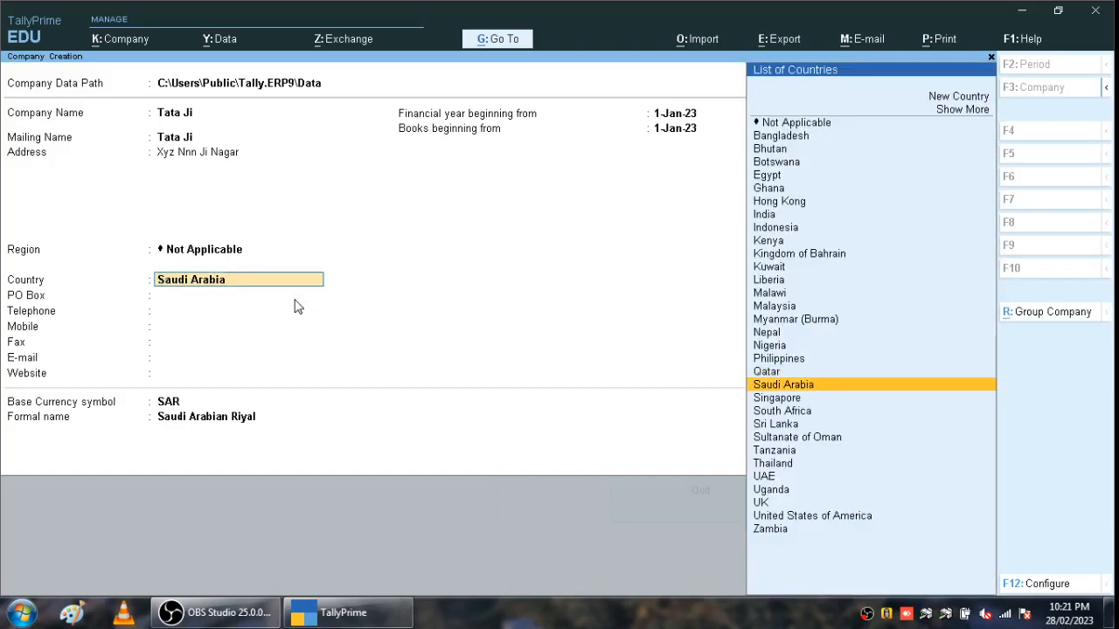
{"action": "key", "text": "Return"}
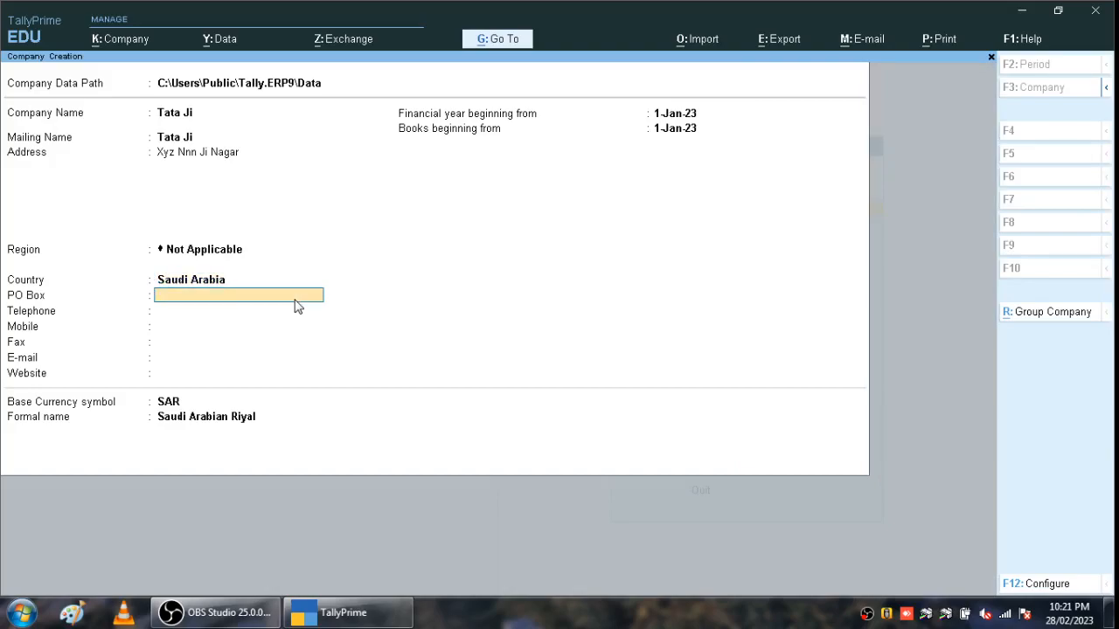
- Enter the company telephone number and start the financial year on 1-Apr-22
{"action": "key", "text": "Return"}
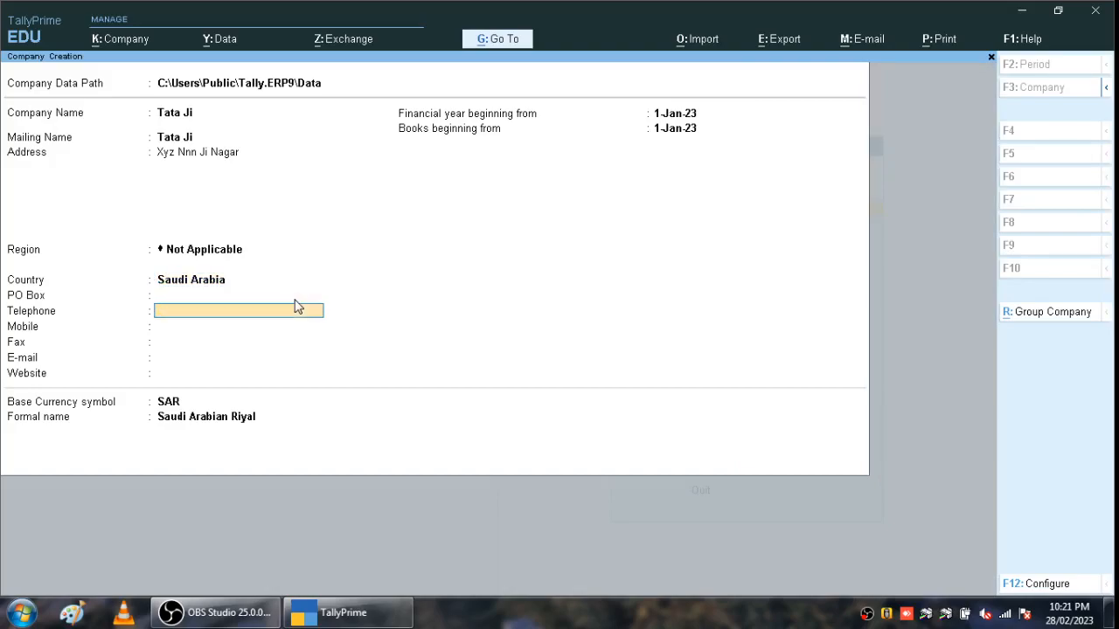
{"action": "type", "text": "98767564342232"}
{"action": "key", "text": "Return"}
{"action": "key", "text": "Return"}
{"action": "key", "text": "Return"}
{"action": "key", "text": "Return"}
{"action": "key", "text": "Return"}
{"action": "key", "text": "Return"}
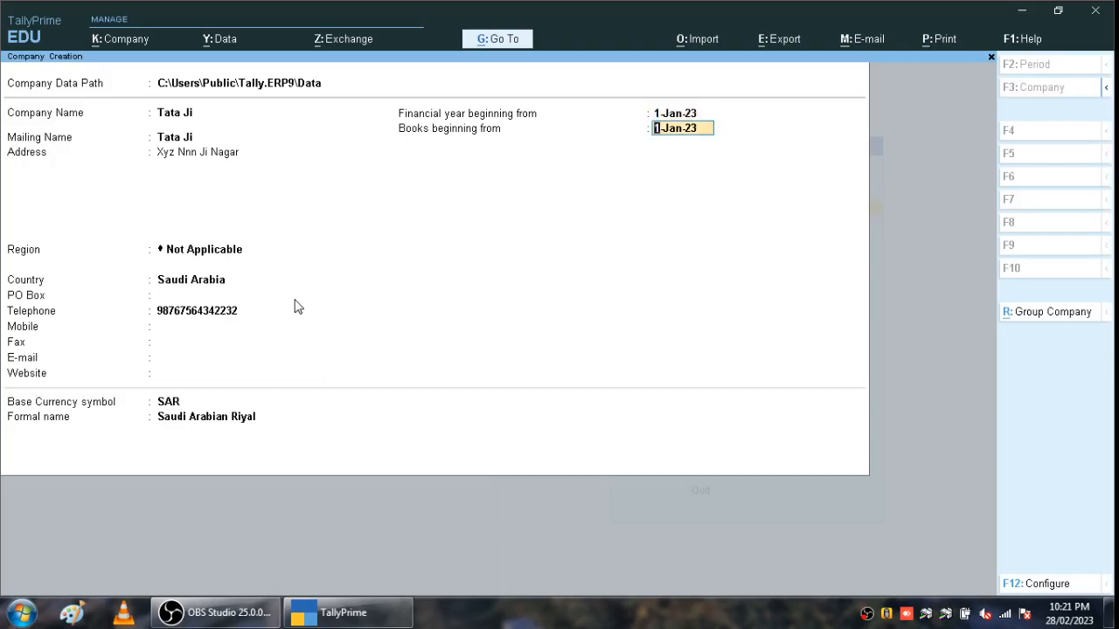
{"action": "key", "text": "BackSpace"}
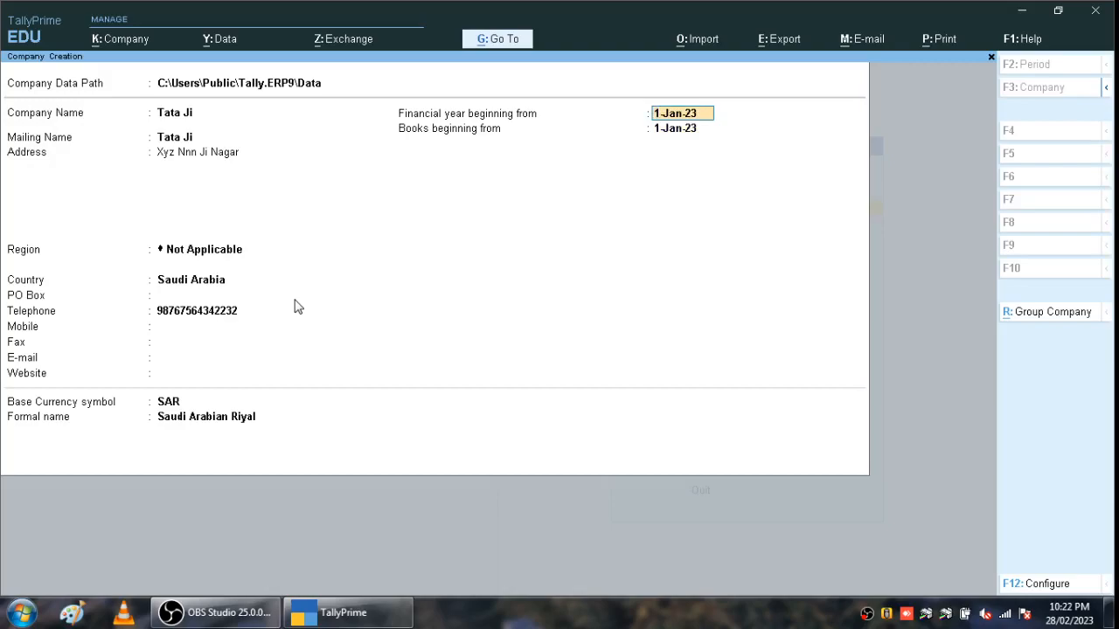
{"action": "type", "text": "01-4"}
{"action": "key", "text": "Return"}
{"action": "key", "text": "Return"}
{"action": "key", "text": "Return"}
{"action": "key", "text": "Return"}
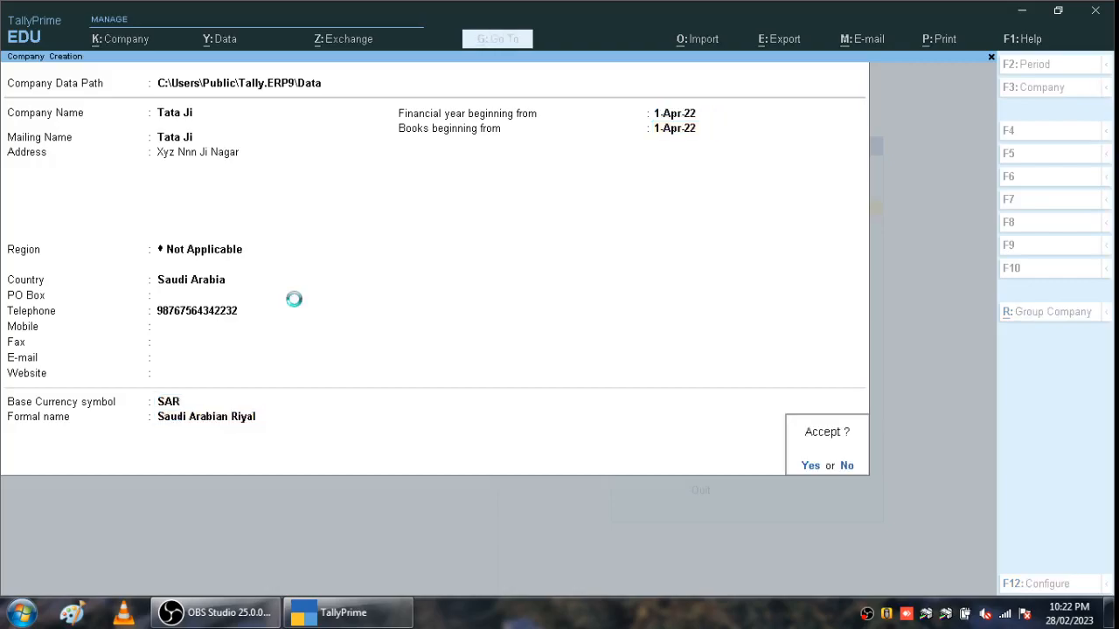
{"action": "key", "text": "Return"}
{"action": "key", "text": "Return"}
{"action": "key", "text": "Return"}
{"action": "key", "text": "Return"}
{"action": "key", "text": "Return"}
{"action": "key", "text": "Return"}
- Pass the inventory features and enter the company's VAT registration number
{"action": "key", "text": "Return"}
{"action": "key", "text": "Return"}
{"action": "key", "text": "Return"}
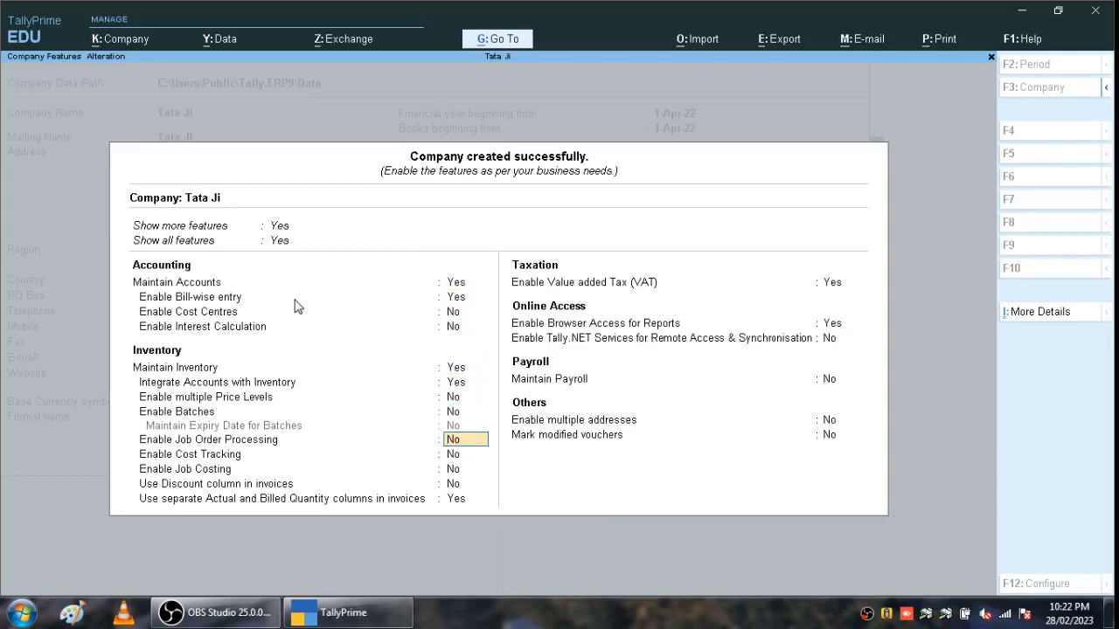
{"action": "key", "text": "Return"}
{"action": "key", "text": "Return"}
{"action": "key", "text": "Return"}
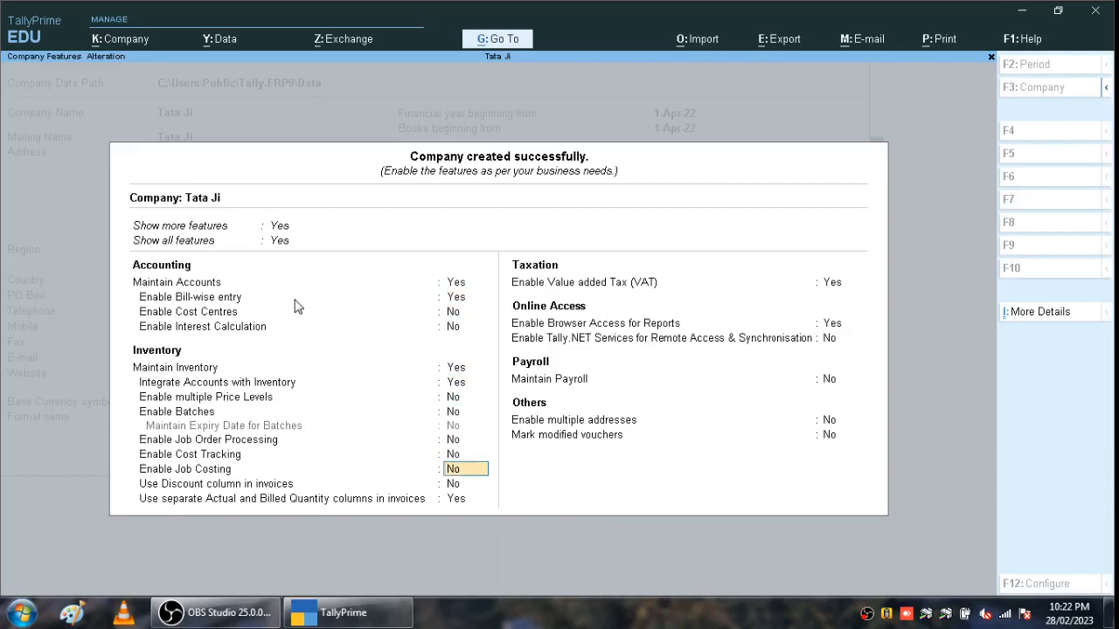
{"action": "key", "text": "Return"}
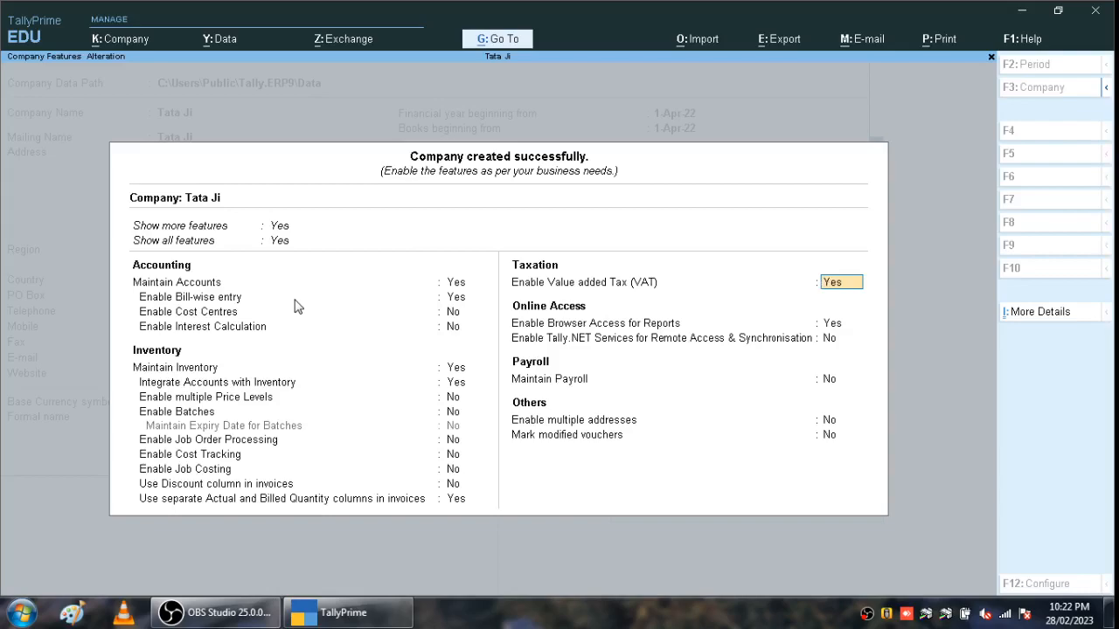
{"action": "key", "text": "Return"}
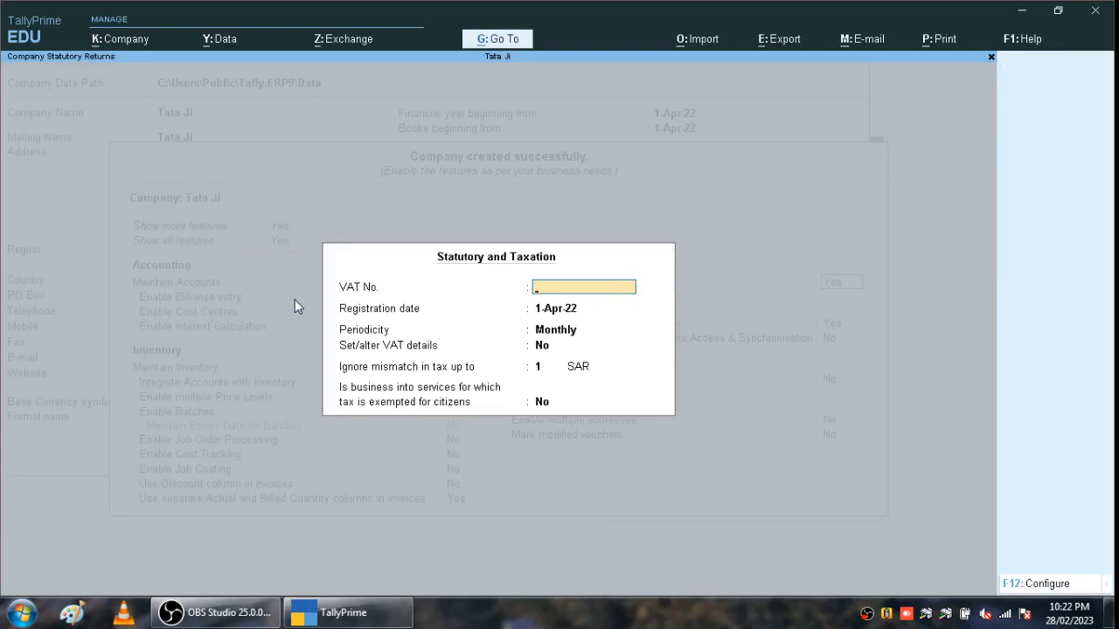
{"action": "type", "text": "rabh55654"}
{"action": "key", "text": "Return"}
{"action": "key", "text": "Return"}
{"action": "key", "text": "Return"}
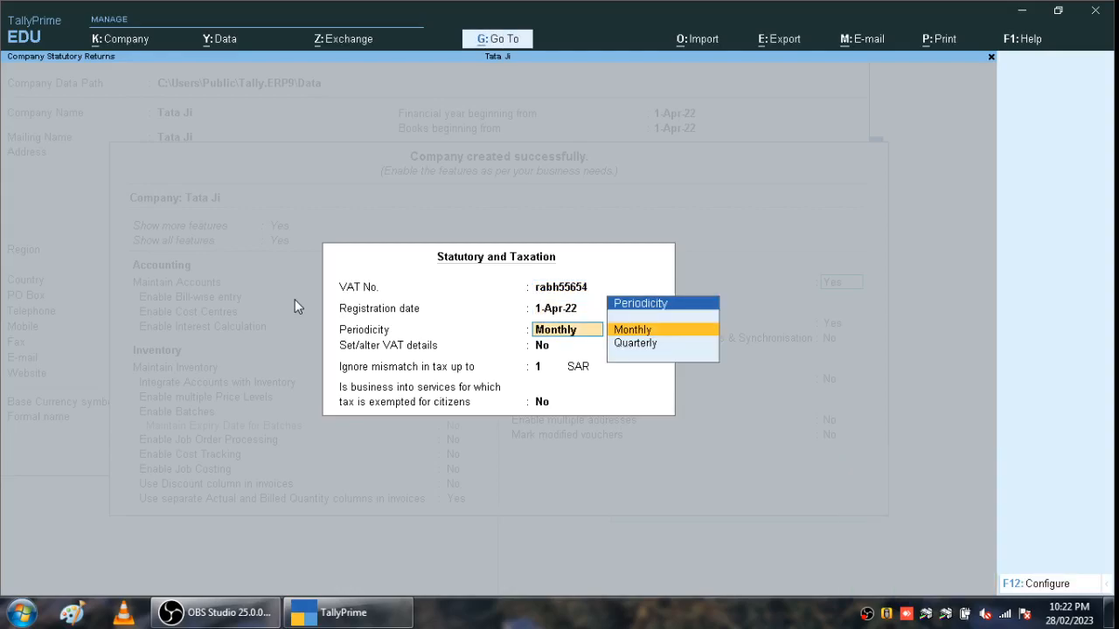
- Keep Monthly VAT periodicity and 1 SAR mismatch tolerance, then accept the company features
{"action": "key", "text": "Return"}
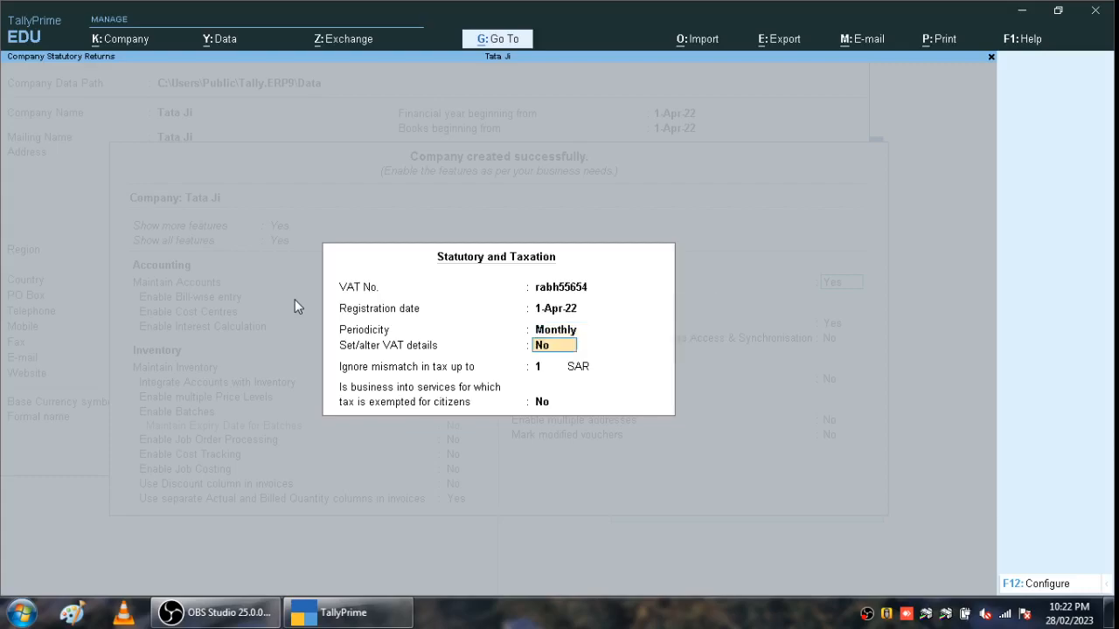
{"action": "key", "text": "Return"}
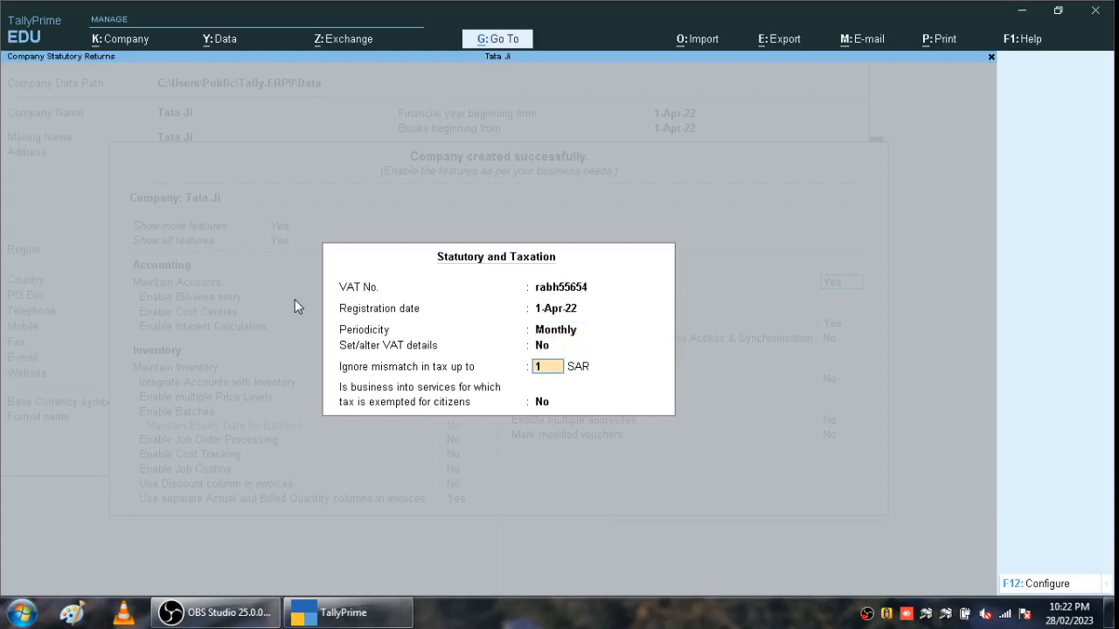
{"action": "key", "text": "Return"}
{"action": "key", "text": "Return"}
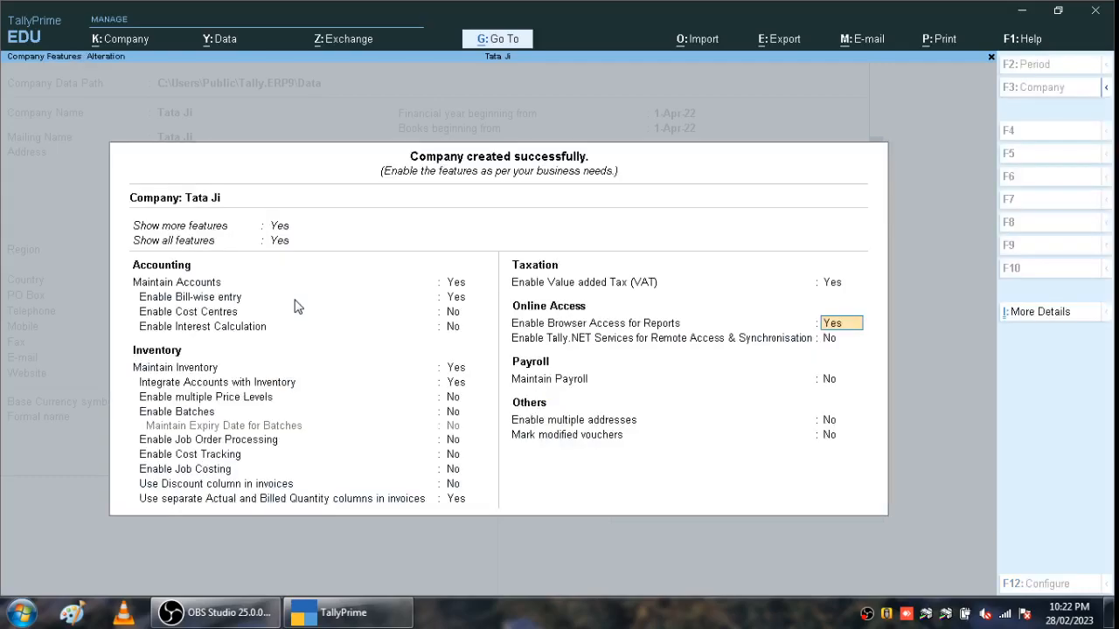
{"action": "key", "text": "Return"}
{"action": "key", "text": "Return"}
{"action": "key", "text": "Return"}
{"action": "key", "text": "Return"}
{"action": "key", "text": "Return"}
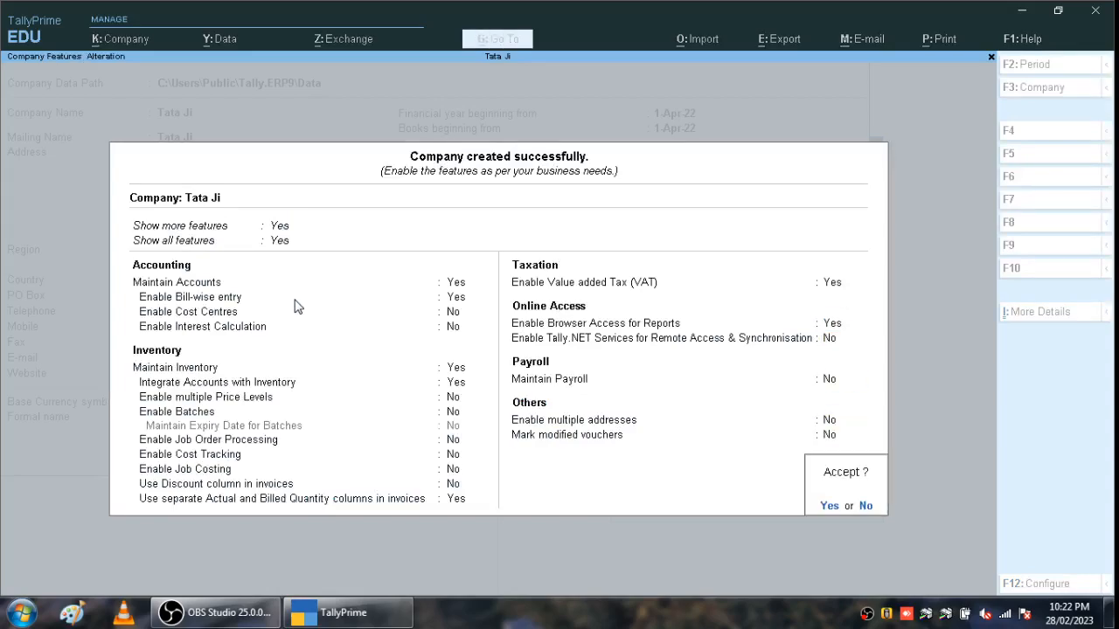
{"action": "key", "text": "Return"}
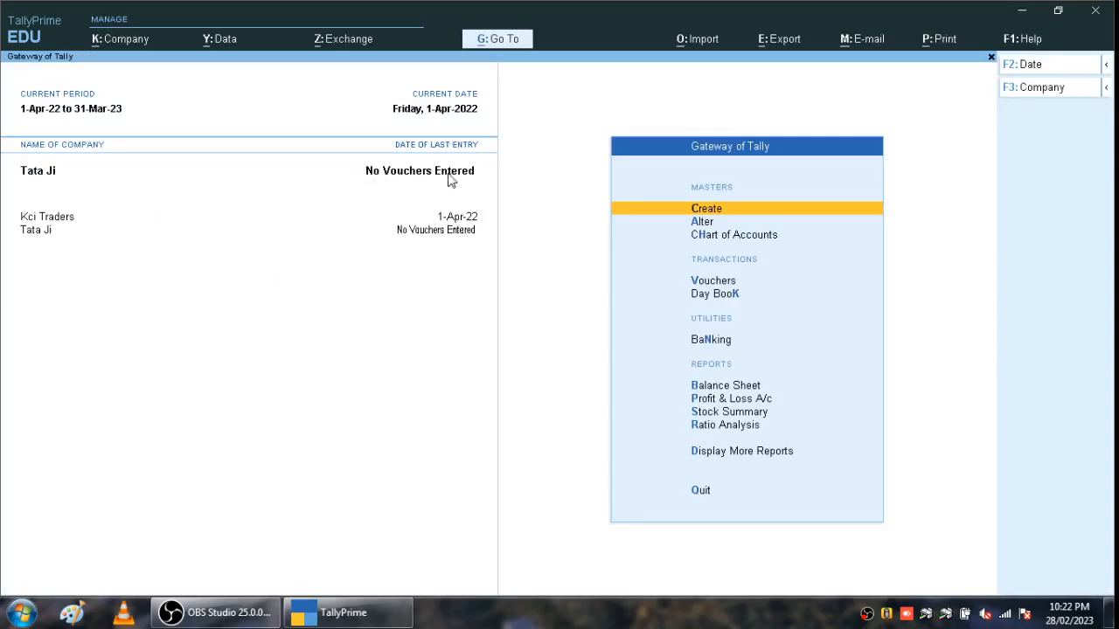
- Create a ledger named Purchase under Purchase Accounts
{"action": "key", "text": "Return"}
{"action": "key", "text": "Down"}
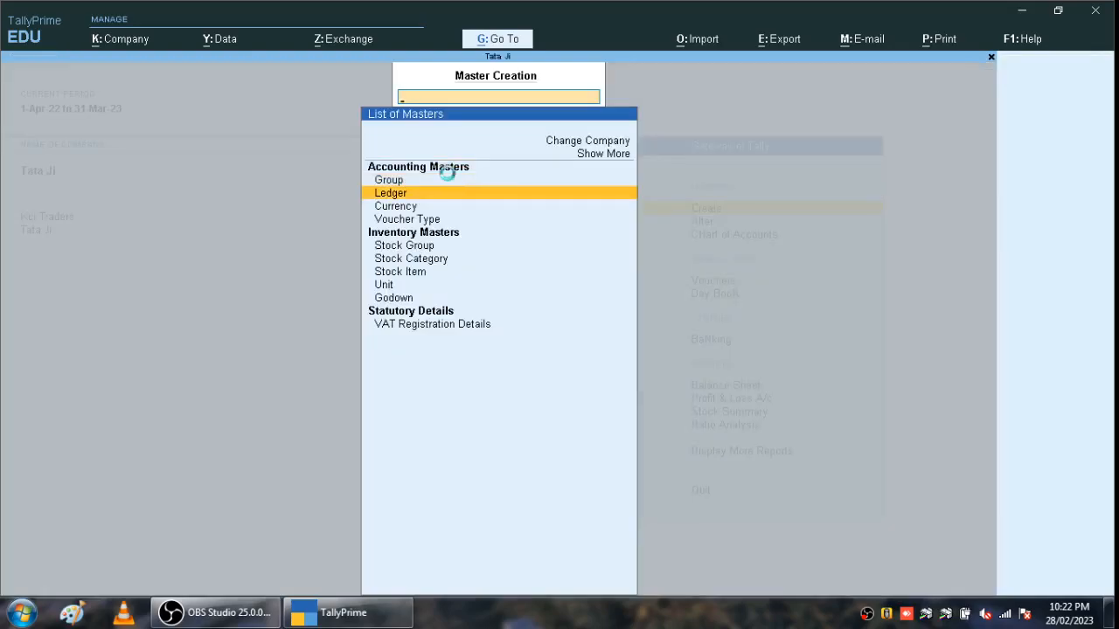
{"action": "key", "text": "Return"}
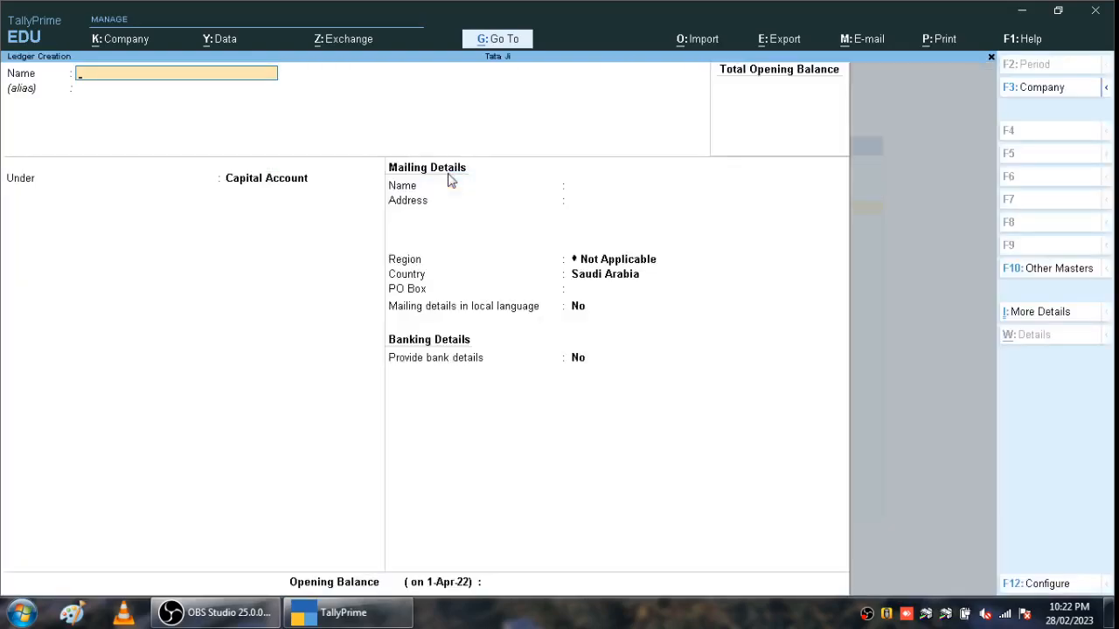
{"action": "type", "text": "Purchas"}
{"action": "type", "text": "e"}
{"action": "key", "text": "Return"}
{"action": "key", "text": "Return"}
{"action": "type", "text": "P"}
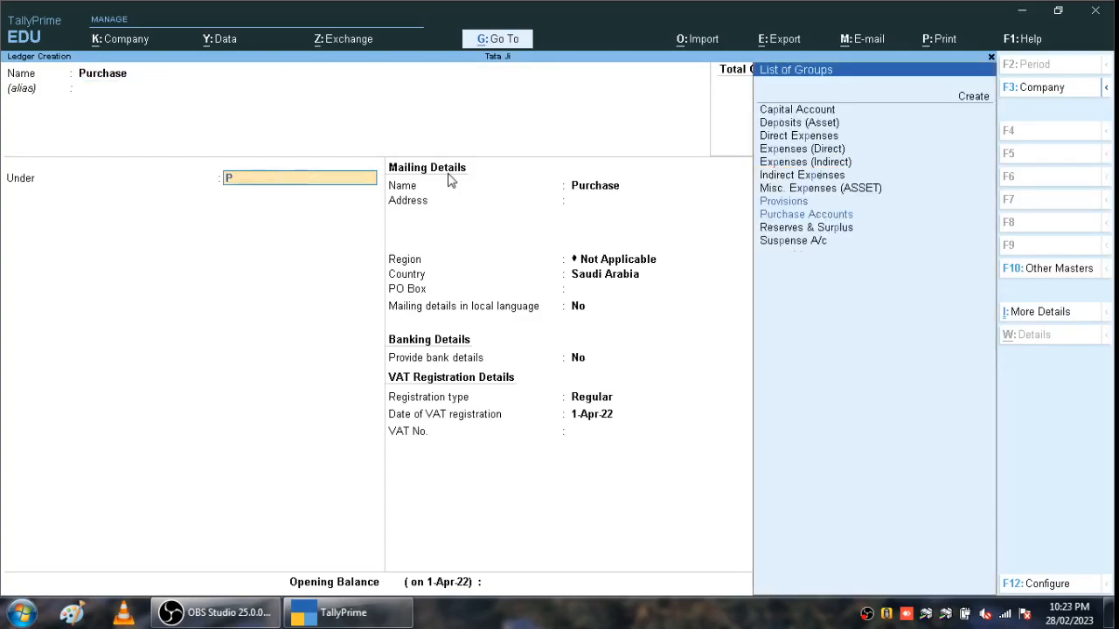
{"action": "key", "text": "Down"}
{"action": "key", "text": "Return"}
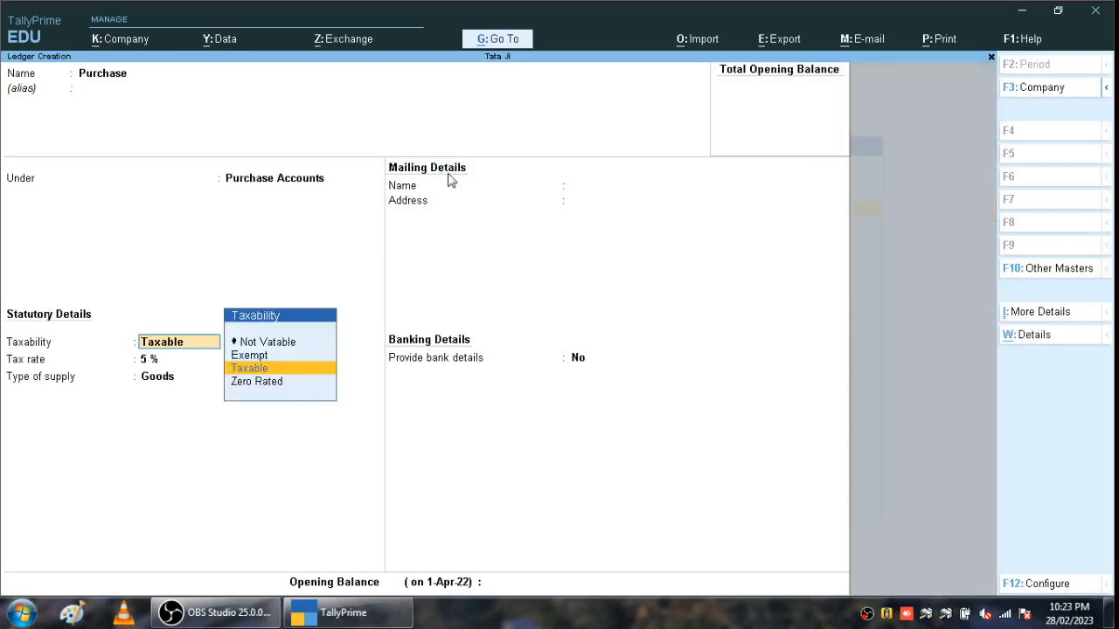
- Make the Purchase ledger Taxable at 5% for Goods and save it
{"action": "key", "text": "Return"}
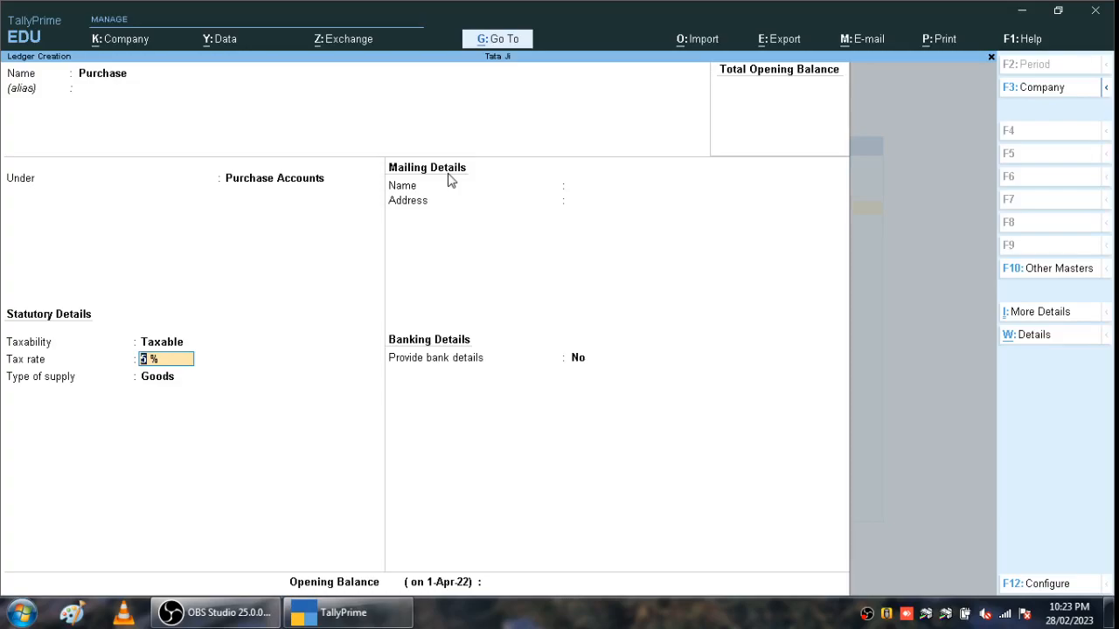
{"action": "key", "text": "Return"}
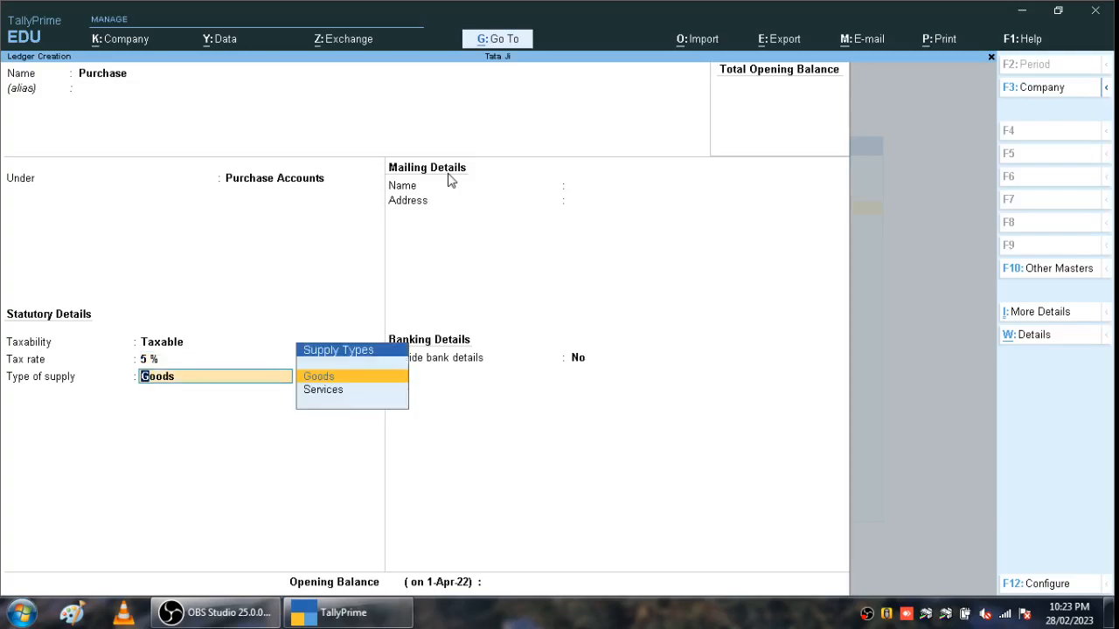
{"action": "key", "text": "Return"}
{"action": "key", "text": "Return"}
{"action": "key", "text": "Return"}
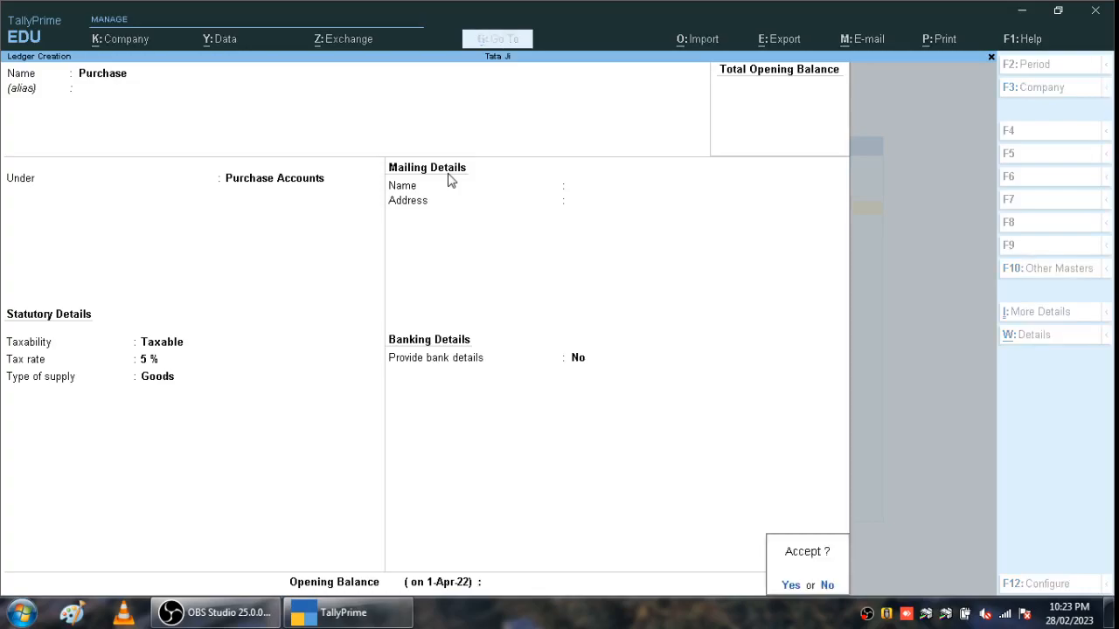
{"action": "key", "text": "Return"}
- Save a Sales ledger under Sales Accounts, Taxable at 5% for Goods
{"action": "type", "text": "Sales"}
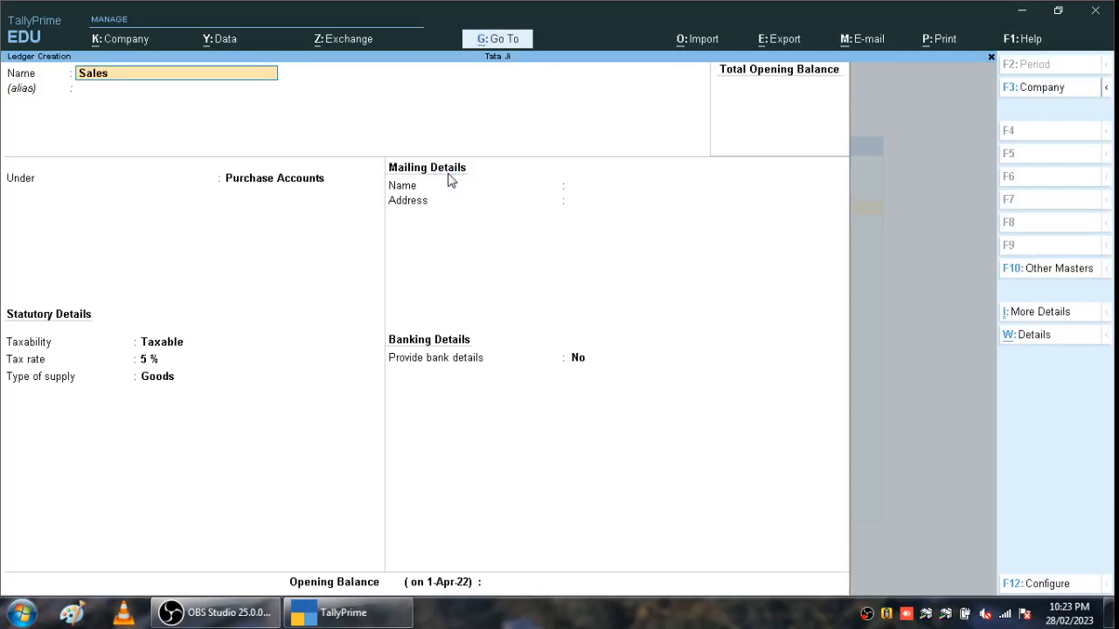
{"action": "key", "text": "Return"}
{"action": "key", "text": "Return"}
{"action": "type", "text": "S"}
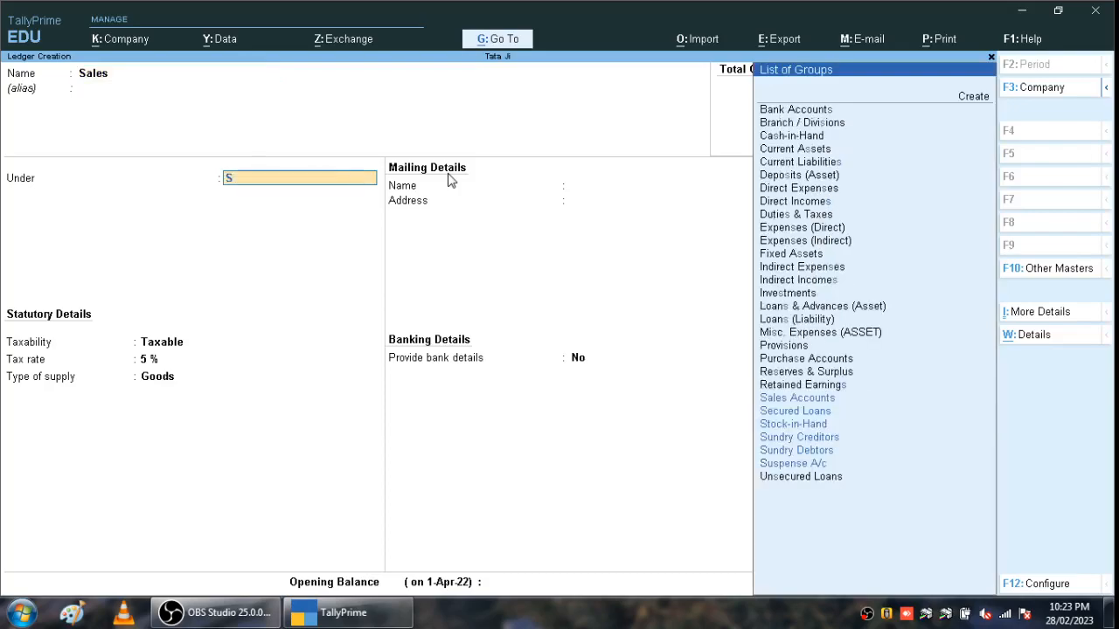
{"action": "key", "text": "Down"}
{"action": "key", "text": "Up"}
{"action": "key", "text": "Return"}
{"action": "key", "text": "Return"}
{"action": "key", "text": "Return"}
{"action": "key", "text": "Return"}
{"action": "key", "text": "Return"}
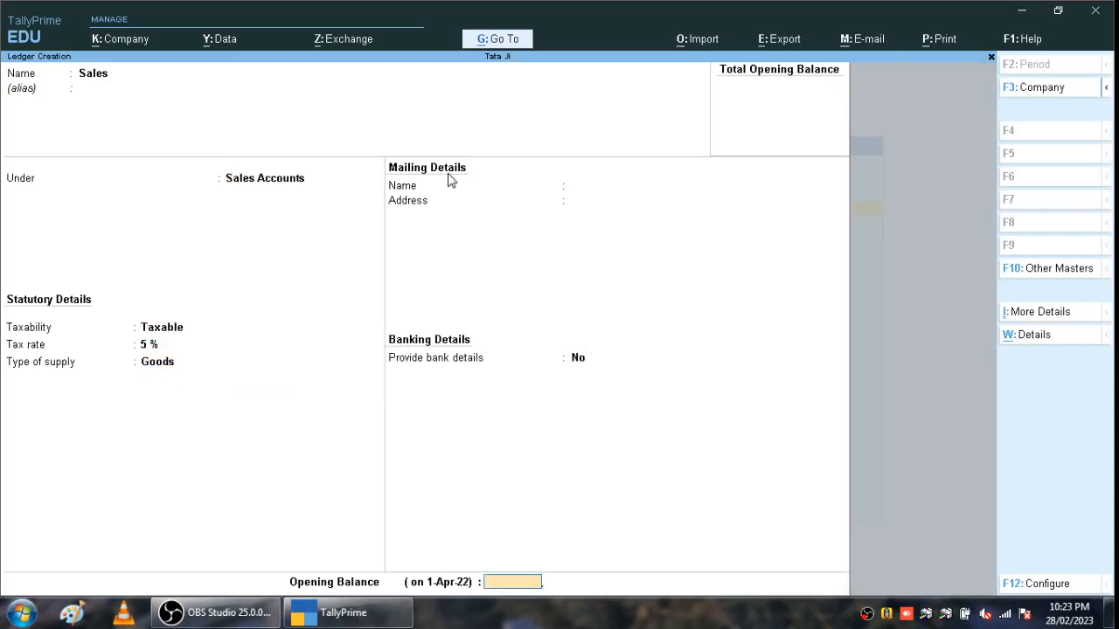
{"action": "key", "text": "Return"}
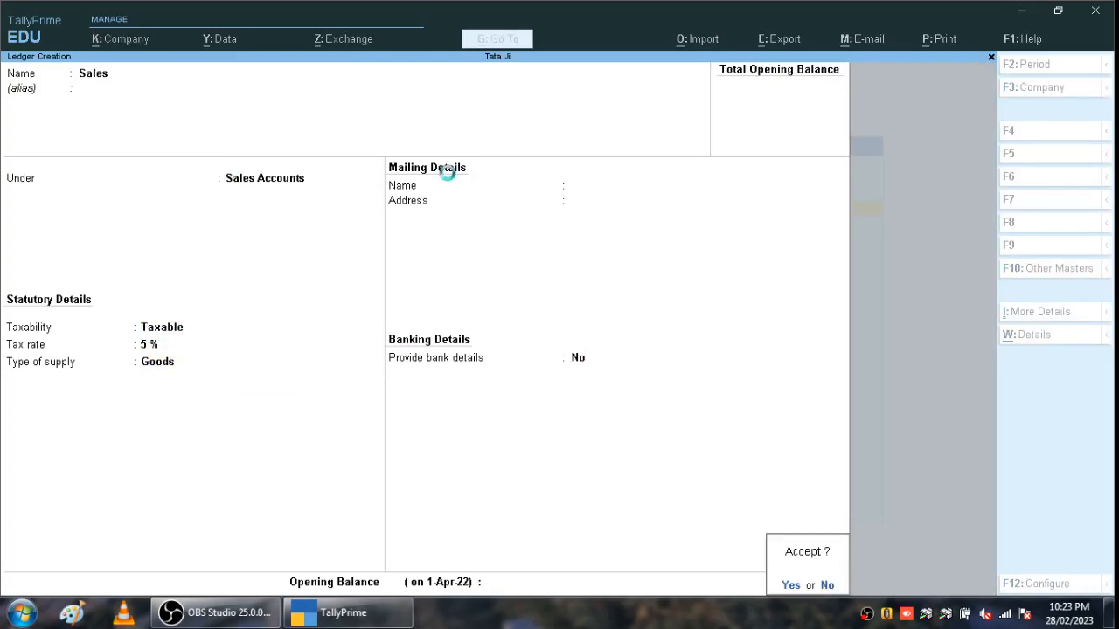
{"action": "key", "text": "Return"}
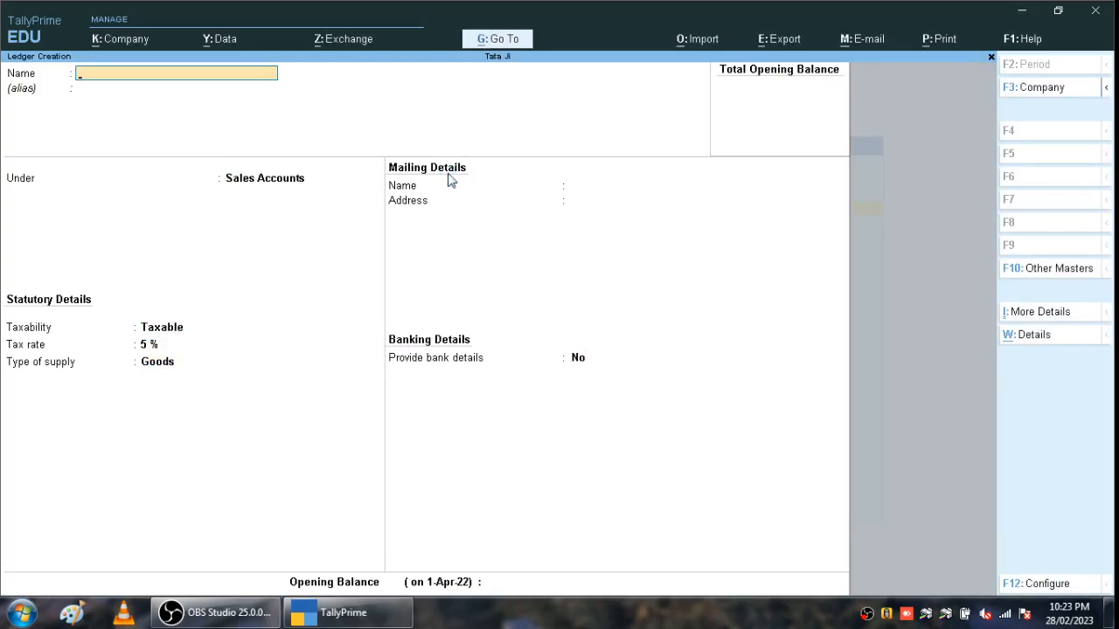
- Quit the empty ledger form and start a fresh Ledger Creation
{"action": "key", "text": "Escape"}
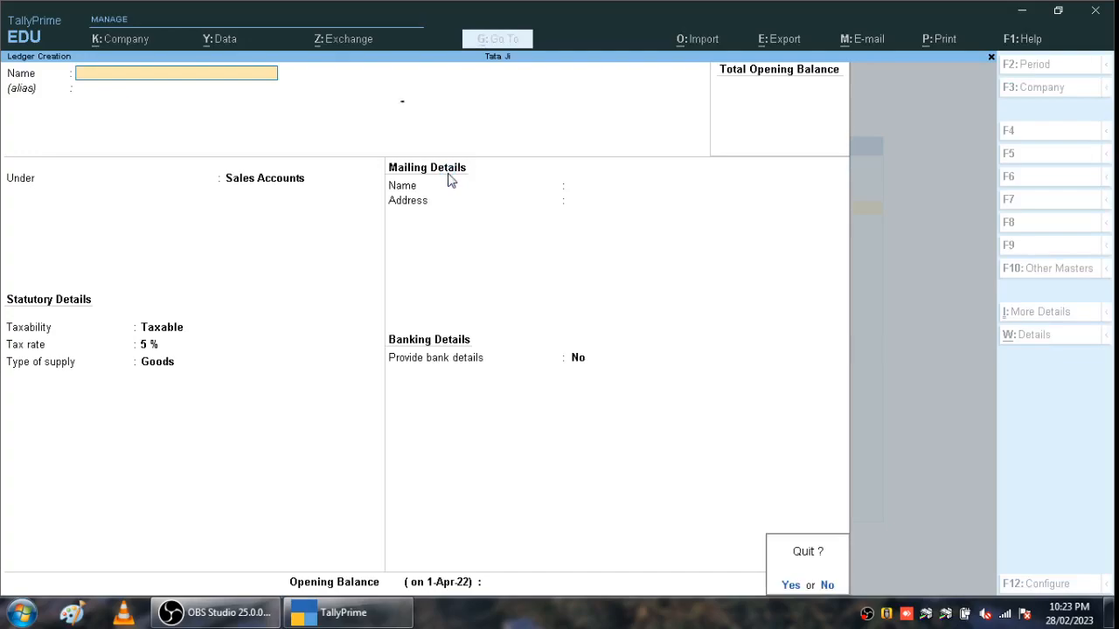
{"action": "key", "text": "Return"}
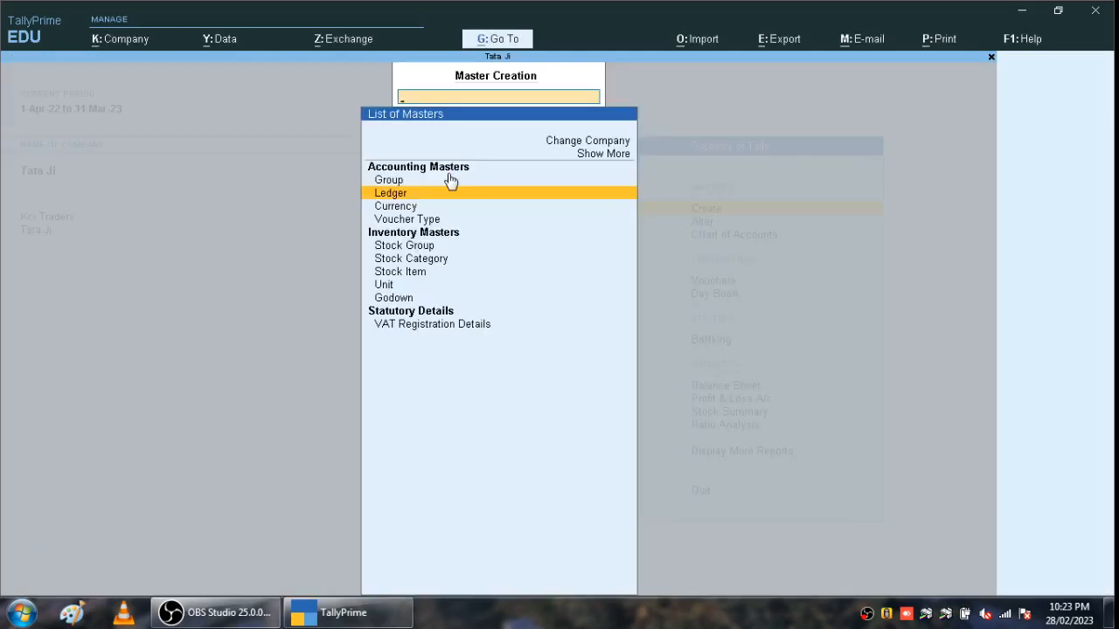
{"action": "key", "text": "Return"}
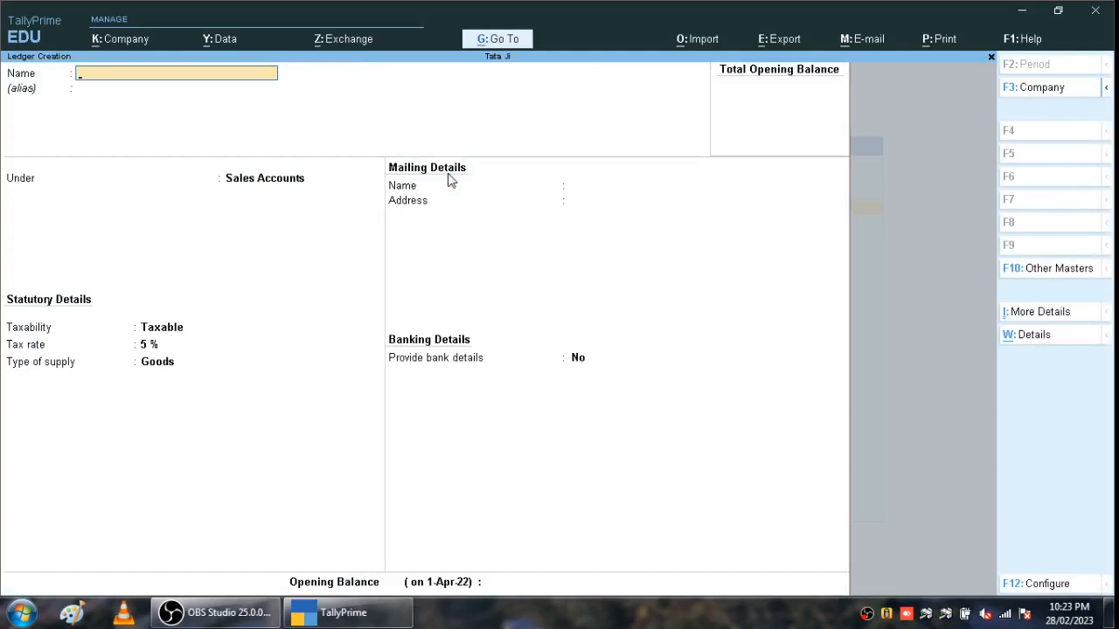
- Name the supplier ledger and place it under Sundry Creditors with a 20-day credit period
{"action": "type", "text": "Vinay V"}
{"action": "key", "text": "BackSpace"}
{"action": "type", "text": "Pvltd"}
{"action": "key", "text": "Return"}
{"action": "type", "text": "S"}
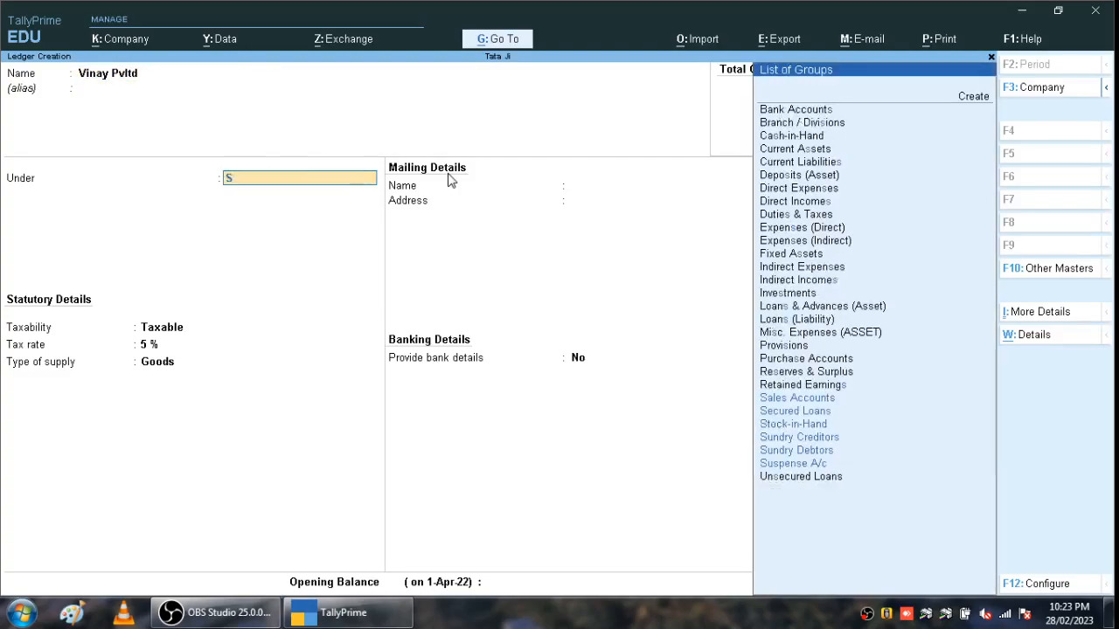
{"action": "key", "text": "Down"}
{"action": "key", "text": "Down"}
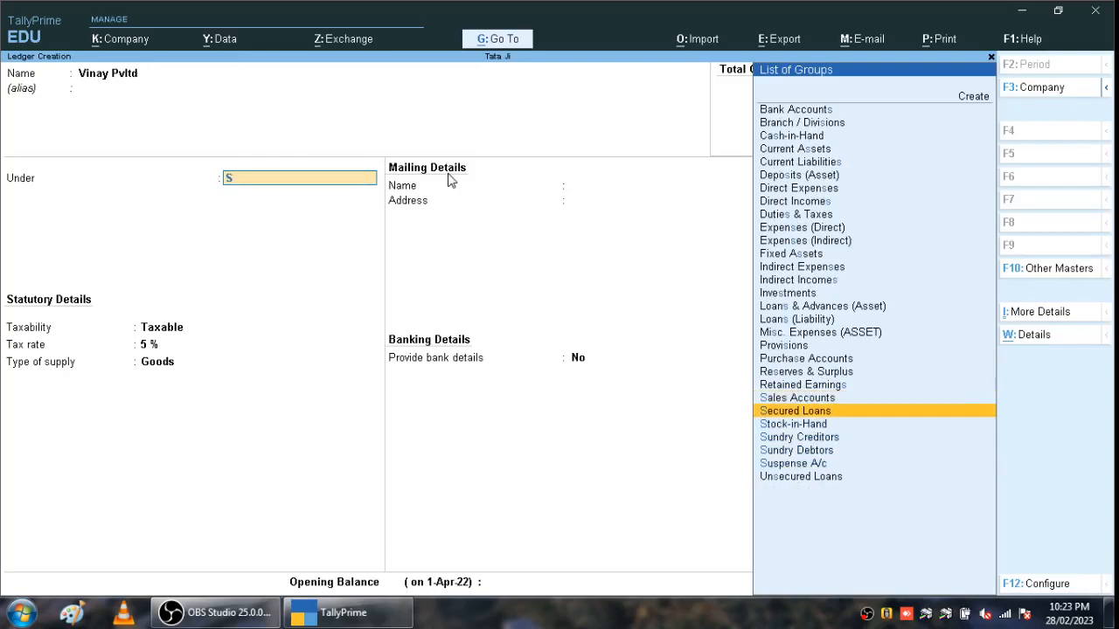
{"action": "key", "text": "Down"}
{"action": "key", "text": "Down"}
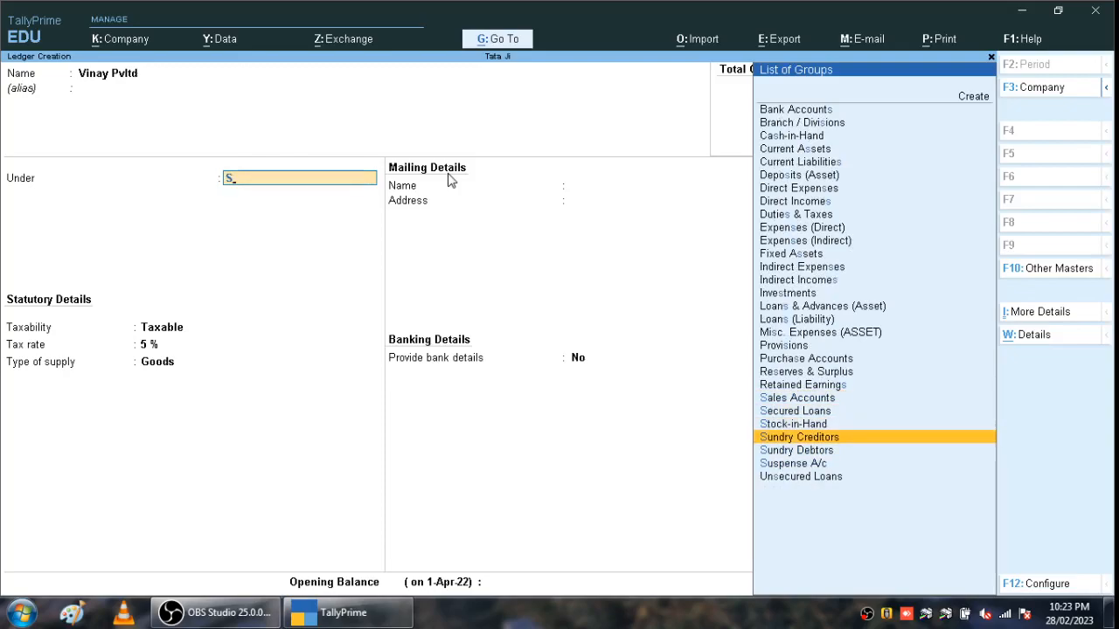
{"action": "key", "text": "Return"}
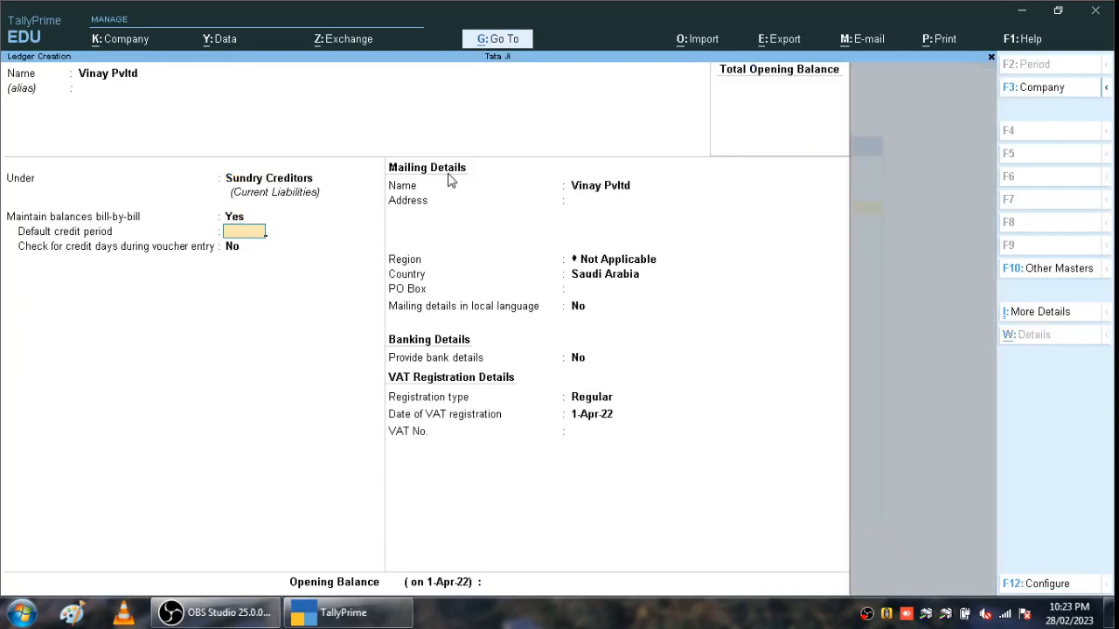
{"action": "type", "text": "20"}
{"action": "key", "text": "Return"}
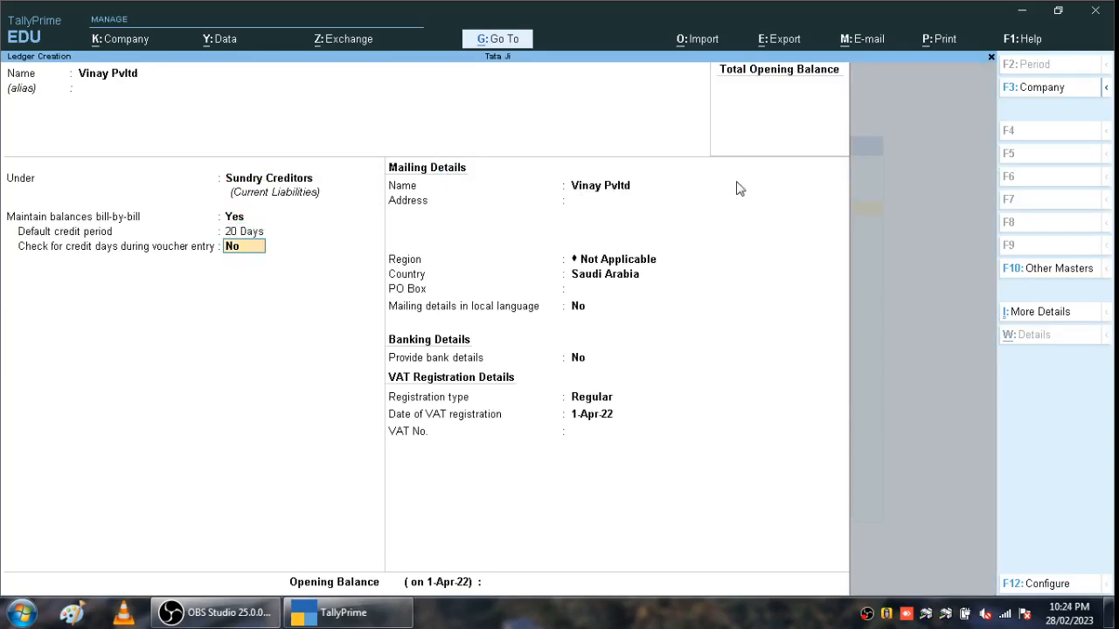
{"action": "key", "text": "Return"}
- Fill in the supplier's address, region Al-Qassim, and PO Box number
{"action": "key", "text": "Return"}
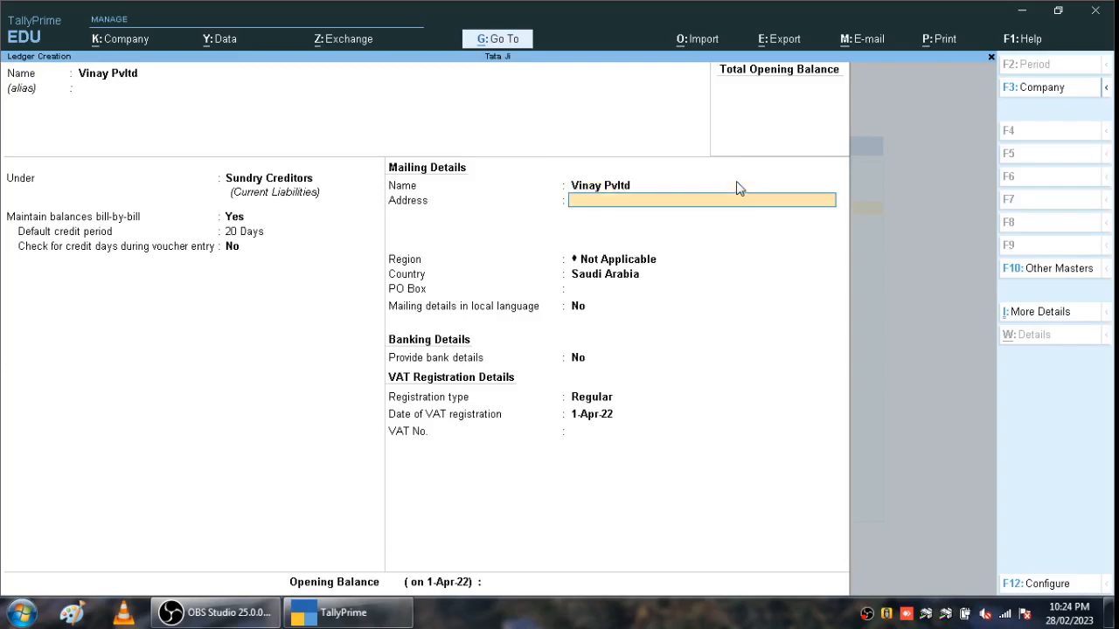
{"action": "type", "text": "Fhgdfdg"}
{"action": "key", "text": "Return"}
{"action": "key", "text": "Return"}
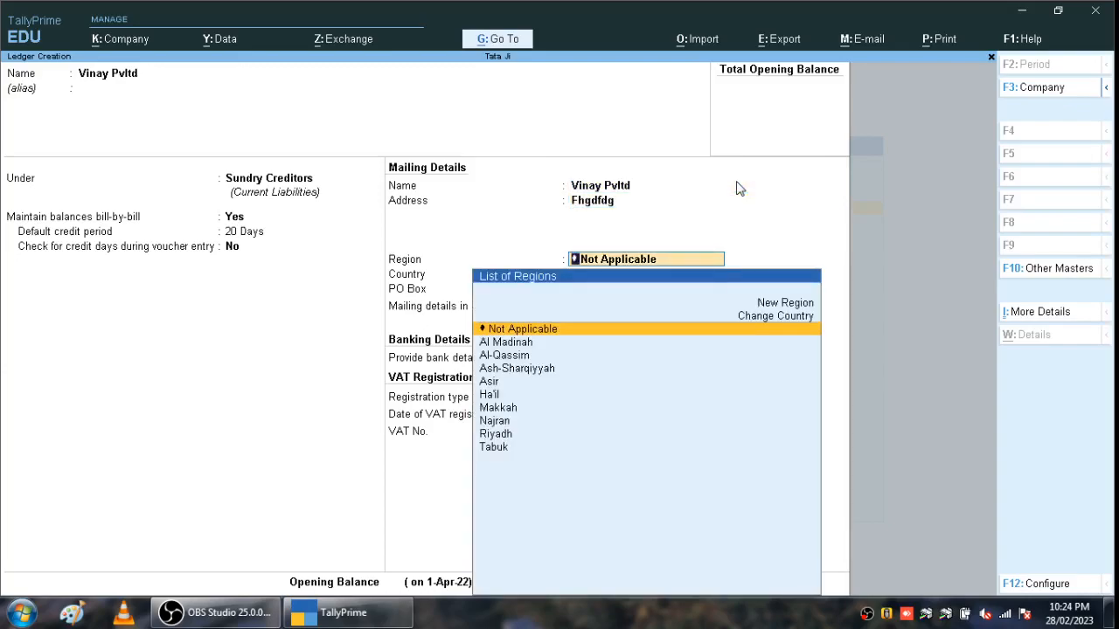
{"action": "key", "text": "Down"}
{"action": "key", "text": "Down"}
{"action": "key", "text": "Down"}
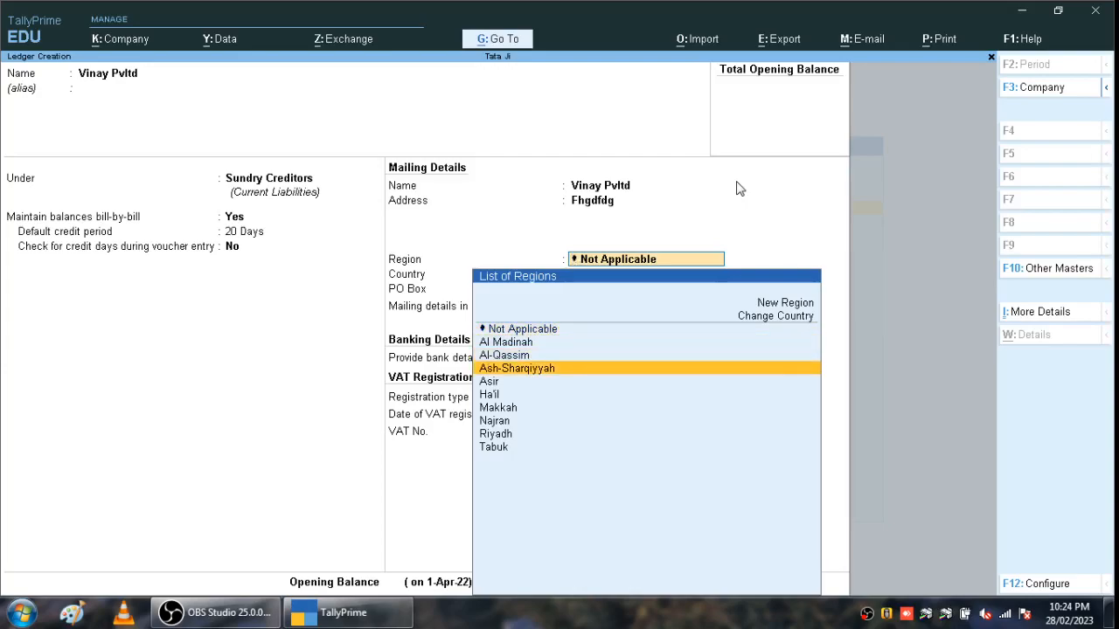
{"action": "key", "text": "Up"}
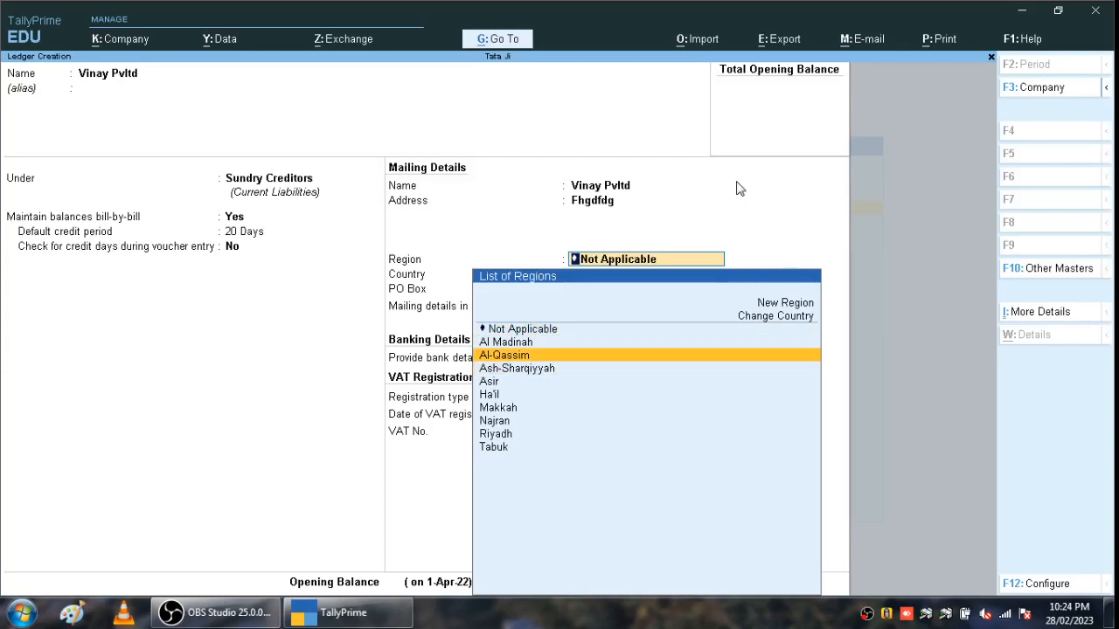
{"action": "key", "text": "Return"}
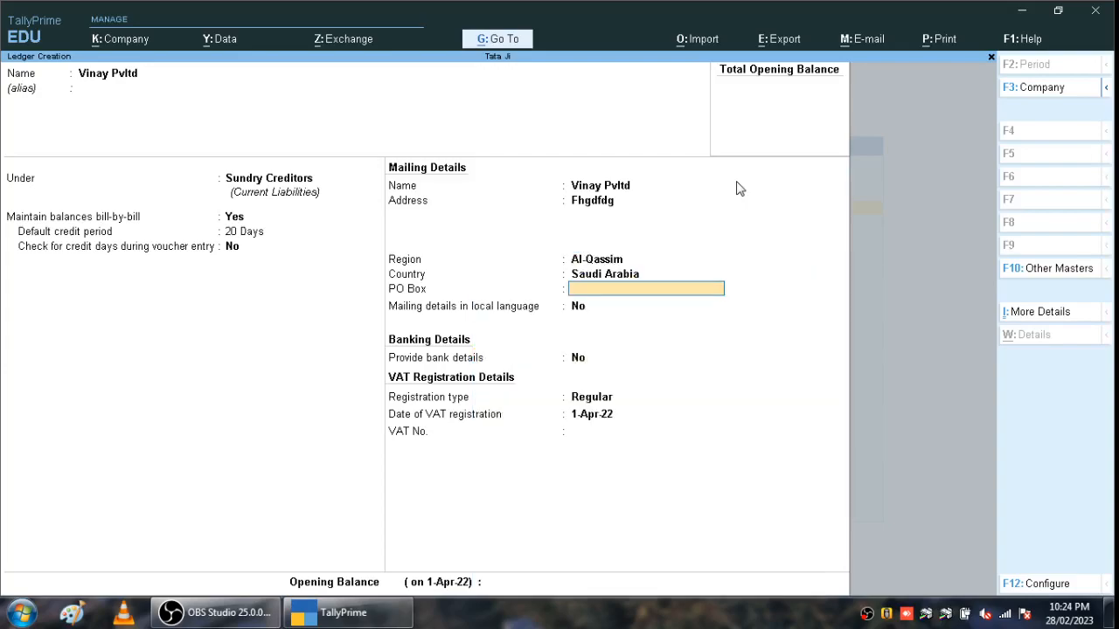
{"action": "type", "text": "4563423"}
{"action": "key", "text": "Return"}
{"action": "key", "text": "Return"}
{"action": "key", "text": "Return"}
{"action": "key", "text": "Return"}
{"action": "key", "text": "Return"}
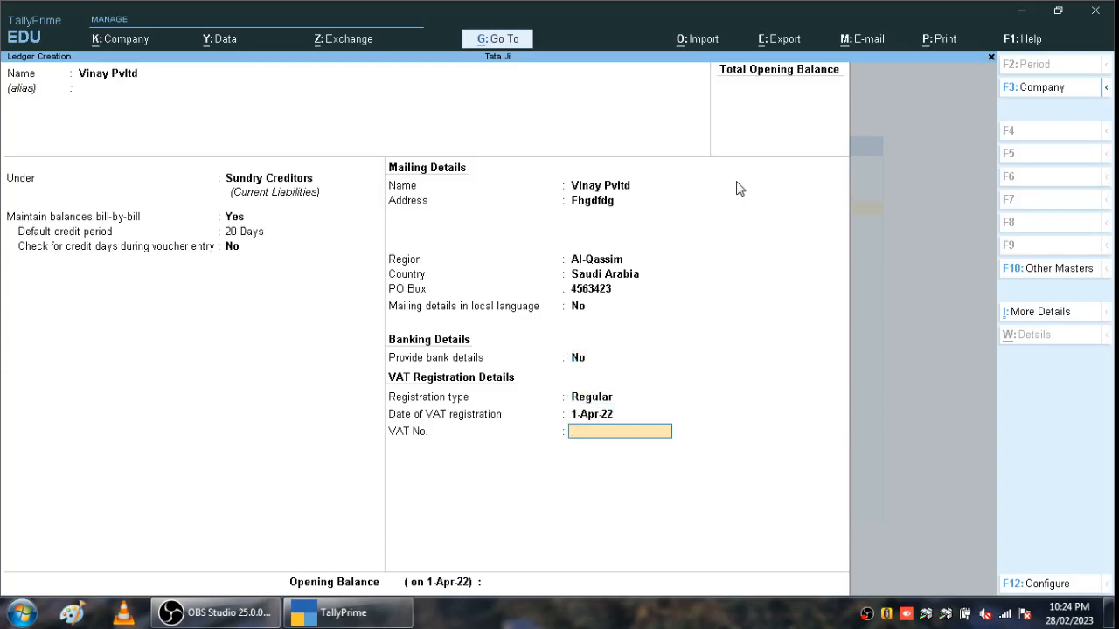
- Enter the supplier's VAT number and dismiss the alphabets warning
{"action": "type", "text": "7865555555556"}
{"action": "key", "text": "BackSpace"}
{"action": "key", "text": "BackSpace"}
{"action": "type", "text": "gh"}
{"action": "key", "text": "Return"}
{"action": "key", "text": "Return"}
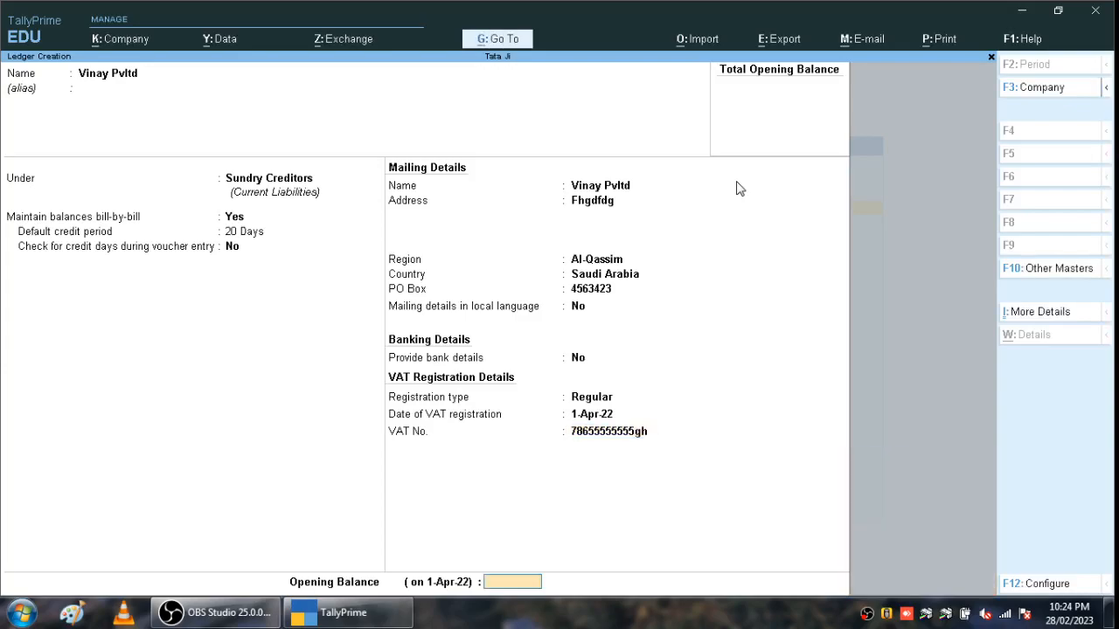
{"action": "key", "text": "Return"}
- Save the supplier ledger, then start the customer's ledger under Sundry Debtors
{"action": "key", "text": "Return"}
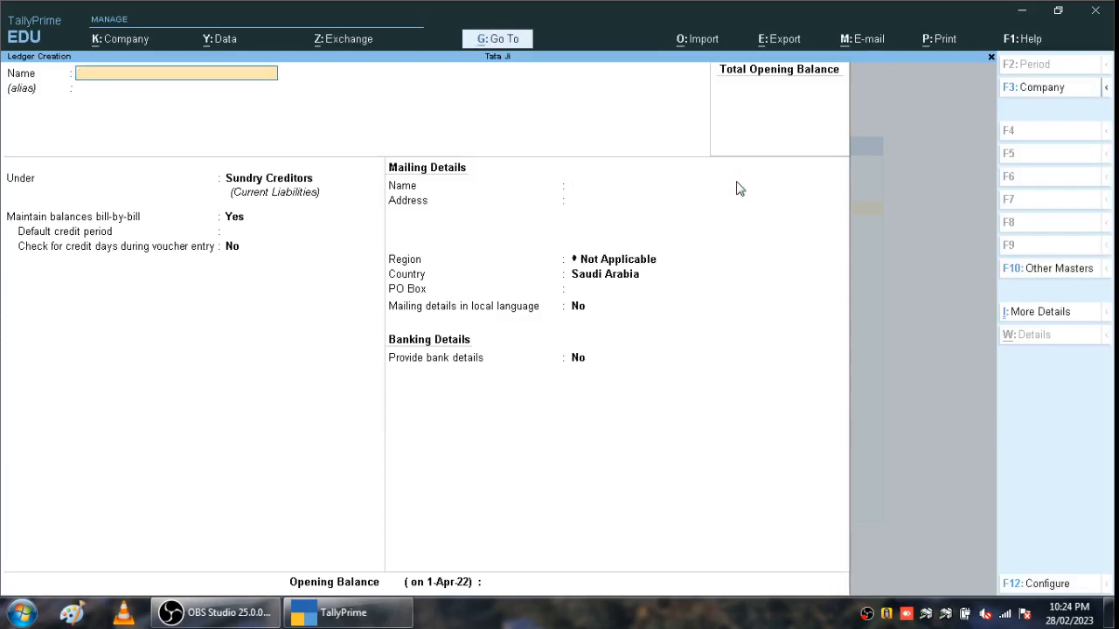
{"action": "type", "text": "Sonu"}
{"action": "key", "text": "Return"}
{"action": "key", "text": "Return"}
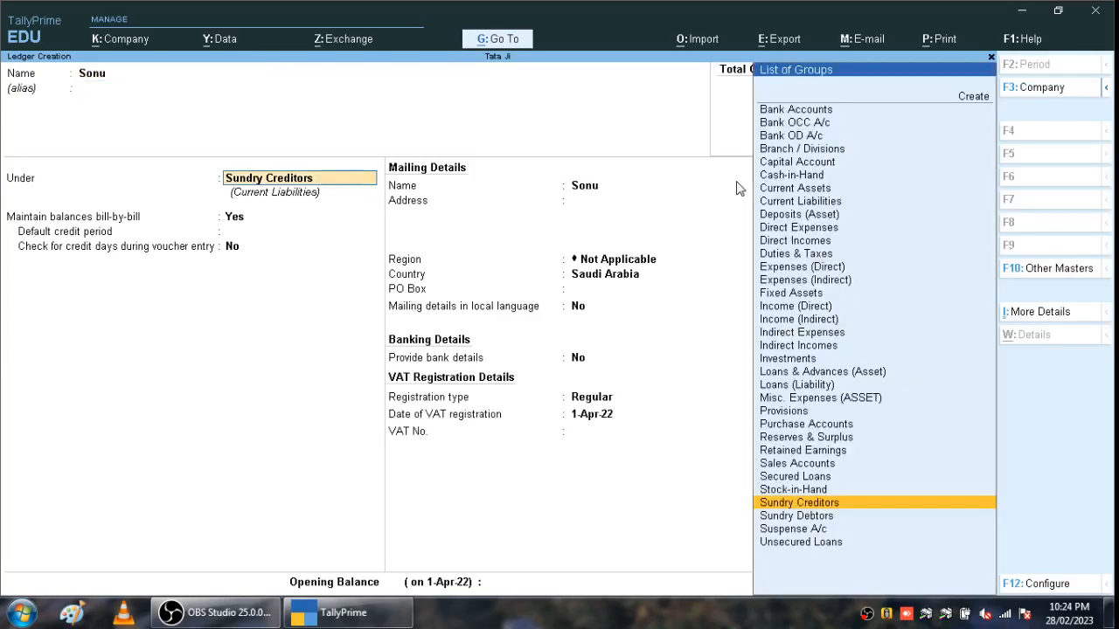
{"action": "type", "text": "S"}
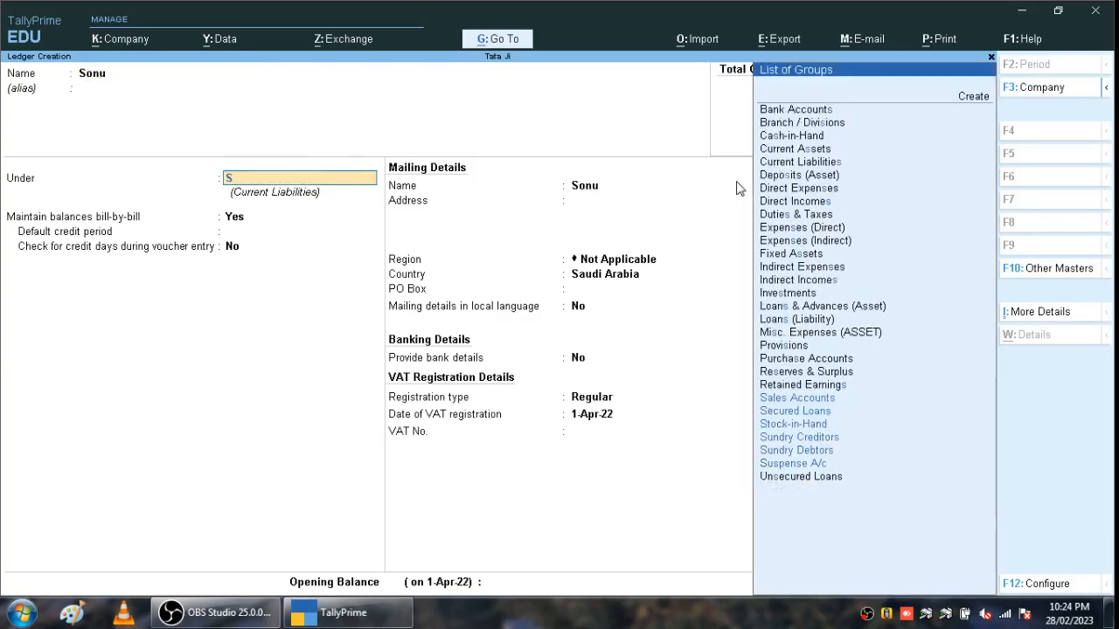
{"action": "key", "text": "Down"}
{"action": "key", "text": "Down"}
{"action": "key", "text": "Down"}
{"action": "key", "text": "Down"}
{"action": "key", "text": "Down"}
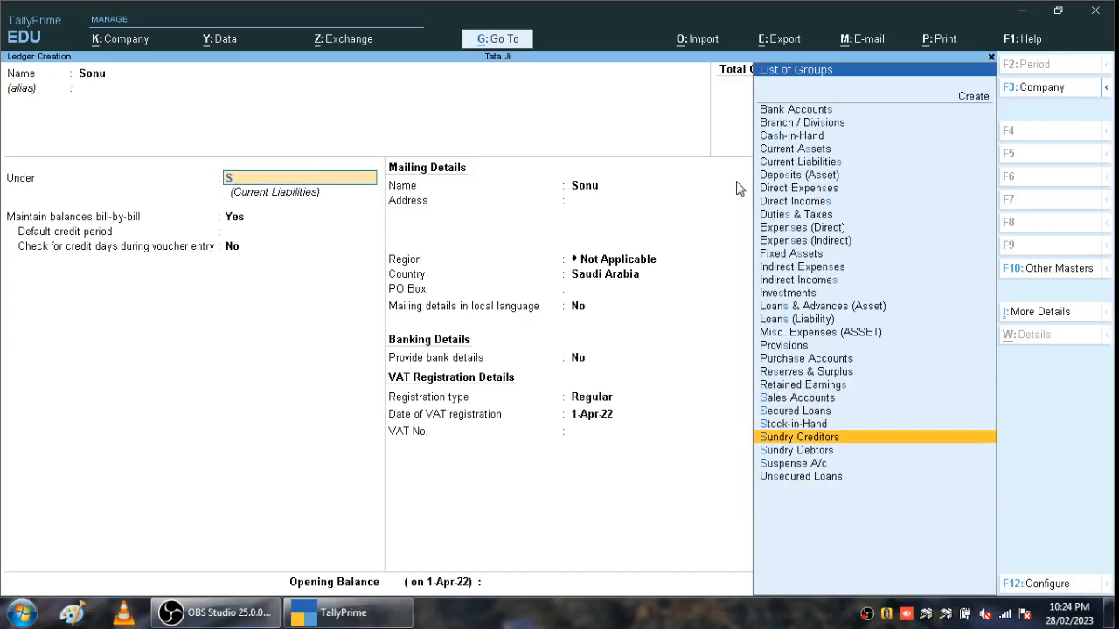
{"action": "key", "text": "Return"}
- Give the customer ledger a 30-day default credit period and save it
{"action": "key", "text": "Return"}
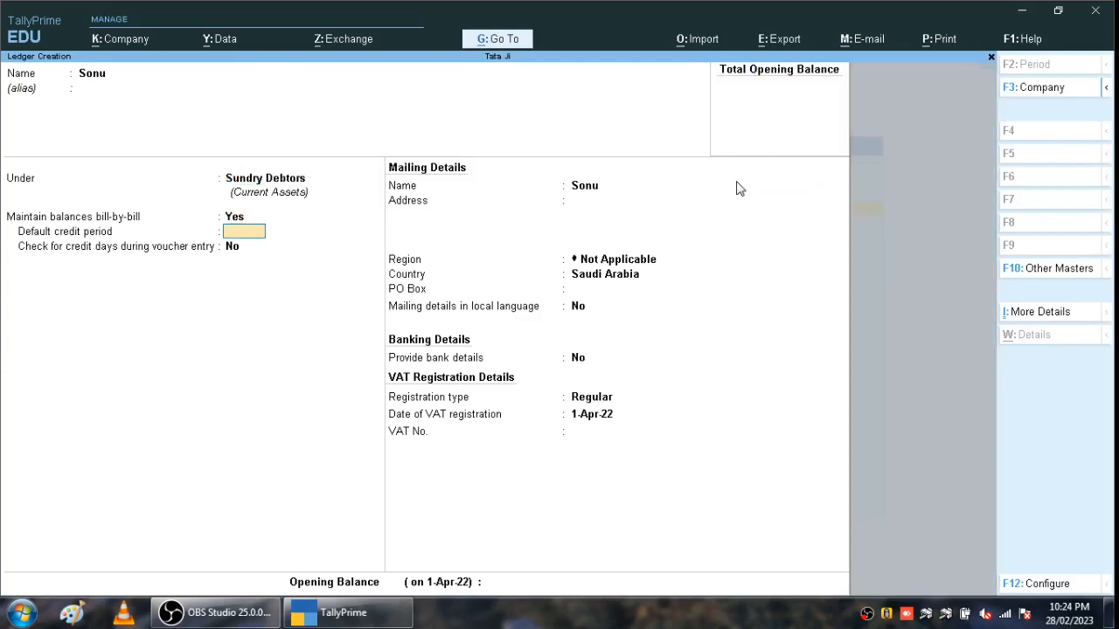
{"action": "type", "text": "03"}
{"action": "key", "text": "Up"}
{"action": "key", "text": "Up"}
{"action": "key", "text": "Return"}
{"action": "key", "text": "BackSpace"}
{"action": "type", "text": "30"}
{"action": "key", "text": "Return"}
{"action": "key", "text": "Return"}
{"action": "key", "text": "Return"}
{"action": "key", "text": "Return"}
{"action": "key", "text": "Return"}
{"action": "key", "text": "Return"}
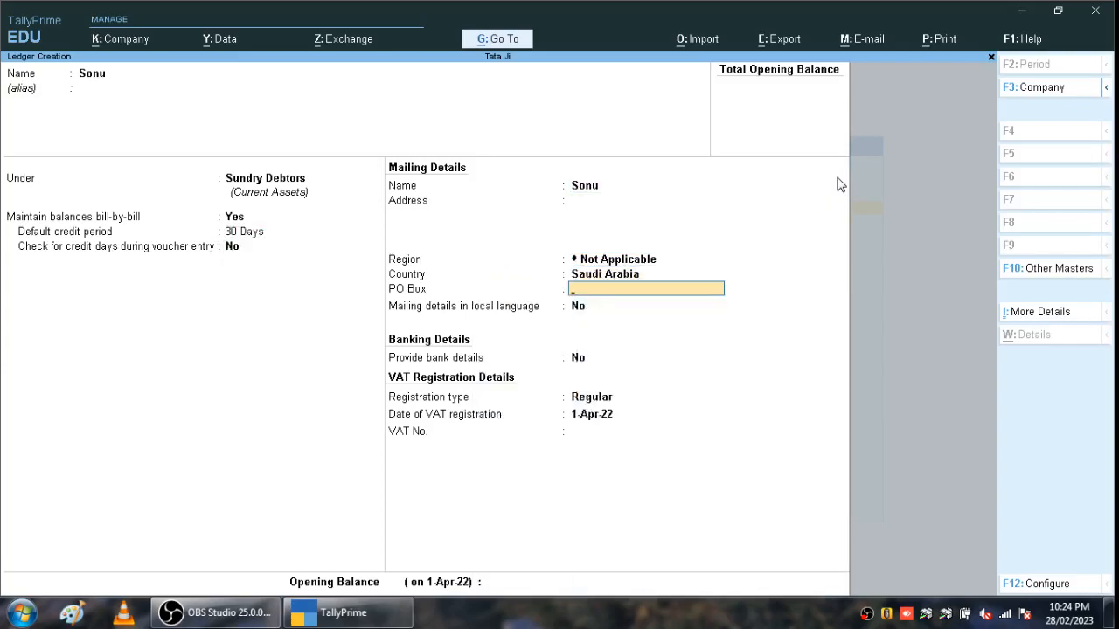
{"action": "key", "text": "Return"}
{"action": "key", "text": "Return"}
{"action": "key", "text": "Return"}
{"action": "key", "text": "Return"}
{"action": "key", "text": "Return"}
{"action": "key", "text": "Return"}
{"action": "key", "text": "Return"}
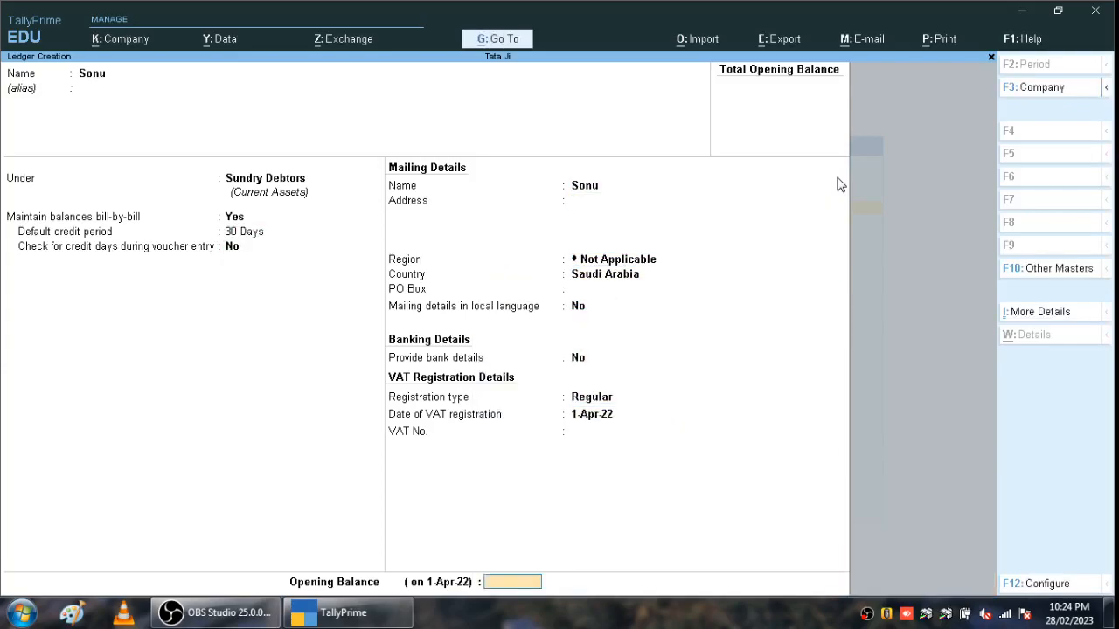
{"action": "key", "text": "Return"}
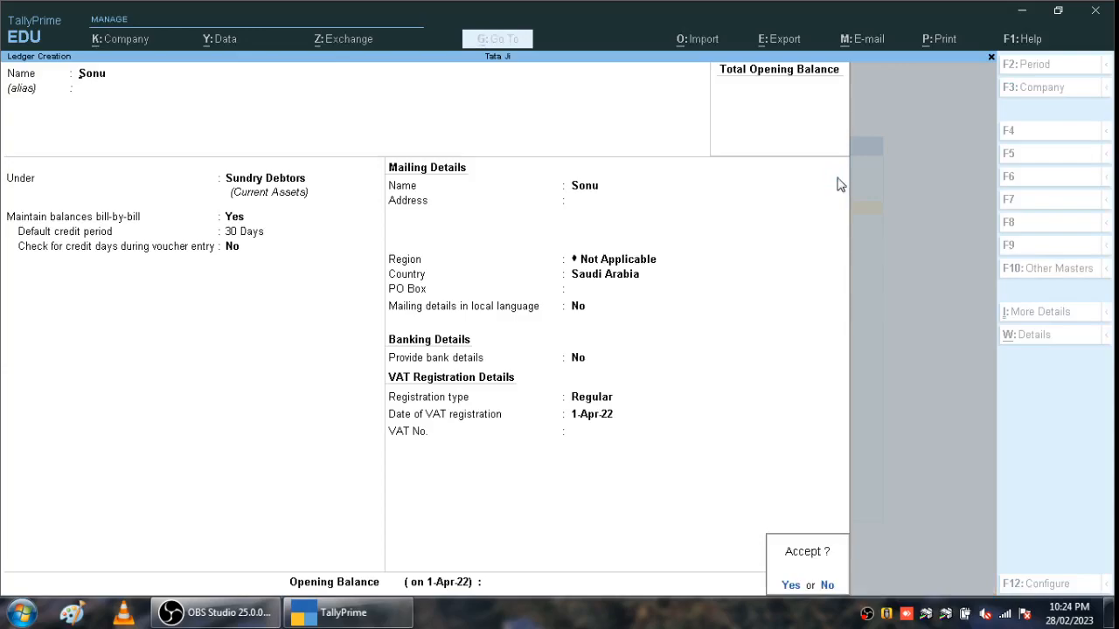
{"action": "key", "text": "Return"}
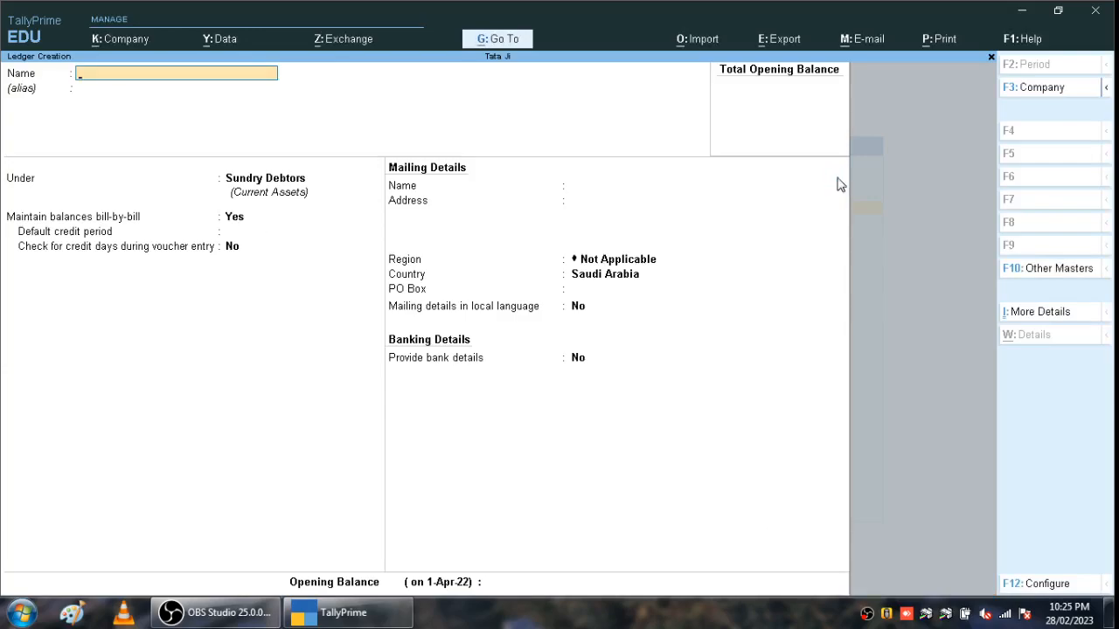
- Save ledger 'Input Vat @5%' under Duties & Taxes with VAT duty type and no rounding
{"action": "type", "text": "Input Vat @5%"}
{"action": "key", "text": "Return"}
{"action": "key", "text": "Return"}
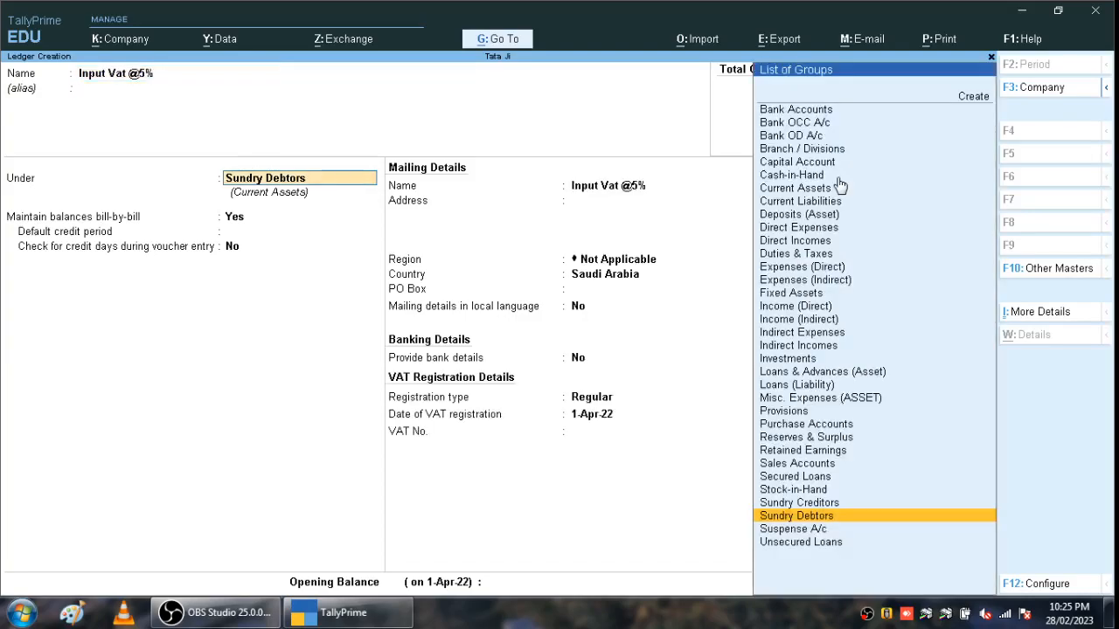
{"action": "type", "text": "D"}
{"action": "key", "text": "Down"}
{"action": "key", "text": "Down"}
{"action": "key", "text": "Down"}
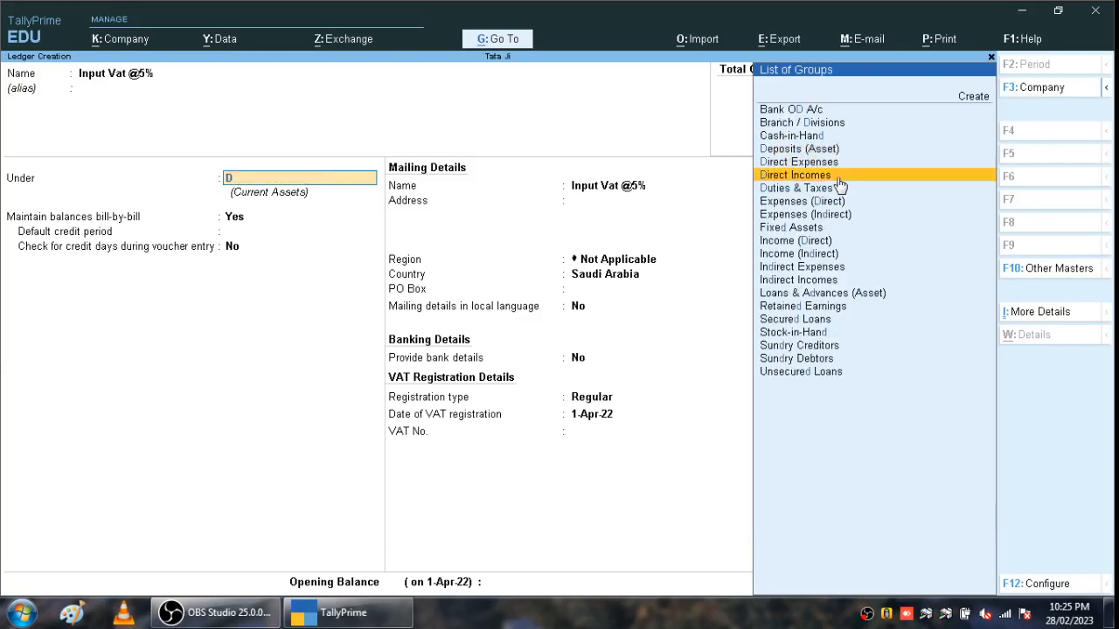
{"action": "key", "text": "Up"}
{"action": "key", "text": "Down"}
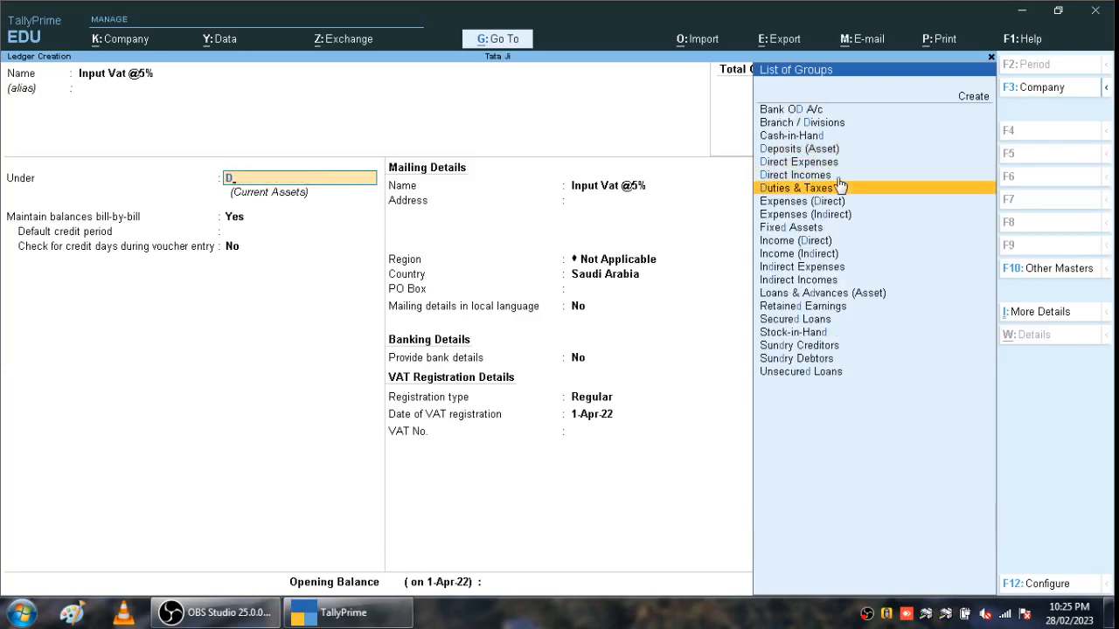
{"action": "key", "text": "Return"}
{"action": "key", "text": "Down"}
{"action": "key", "text": "Return"}
{"action": "key", "text": "Return"}
{"action": "key", "text": "Return"}
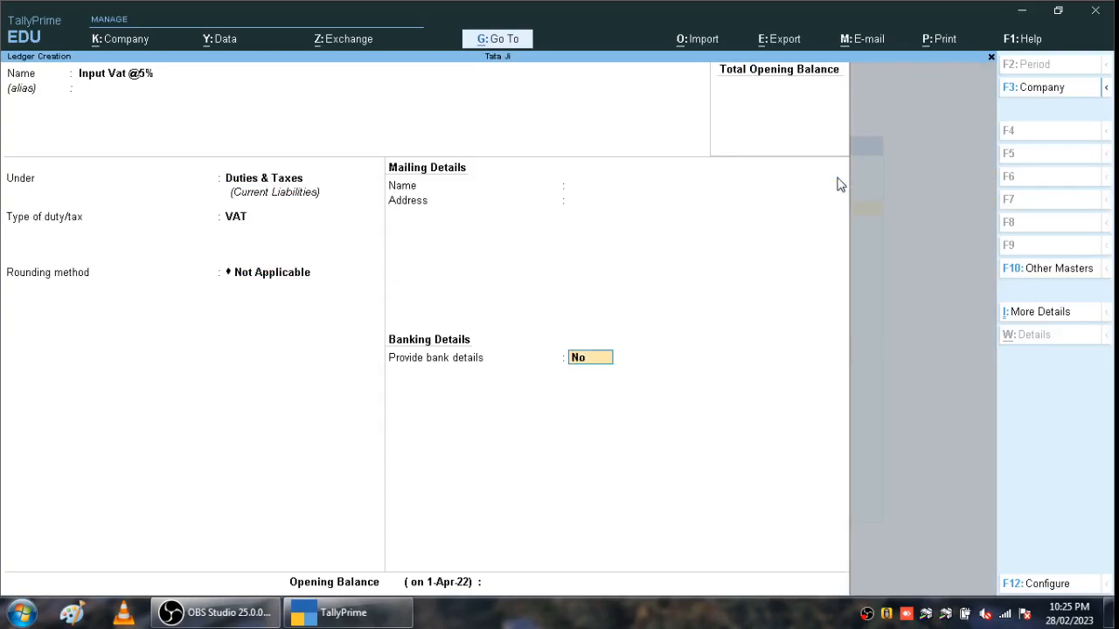
{"action": "key", "text": "Return"}
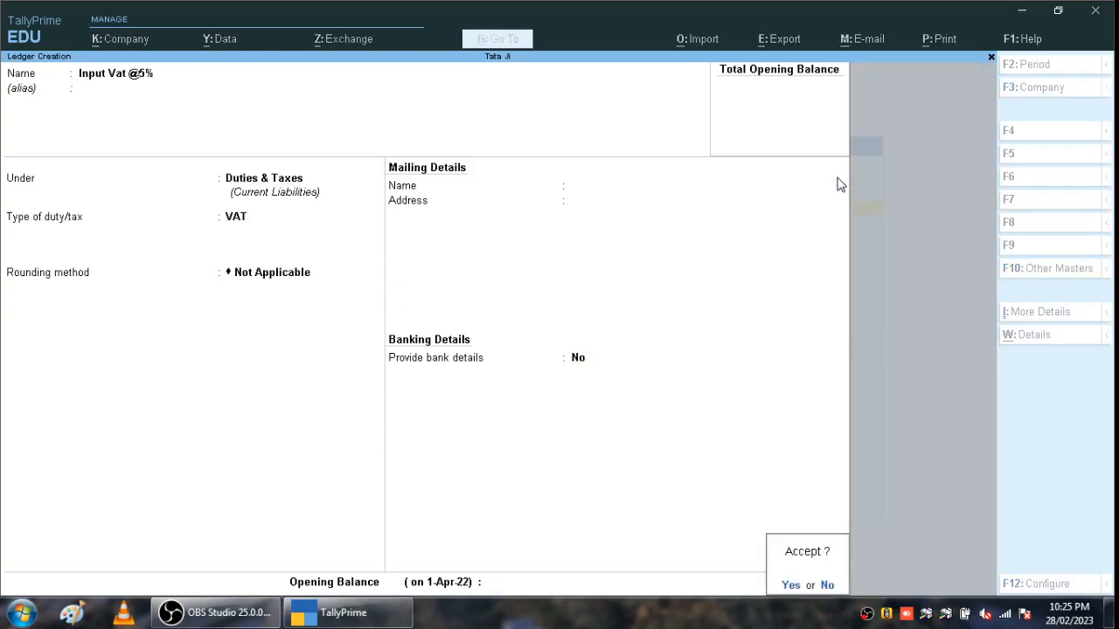
{"action": "key", "text": "Return"}
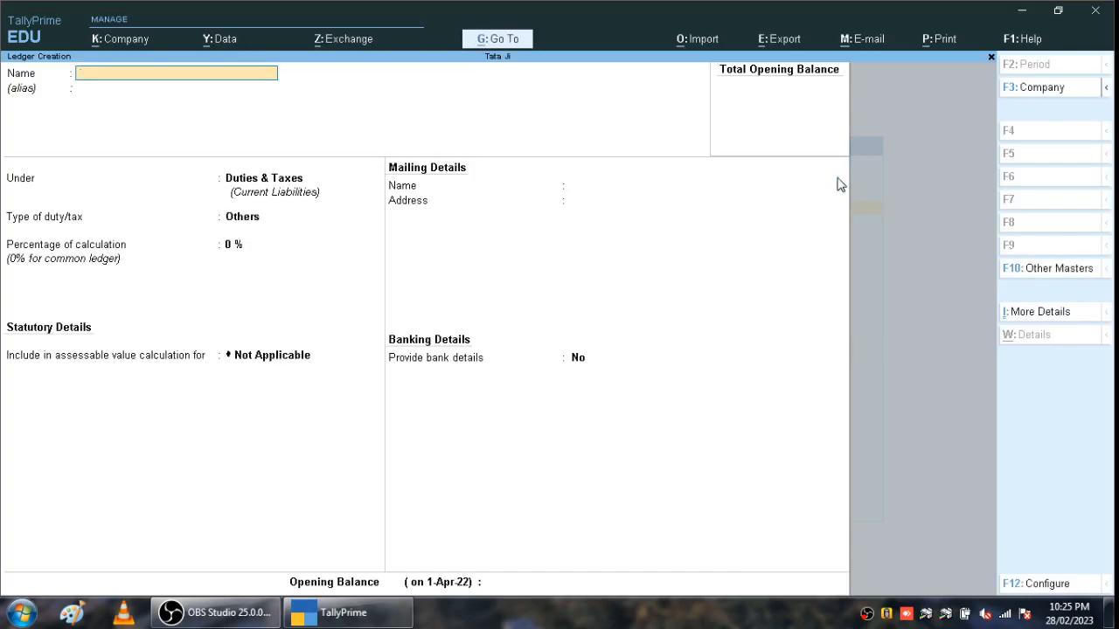
- Name the new ledger 'Output Vat@5%', correcting the mistyped 6% rate
{"action": "type", "text": "Output Va"}
{"action": "key", "text": "Return"}
{"action": "type", "text": "t"}
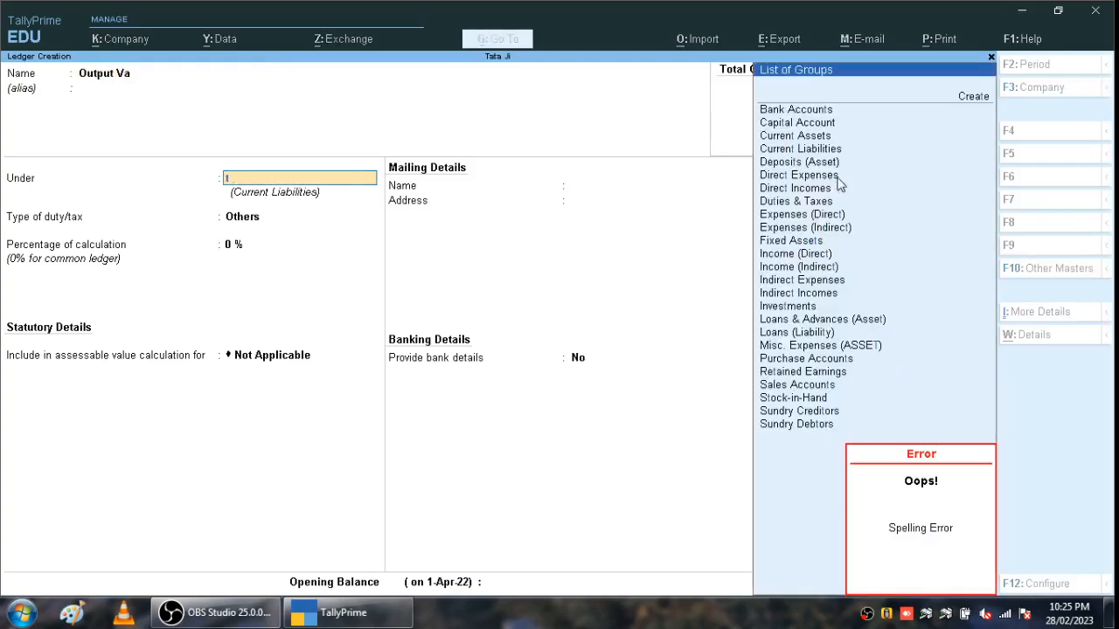
{"action": "key", "text": "BackSpace"}
{"action": "key", "text": "BackSpace"}
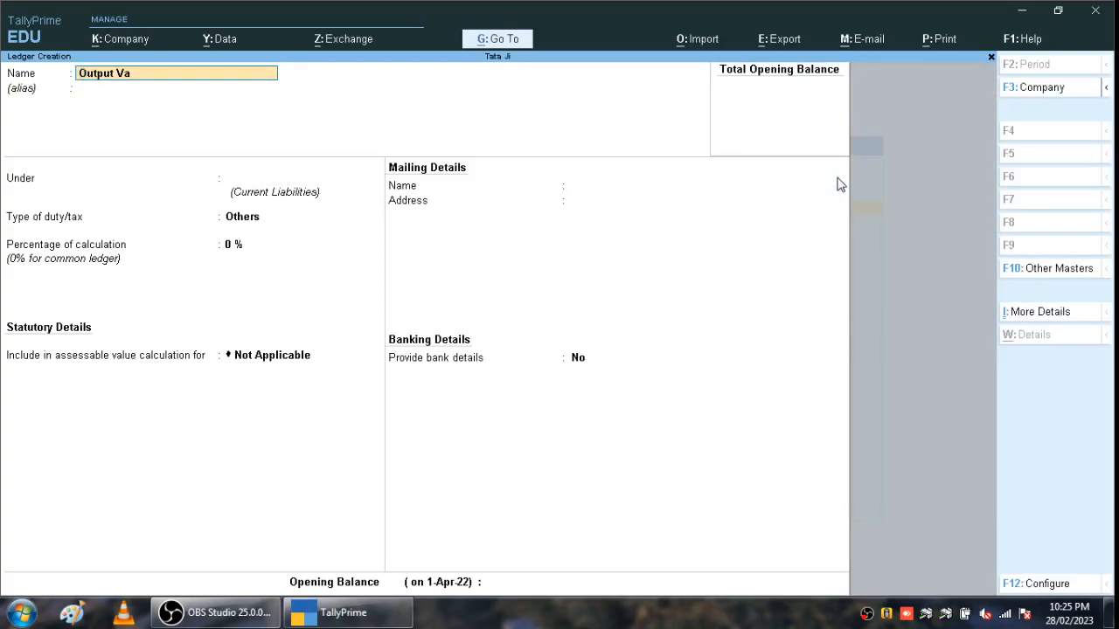
{"action": "key", "text": "BackSpace"}
{"action": "key", "text": "BackSpace"}
{"action": "type", "text": "Va"}
{"action": "type", "text": "t@"}
{"action": "type", "text": "6"}
{"action": "type", "text": "%"}
{"action": "key", "text": "BackSpace"}
{"action": "key", "text": "BackSpace"}
{"action": "type", "text": "5%"}
{"action": "key", "text": "Return"}
{"action": "key", "text": "Return"}
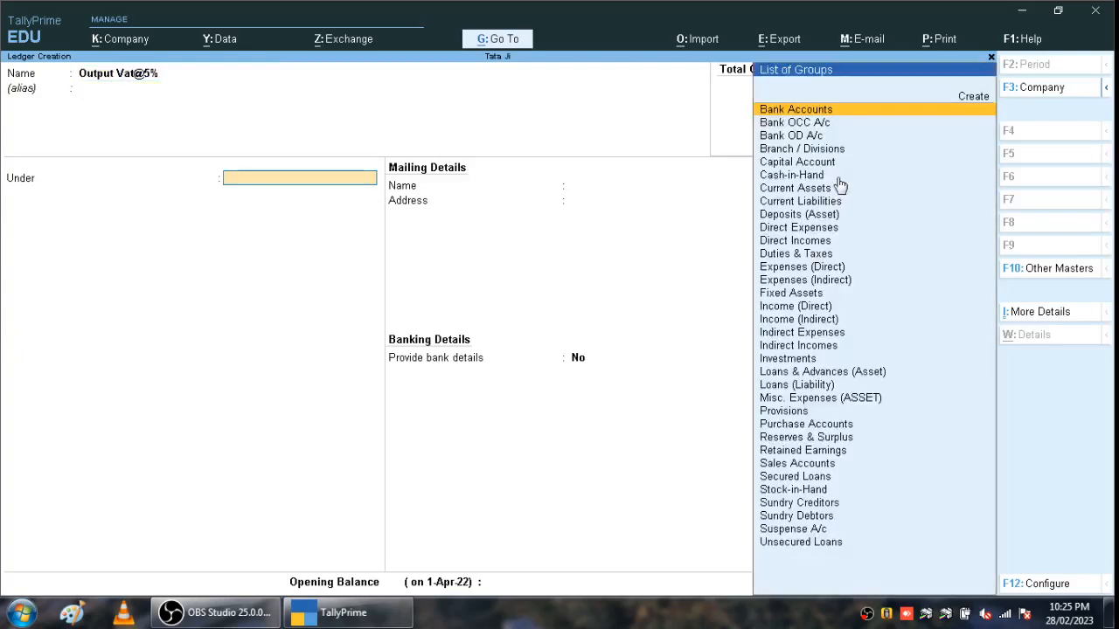
- Place the ledger under Duties & Taxes with VAT as the type of duty and save it
{"action": "type", "text": "d"}
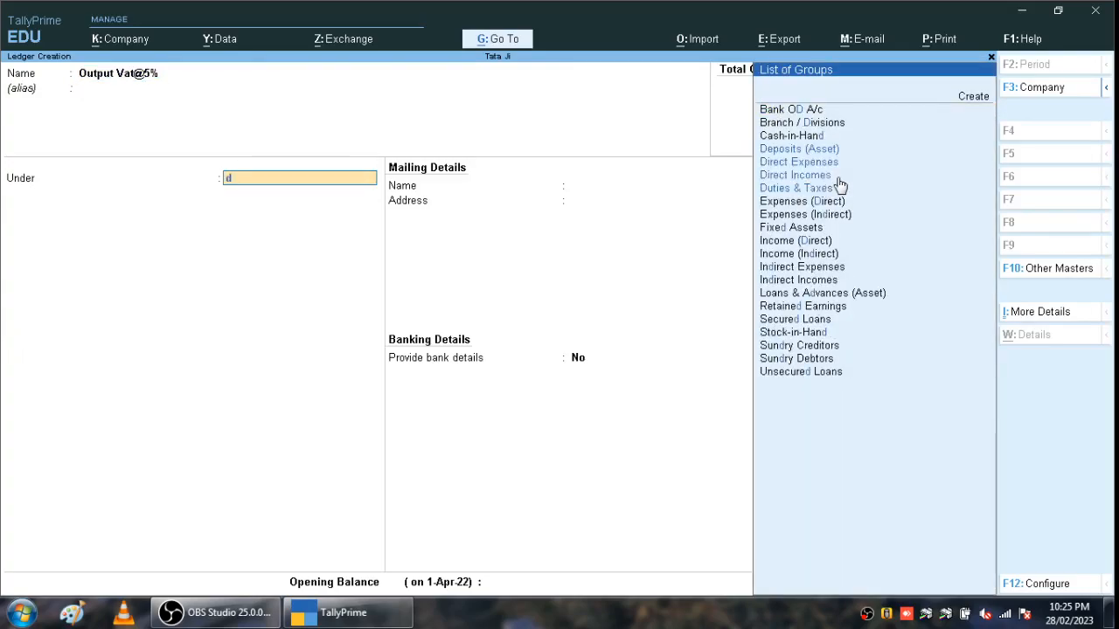
{"action": "key", "text": "Down"}
{"action": "key", "text": "Down"}
{"action": "key", "text": "Down"}
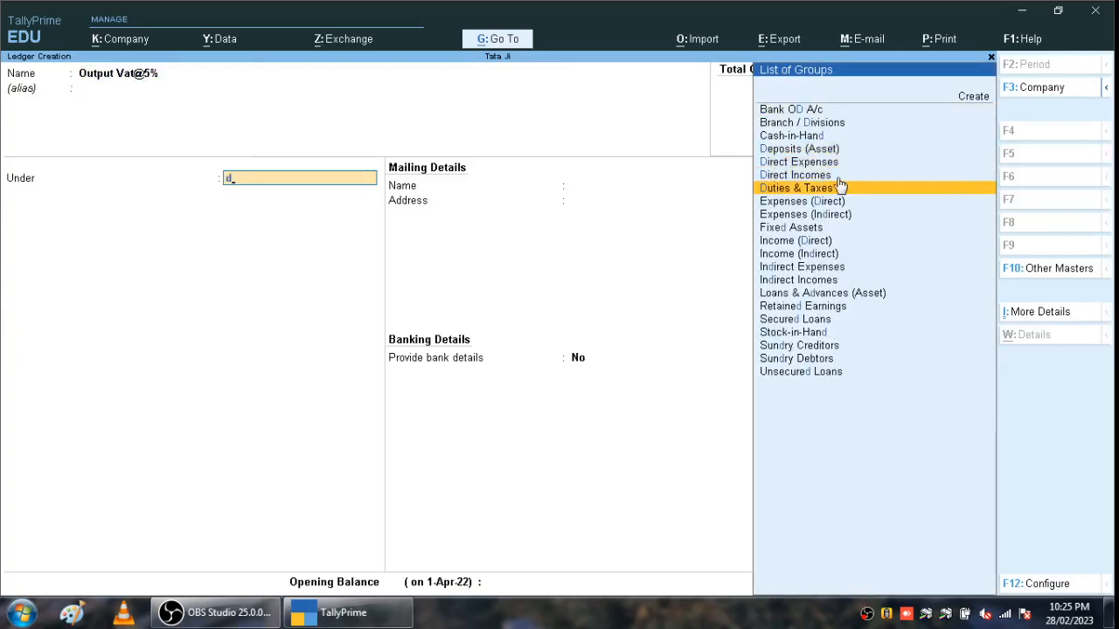
{"action": "left_click", "coordinate": [839, 184]}
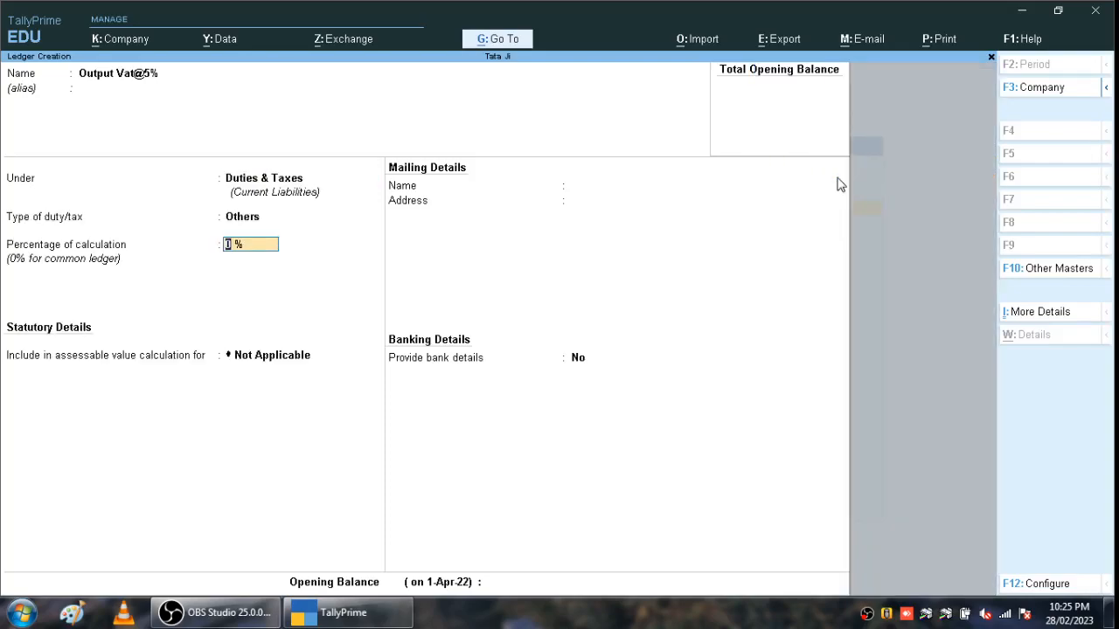
{"action": "key", "text": "BackSpace"}
{"action": "key", "text": "Down"}
{"action": "key", "text": "Return"}
{"action": "key", "text": "Return"}
{"action": "key", "text": "Return"}
{"action": "key", "text": "Return"}
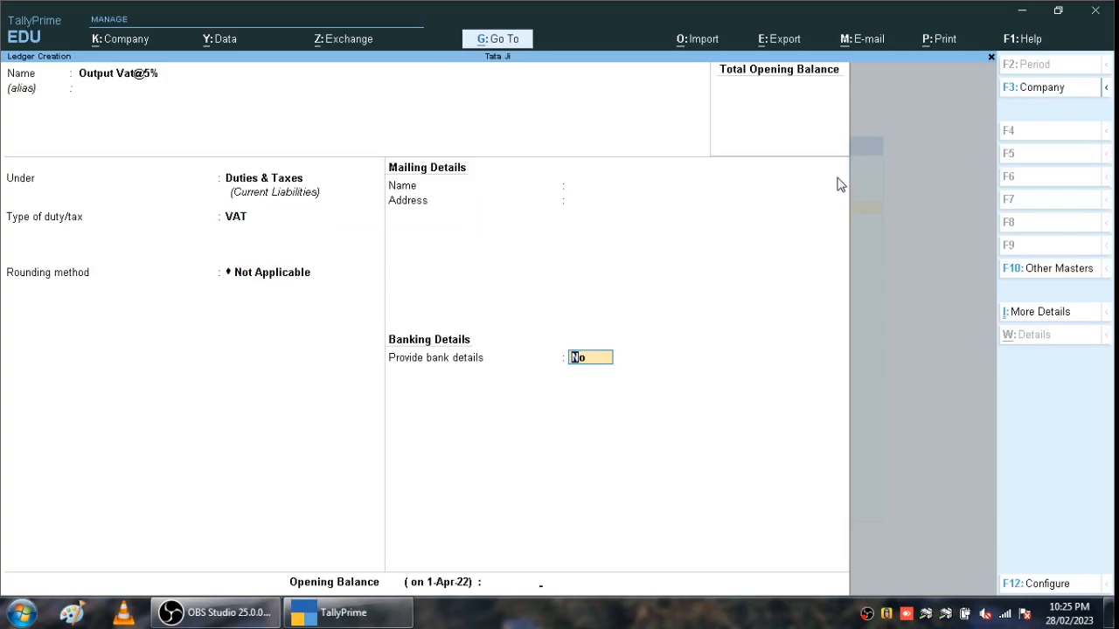
{"action": "key", "text": "Return"}
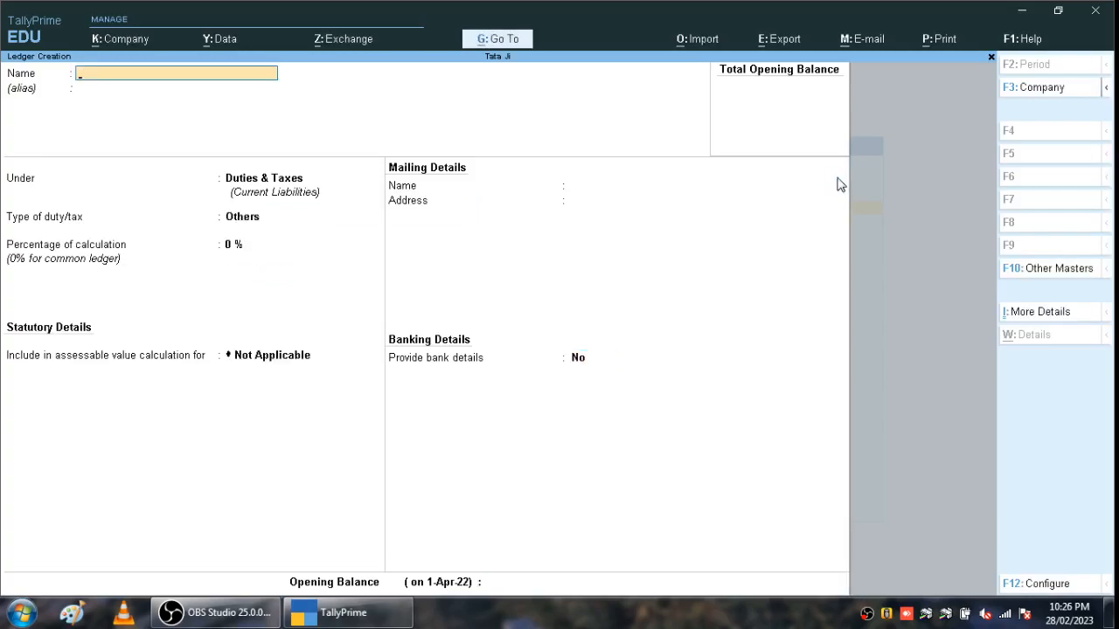
- Quit ledger creation, return to Gateway of Tally and bring up the Create masters list
{"action": "key", "text": "Escape"}
{"action": "key", "text": "Return"}
{"action": "key", "text": "Escape"}
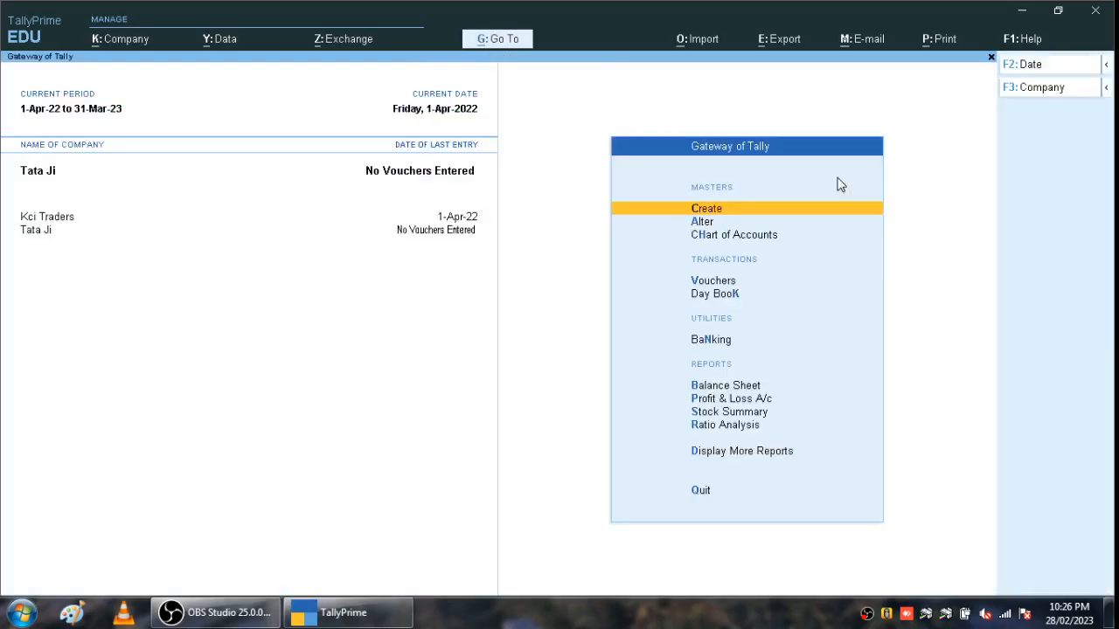
{"action": "key", "text": "Down"}
{"action": "key", "text": "Down"}
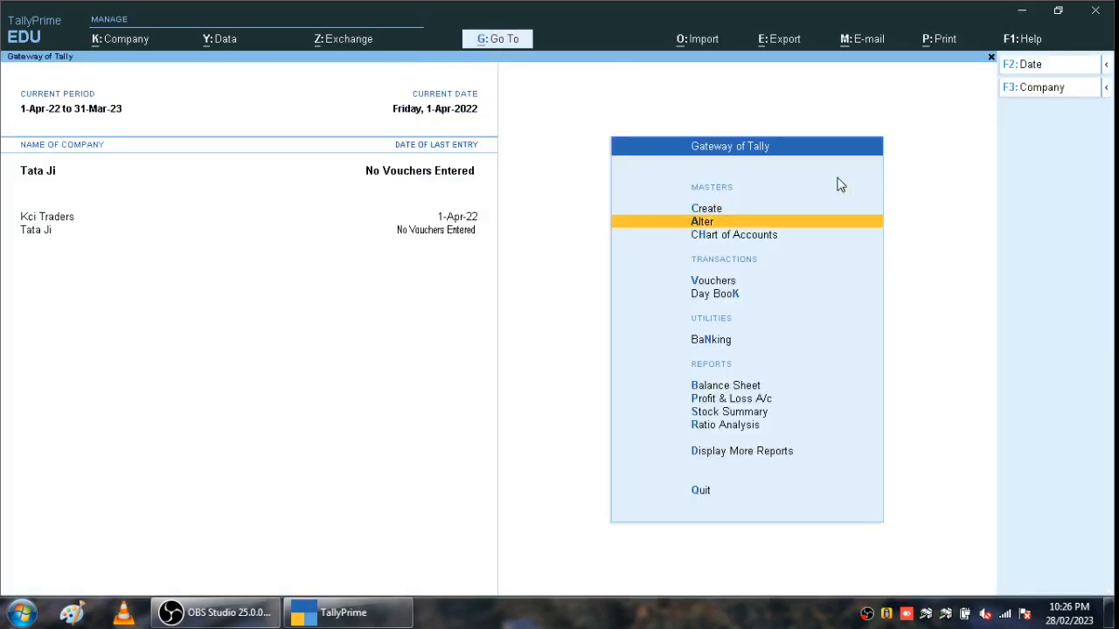
{"action": "key", "text": "Up"}
{"action": "key", "text": "Up"}
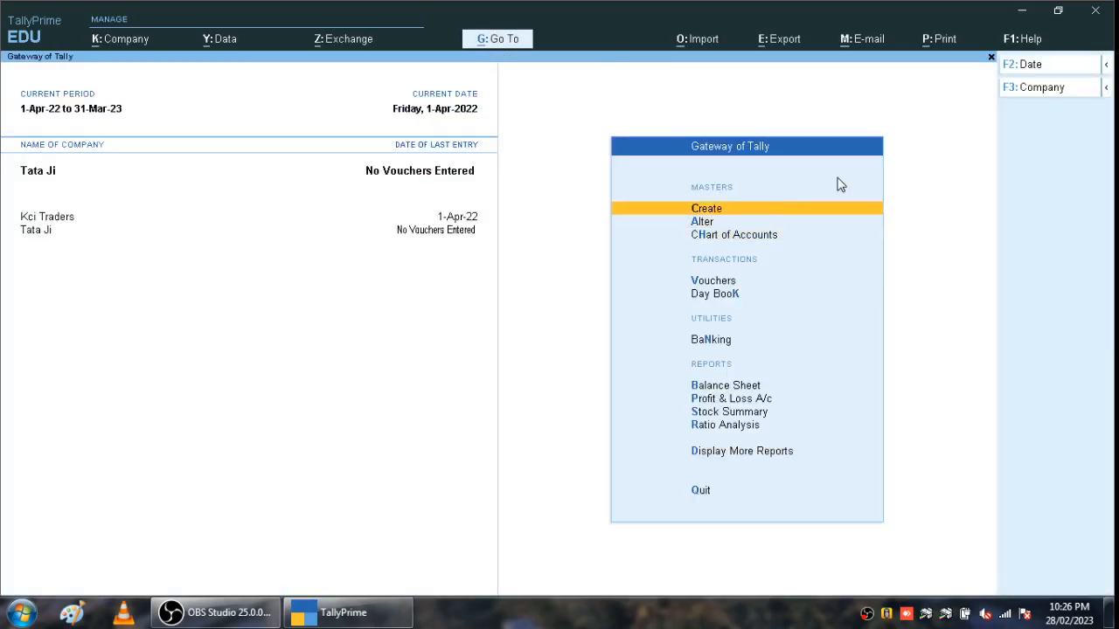
{"action": "key", "text": "Return"}
{"action": "key", "text": "Down"}
{"action": "key", "text": "Down"}
{"action": "key", "text": "Down"}
{"action": "key", "text": "Down"}
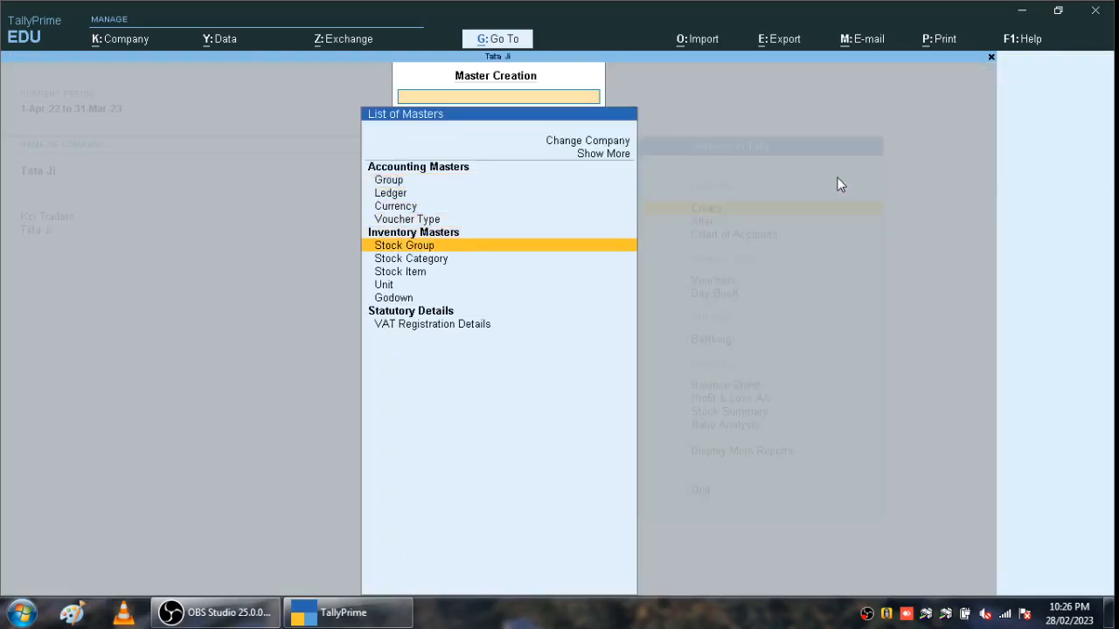
- Start a new stock item named Mouse under the Primary group
{"action": "key", "text": "Down"}
{"action": "key", "text": "Down"}
{"action": "key", "text": "Return"}
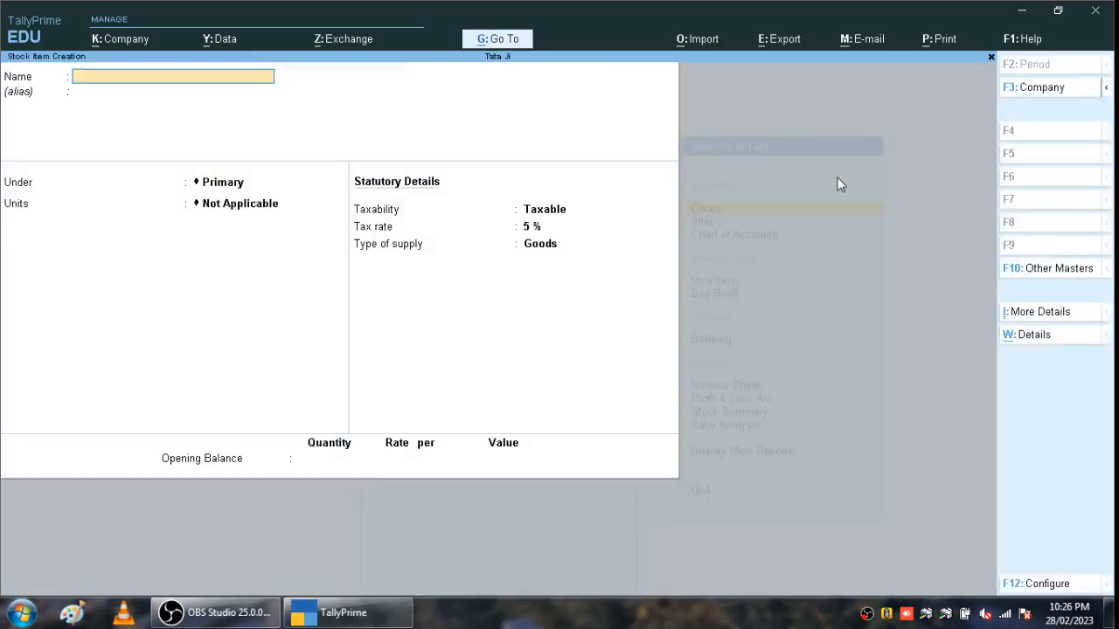
{"action": "type", "text": "Mouse"}
{"action": "key", "text": "Return"}
{"action": "key", "text": "Return"}
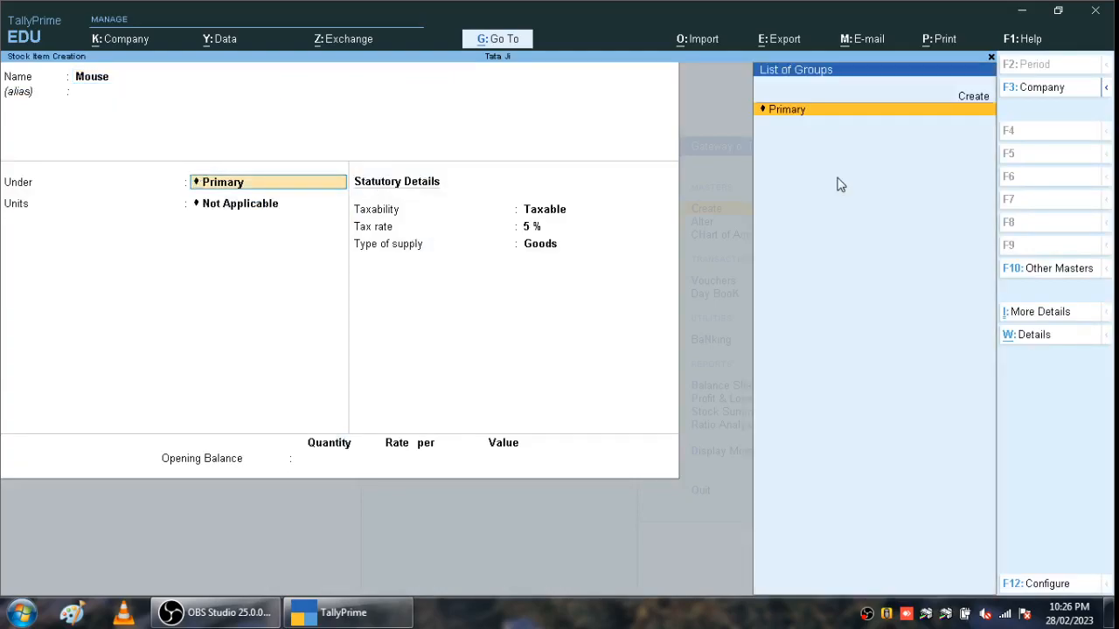
{"action": "key", "text": "Return"}
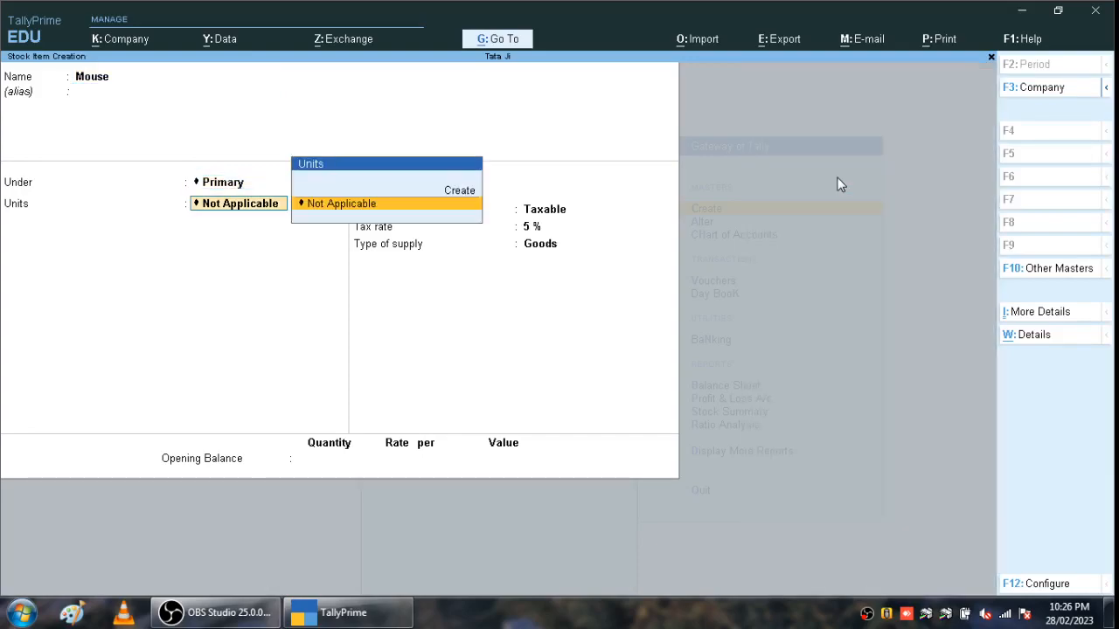
- Create a new unit with symbol pcs and formal name 'Pices' for Mouse
{"action": "key", "text": "Up"}
{"action": "key", "text": "Return"}
{"action": "type", "text": "pcs"}
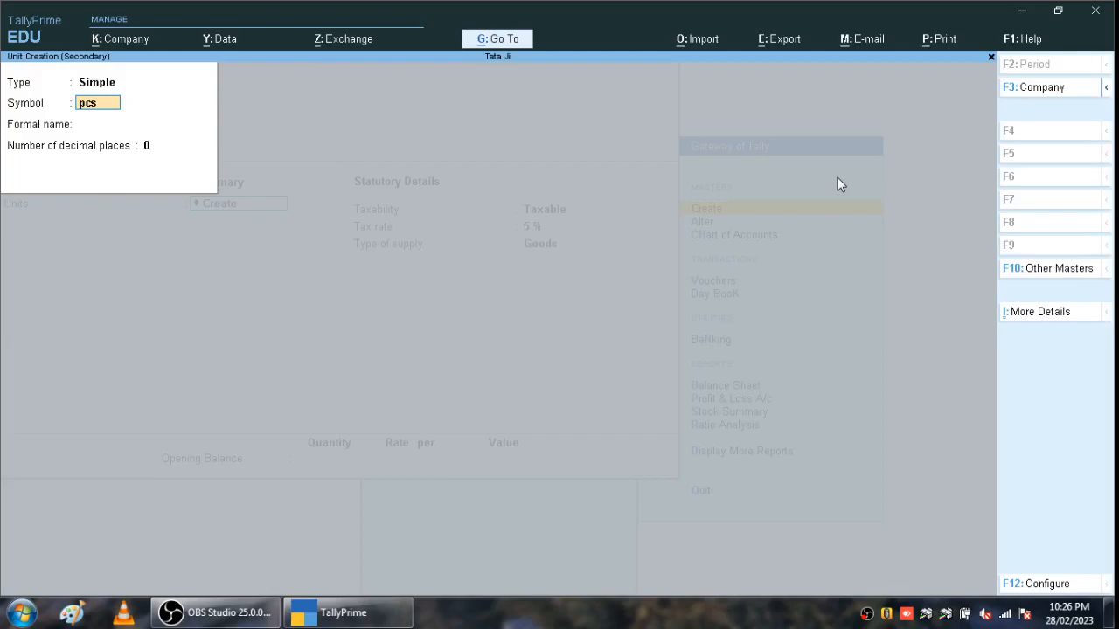
{"action": "key", "text": "Return"}
{"action": "type", "text": "Pices"}
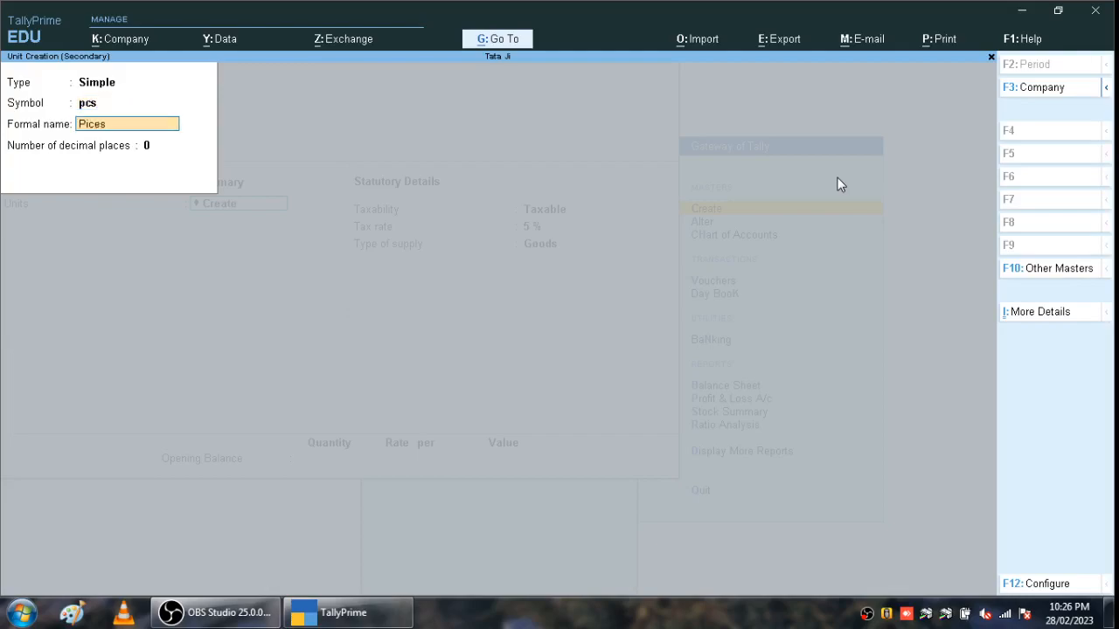
{"action": "key", "text": "Return"}
{"action": "key", "text": "Return"}
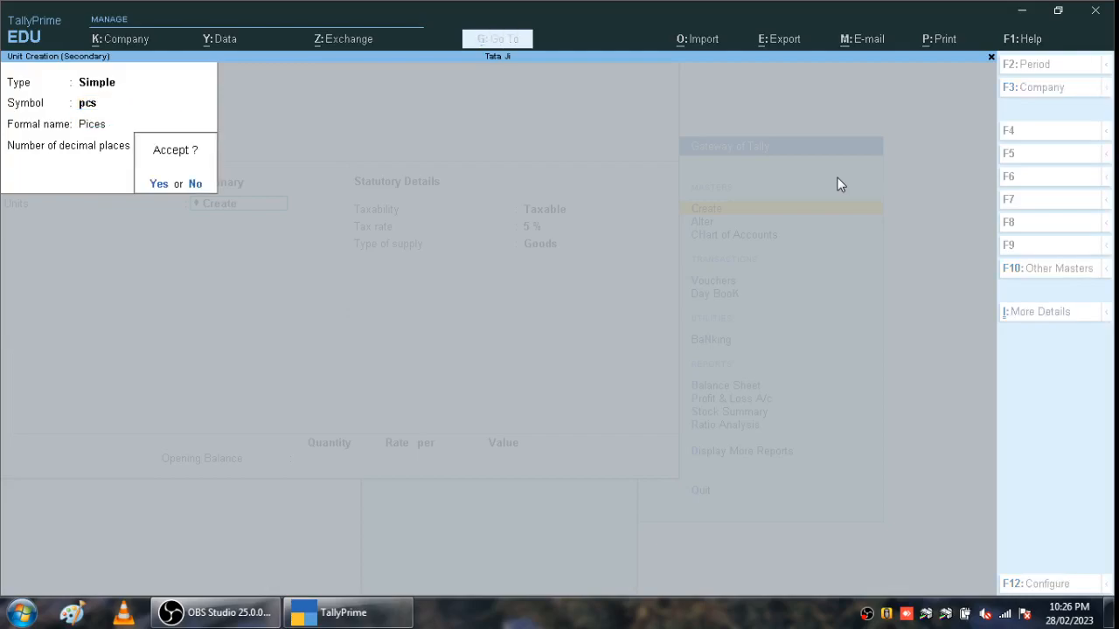
{"action": "key", "text": "Return"}
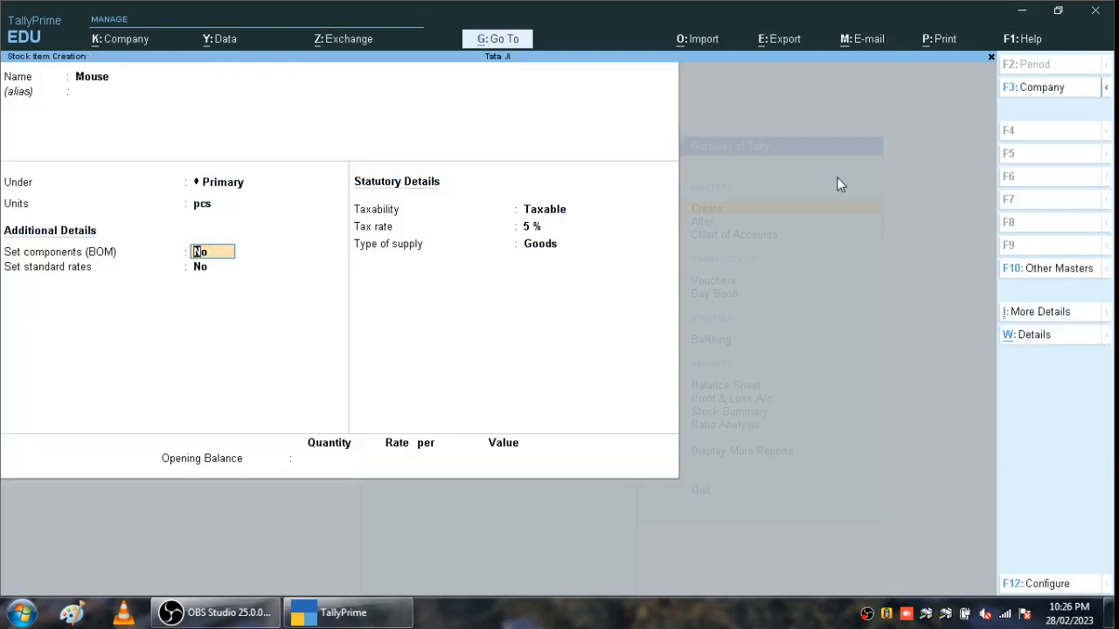
- Keep Taxable, 5% tax rate and Goods supply type for Mouse, reaching the Accept prompt
{"action": "key", "text": "Return"}
{"action": "key", "text": "Return"}
{"action": "key", "text": "Return"}
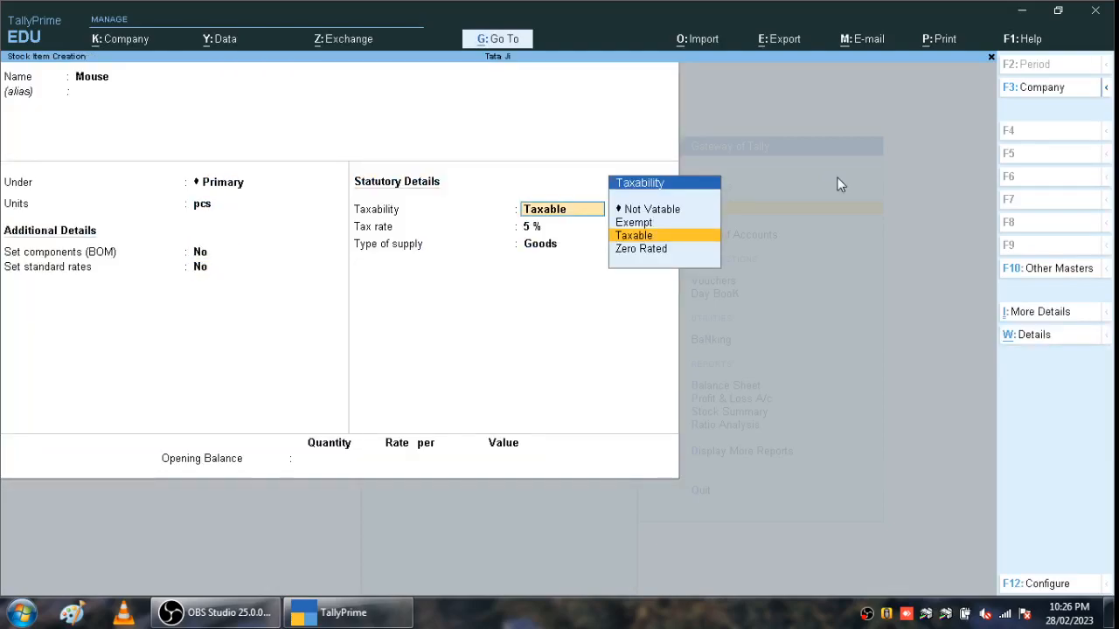
{"action": "key", "text": "Return"}
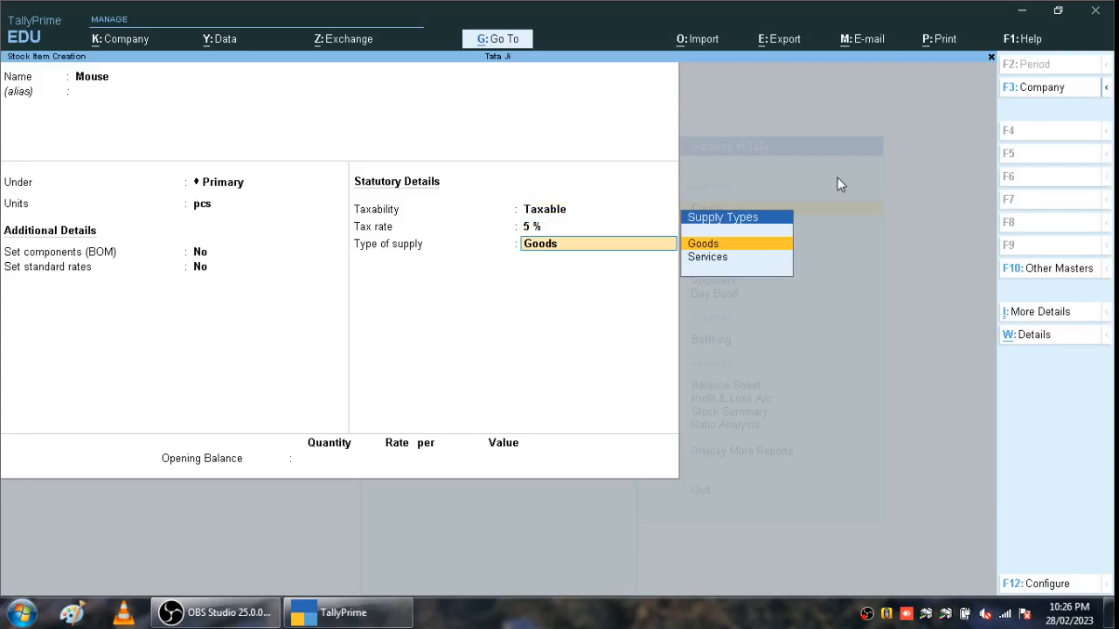
{"action": "key", "text": "Return"}
{"action": "key", "text": "Return"}
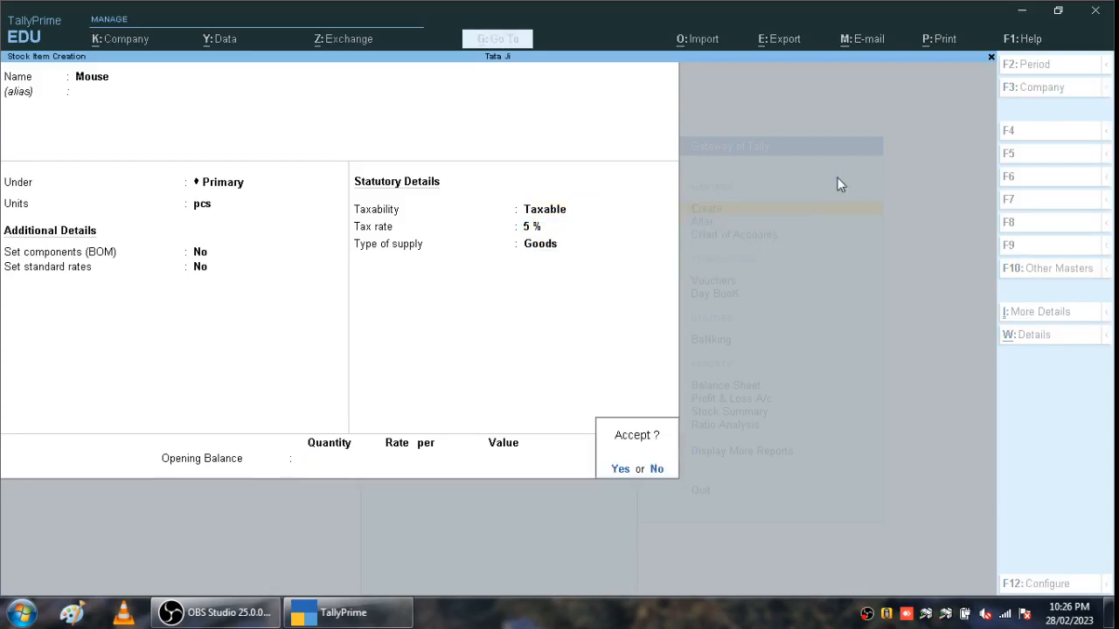
{"action": "key", "text": "Return"}
- Save a Keyboard stock item under Primary in pcs, Taxable 5% Goods
{"action": "type", "text": "Key"}
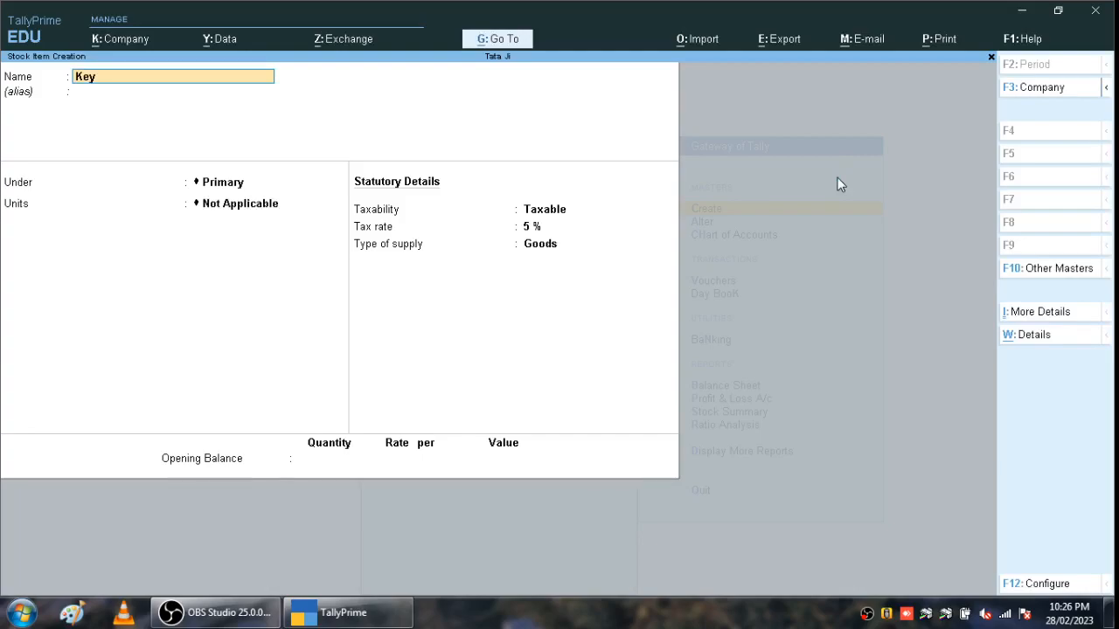
{"action": "type", "text": "board"}
{"action": "key", "text": "Return"}
{"action": "key", "text": "Return"}
{"action": "key", "text": "Return"}
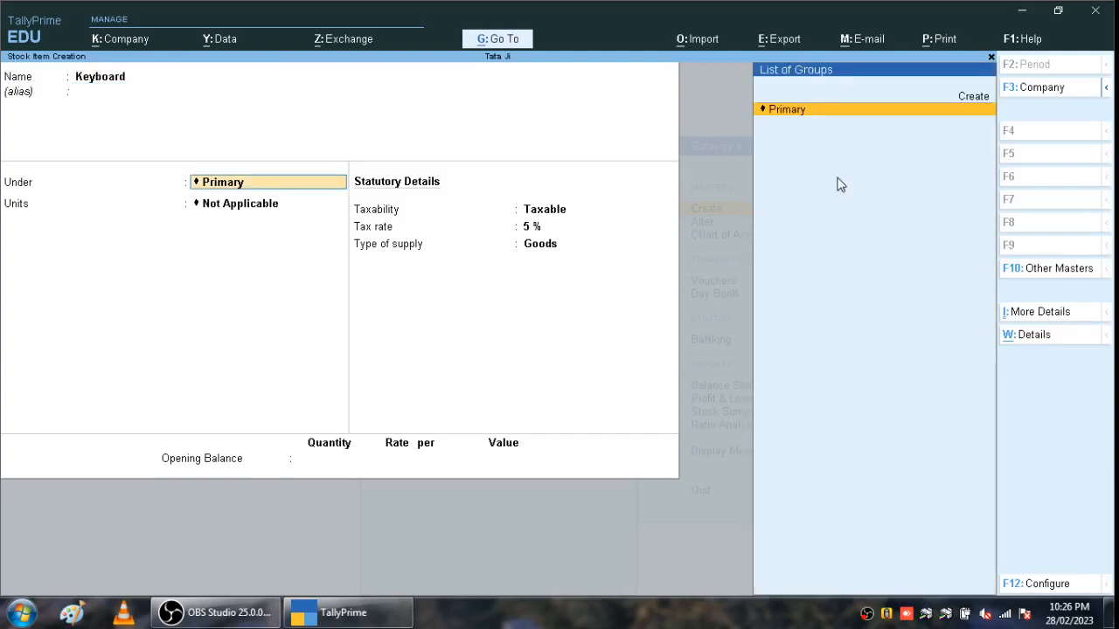
{"action": "key", "text": "Return"}
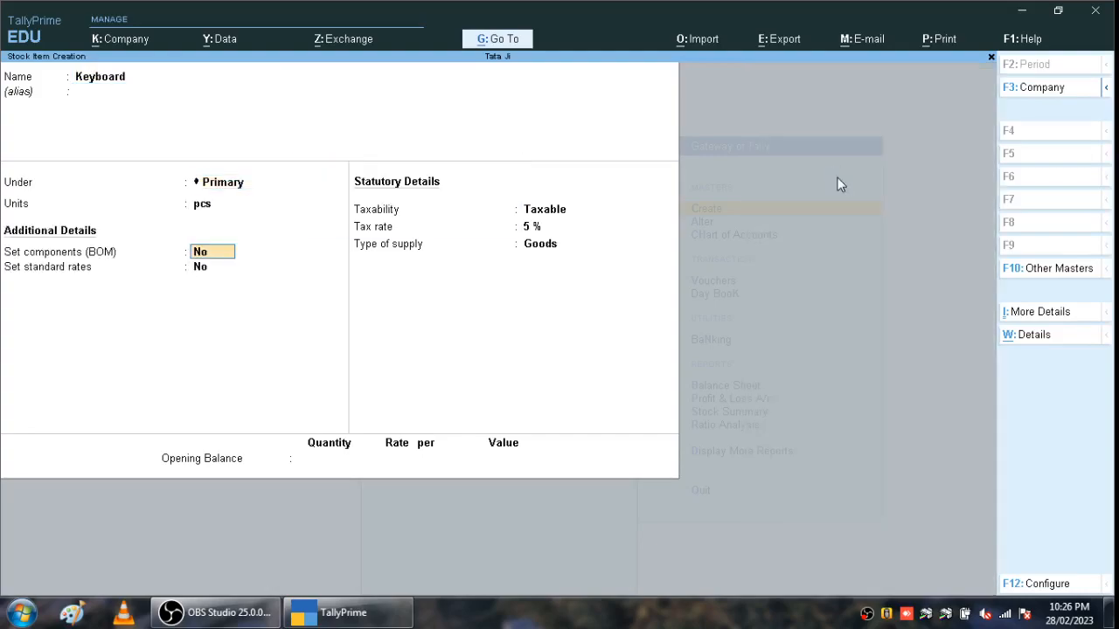
{"action": "key", "text": "Return"}
{"action": "key", "text": "Return"}
{"action": "key", "text": "Return"}
{"action": "key", "text": "Return"}
{"action": "key", "text": "Return"}
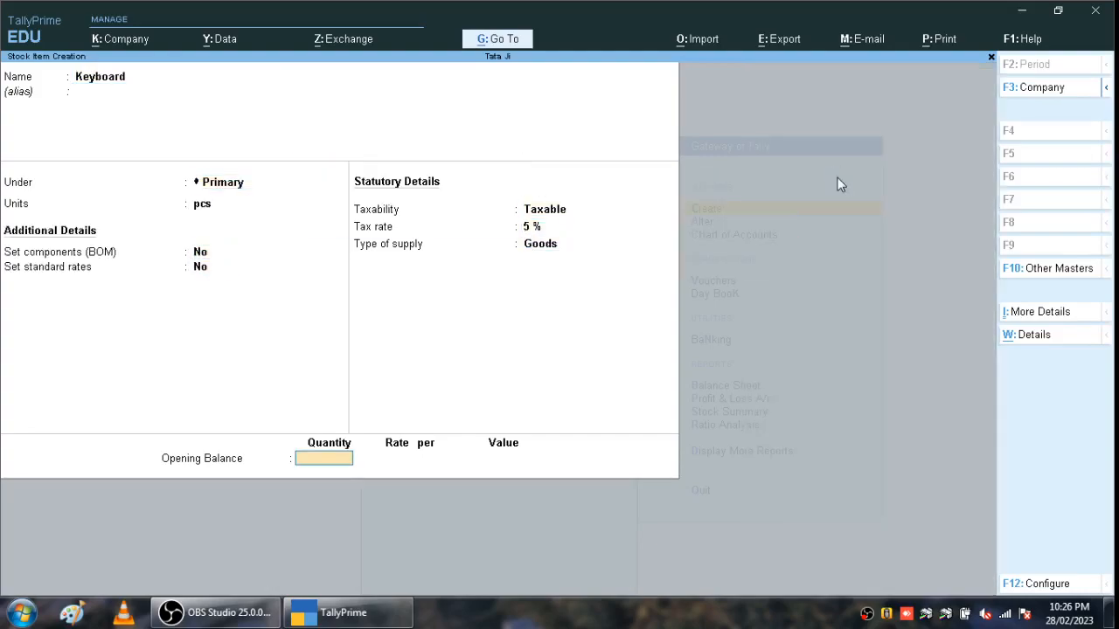
{"action": "key", "text": "Return"}
{"action": "key", "text": "Return"}
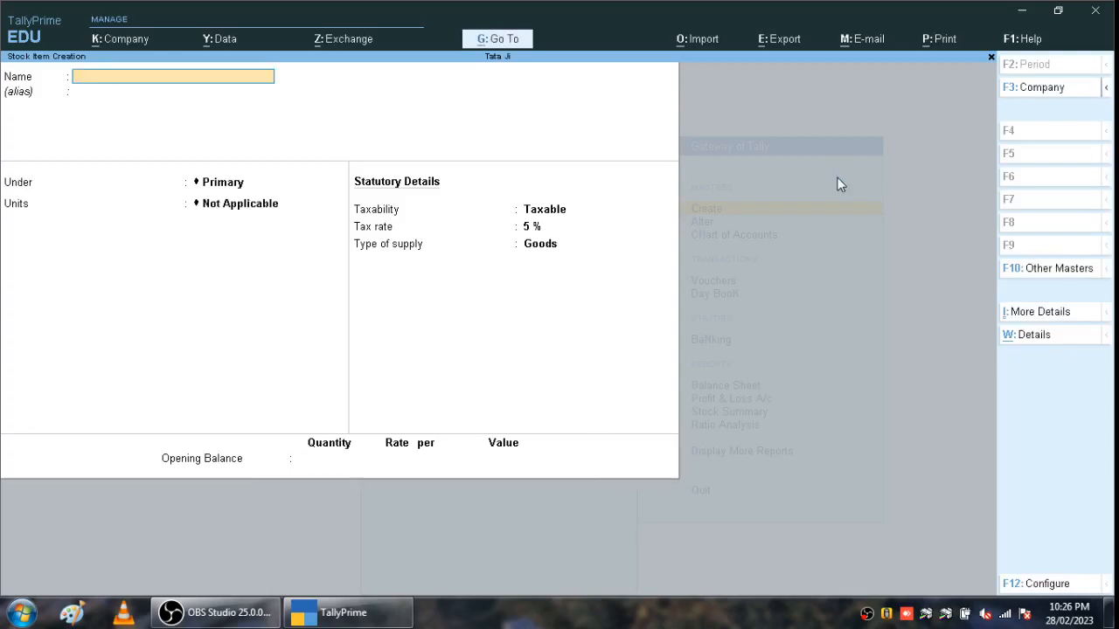
- Save a Monitor stock item under Primary in pcs with the same tax defaults
{"action": "type", "text": "Mon"}
{"action": "key", "text": "Return"}
{"action": "key", "text": "Return"}
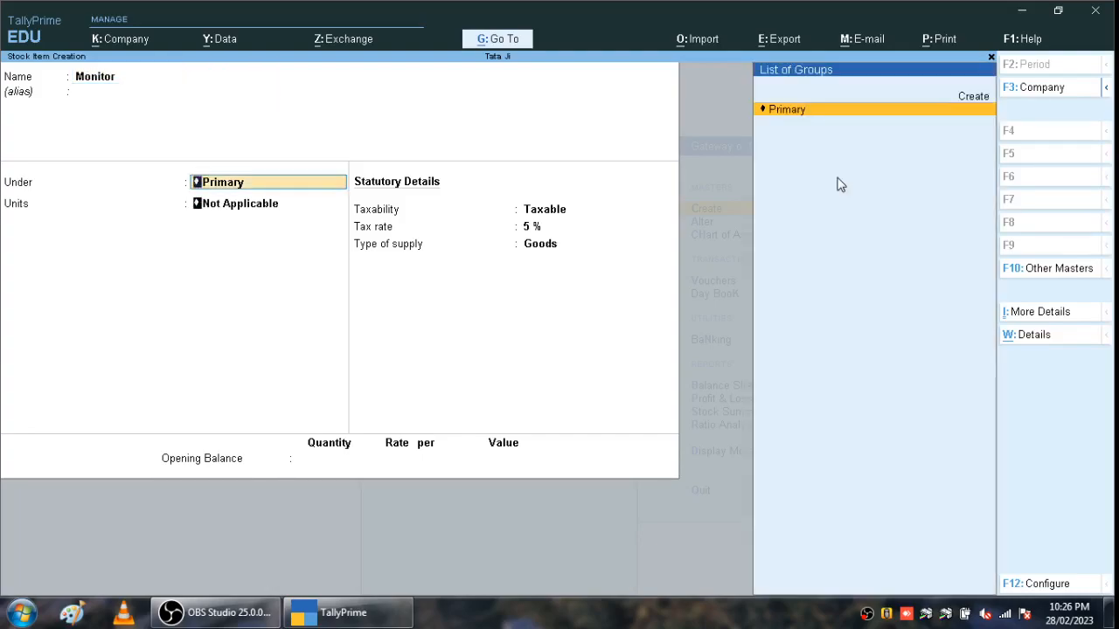
{"action": "key", "text": "Return"}
{"action": "key", "text": "Down"}
{"action": "key", "text": "Return"}
{"action": "key", "text": "Return"}
{"action": "key", "text": "Return"}
{"action": "key", "text": "Return"}
{"action": "key", "text": "Return"}
{"action": "key", "text": "Return"}
{"action": "key", "text": "Return"}
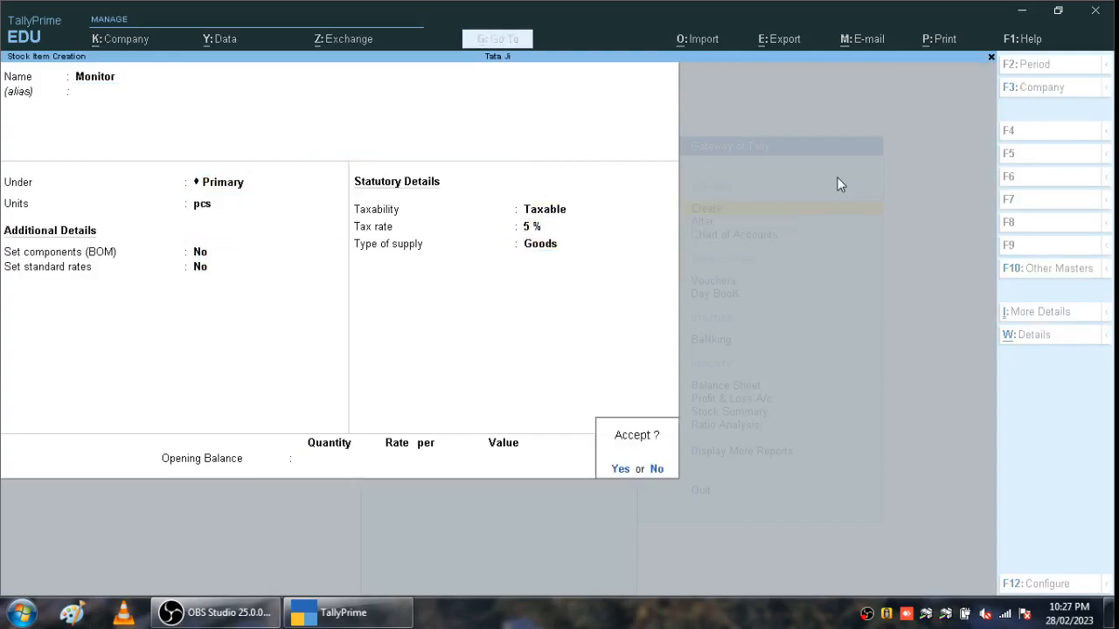
{"action": "key", "text": "Return"}
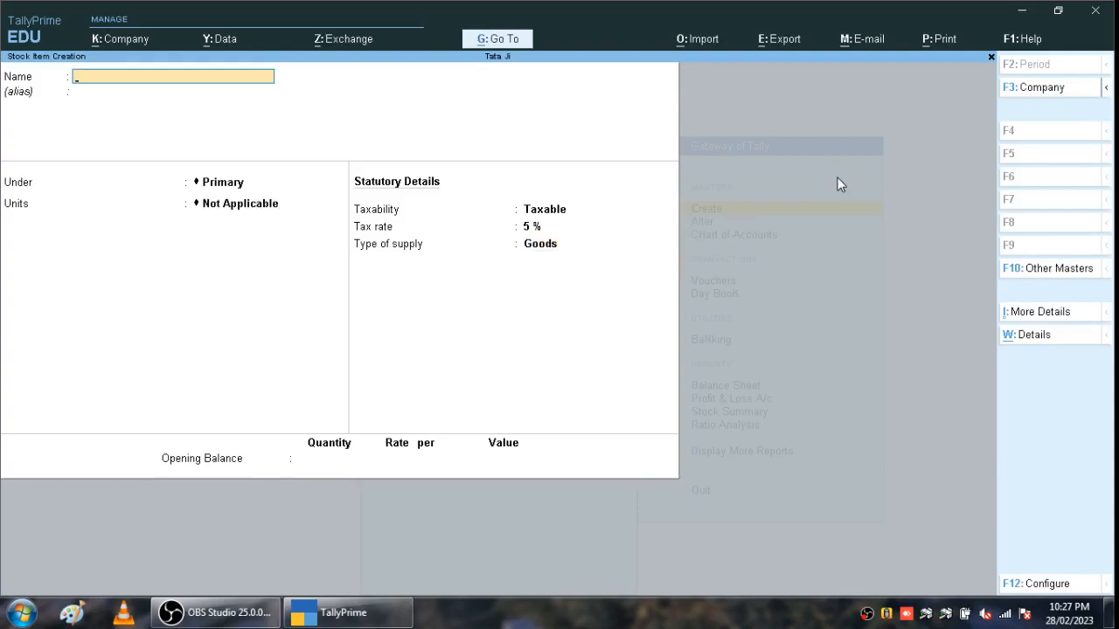
{"action": "key", "text": "Escape"}
{"action": "key", "text": "Escape"}
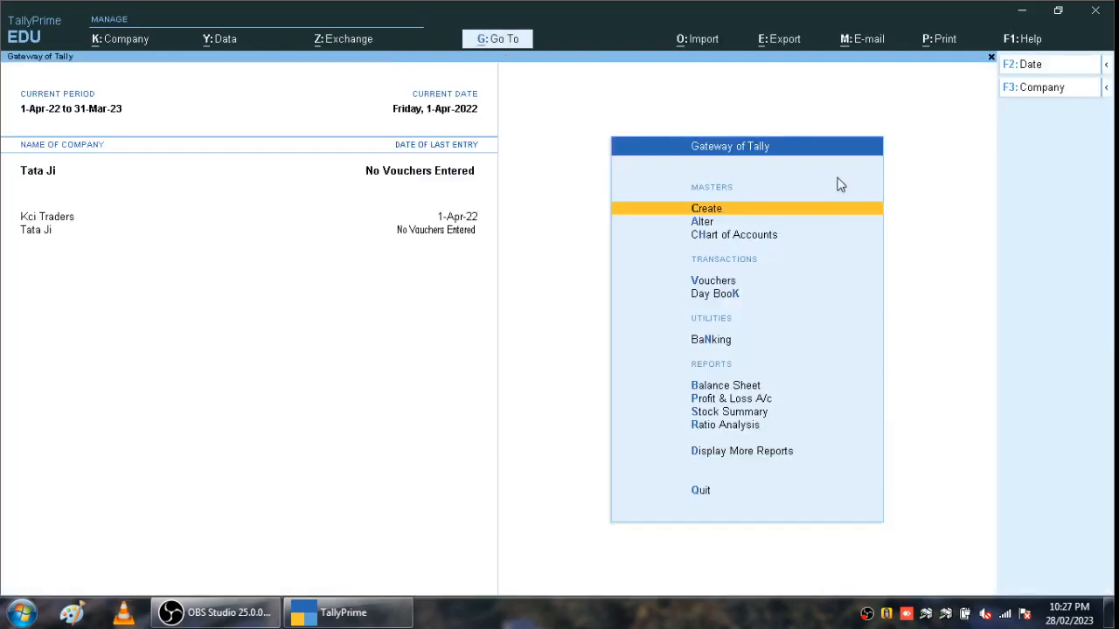
- Open voucher entry from Gateway of Tally and switch it to a Purchase voucher with F9
{"action": "key", "text": "Down"}
{"action": "key", "text": "Down"}
{"action": "key", "text": "Down"}
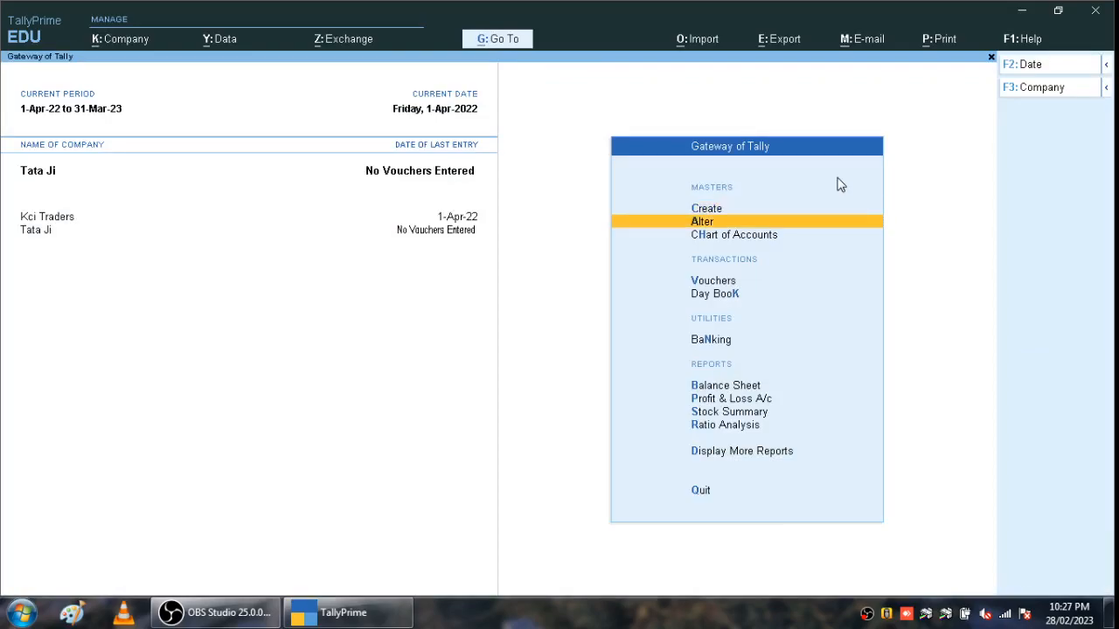
{"action": "key", "text": "Return"}
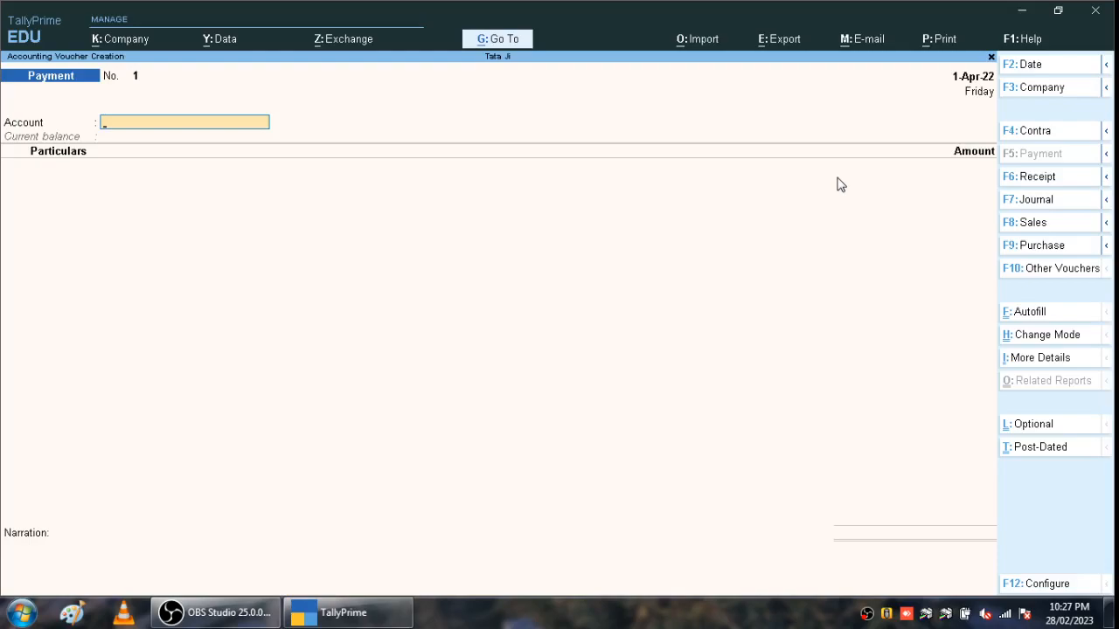
{"action": "key", "text": "F9"}
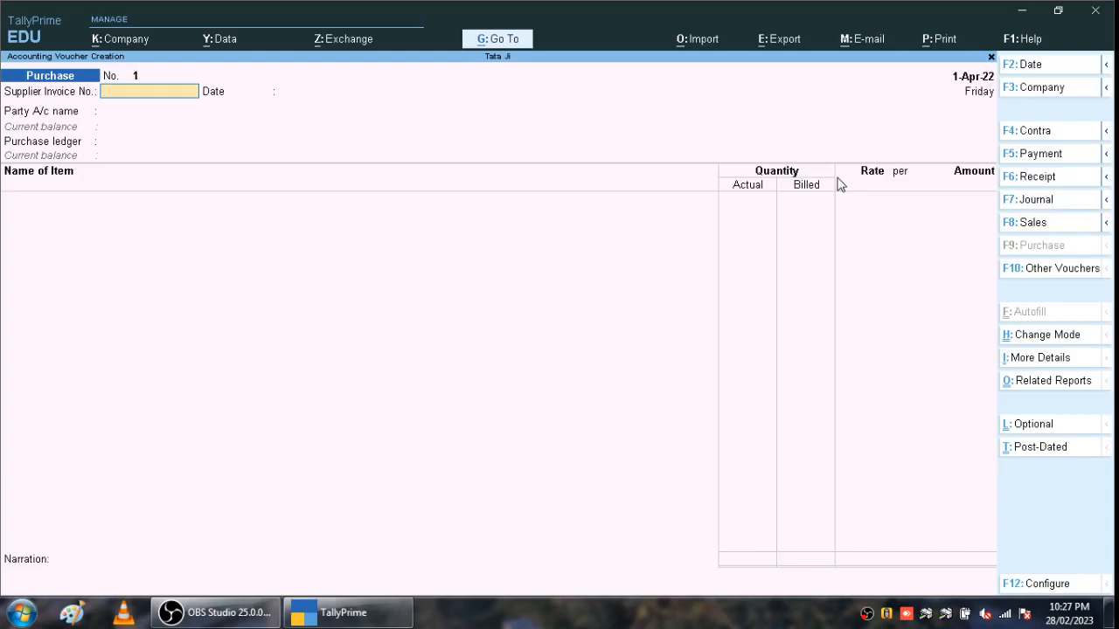
- Turn 'Use separate Actual and Billed Quantity columns in invoices' to No in company features and save
{"action": "key", "text": "F11"}
{"action": "key", "text": "Return"}
{"action": "key", "text": "Return"}
{"action": "key", "text": "Return"}
{"action": "key", "text": "Return"}
{"action": "key", "text": "Return"}
{"action": "key", "text": "Return"}
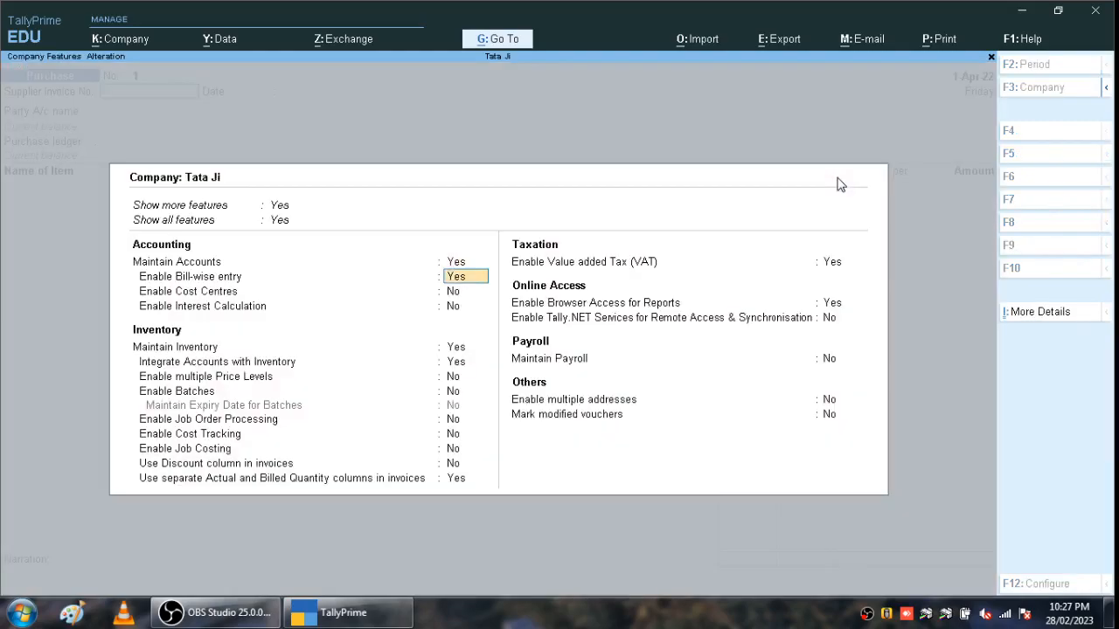
{"action": "key", "text": "Return"}
{"action": "key", "text": "Return"}
{"action": "key", "text": "Return"}
{"action": "key", "text": "Return"}
{"action": "key", "text": "Return"}
{"action": "key", "text": "Return"}
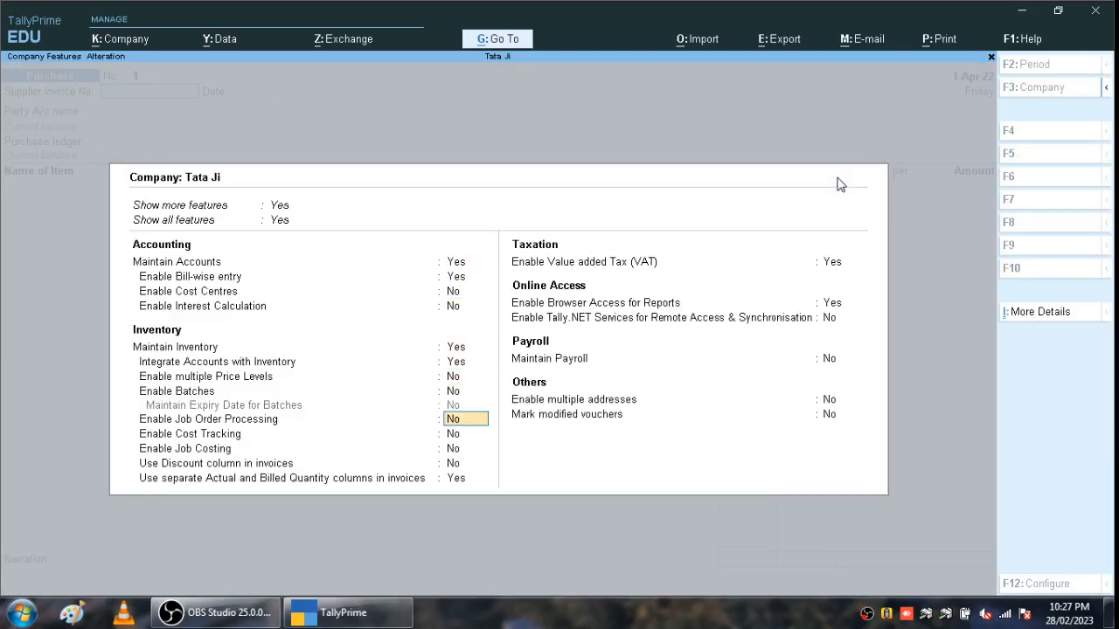
{"action": "type", "text": "n"}
{"action": "key", "text": "Return"}
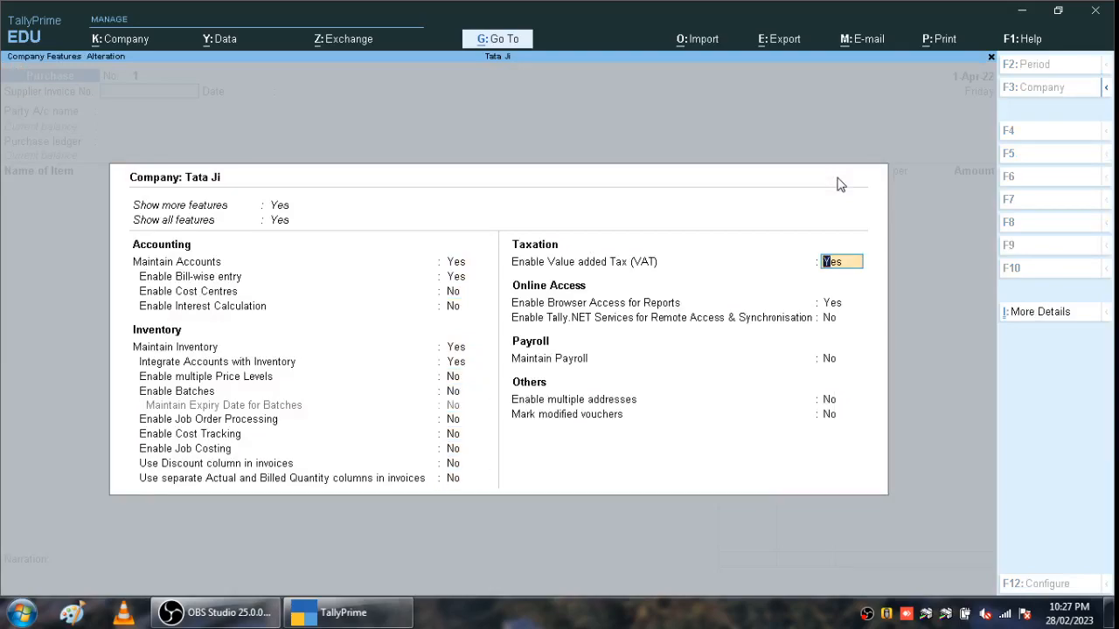
{"action": "key", "text": "ctrl+a"}
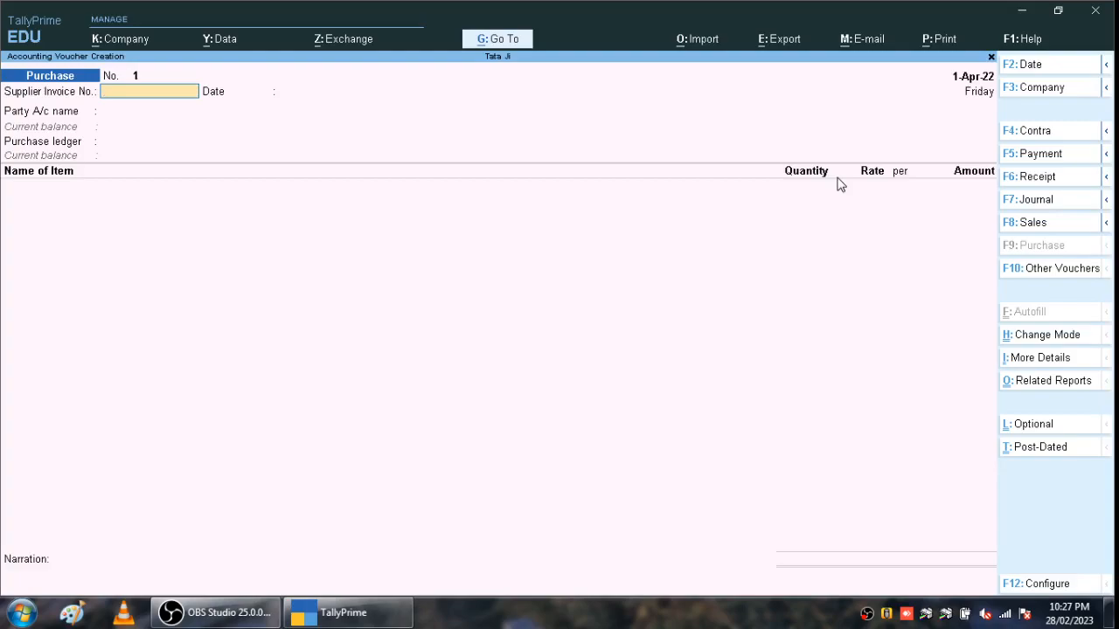
- Enter supplier invoice 2323 dated 1-Apr-22, choose the supplier party and accept its Al-Qassim party details
{"action": "type", "text": "2323"}
{"action": "key", "text": "Return"}
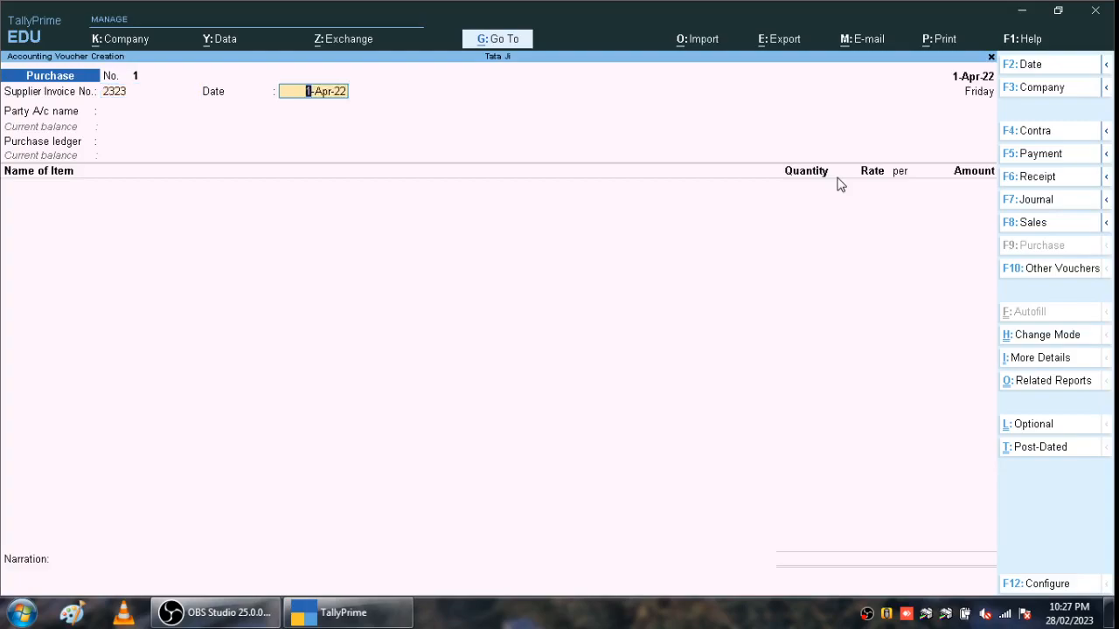
{"action": "key", "text": "Return"}
{"action": "key", "text": "Down"}
{"action": "key", "text": "Down"}
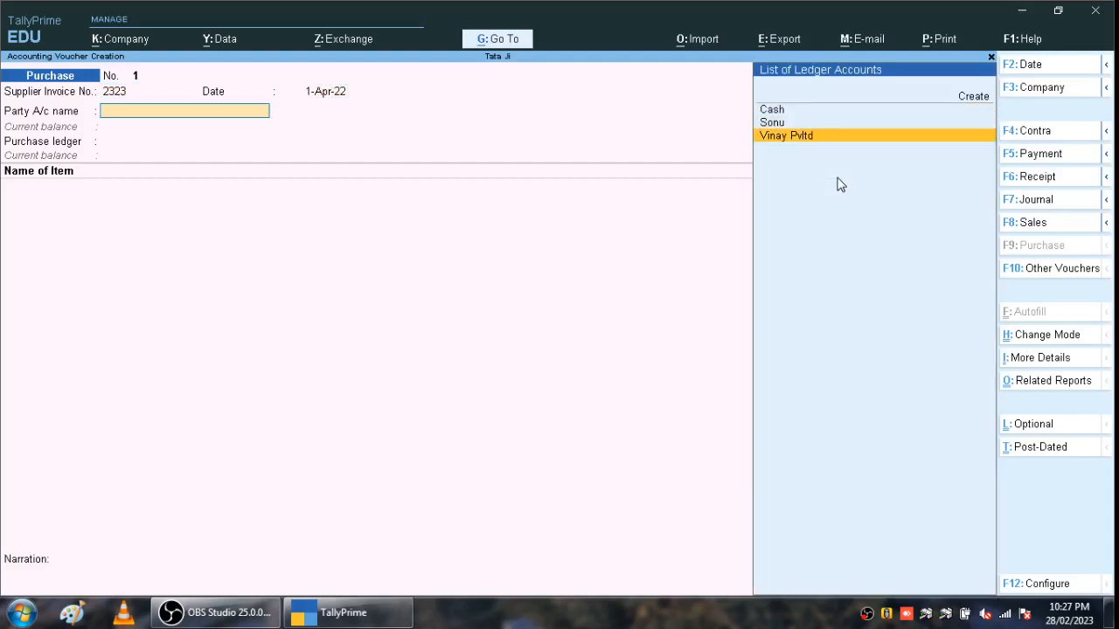
{"action": "key", "text": "Return"}
{"action": "key", "text": "Return"}
{"action": "key", "text": "Return"}
{"action": "key", "text": "Return"}
{"action": "key", "text": "Return"}
{"action": "key", "text": "Return"}
{"action": "key", "text": "Return"}
{"action": "key", "text": "Return"}
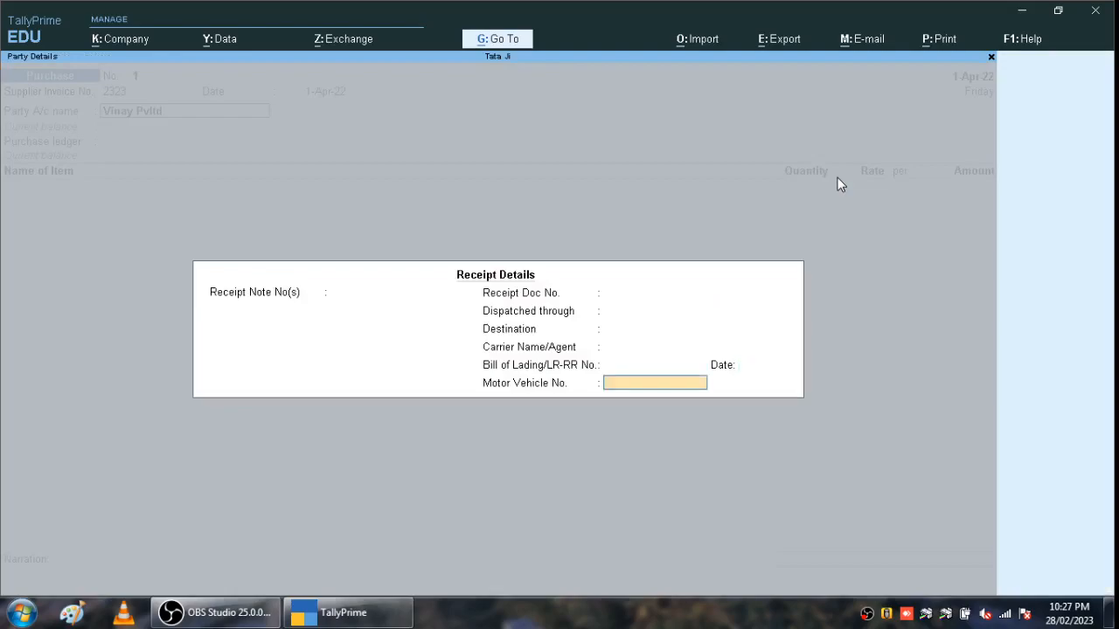
{"action": "key", "text": "Return"}
{"action": "key", "text": "Return"}
{"action": "key", "text": "Return"}
{"action": "key", "text": "Return"}
{"action": "key", "text": "Return"}
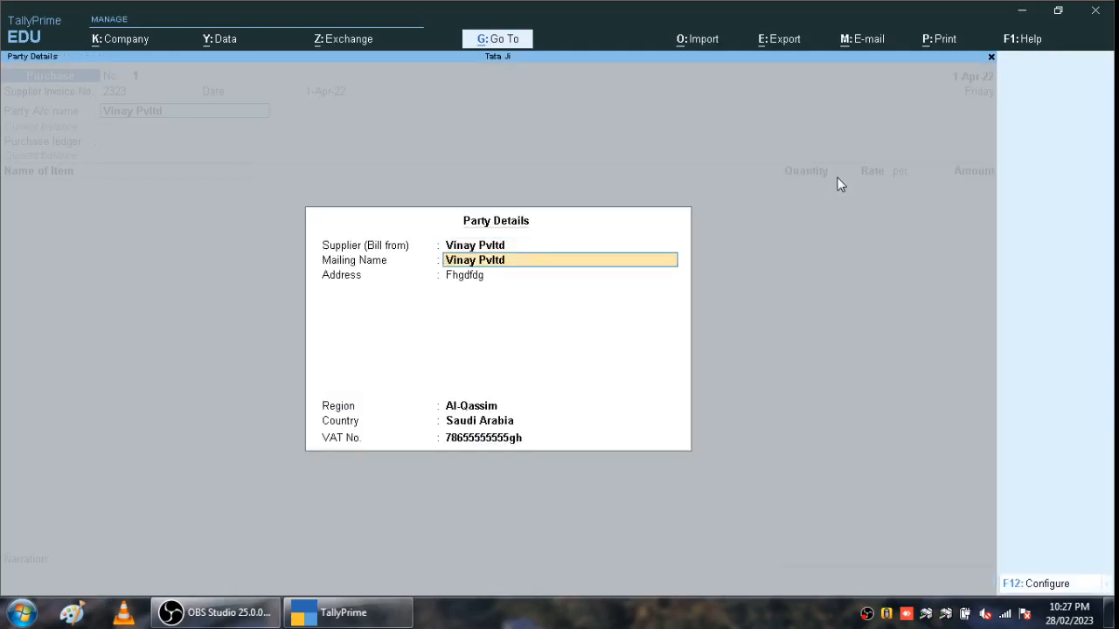
{"action": "key", "text": "Return"}
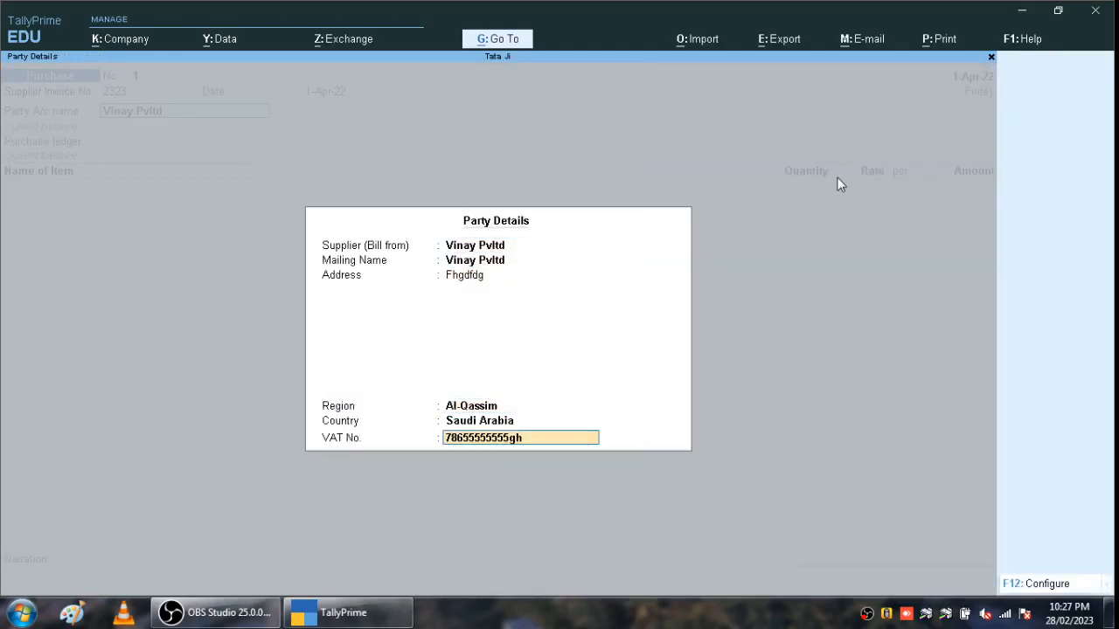
{"action": "key", "text": "Return"}
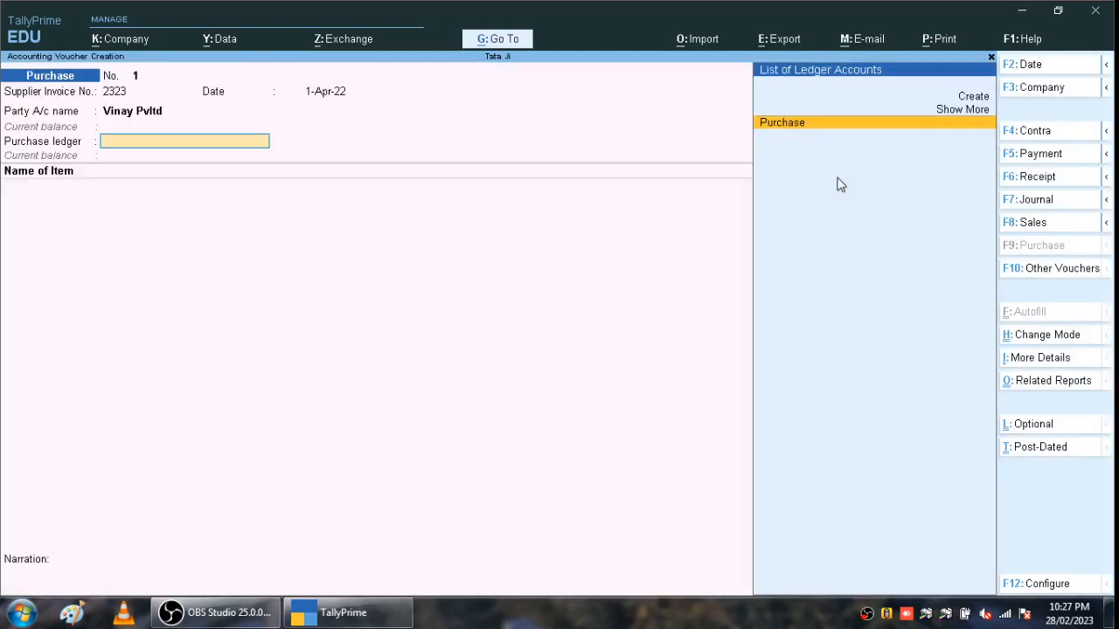
{"action": "key", "text": "Return"}
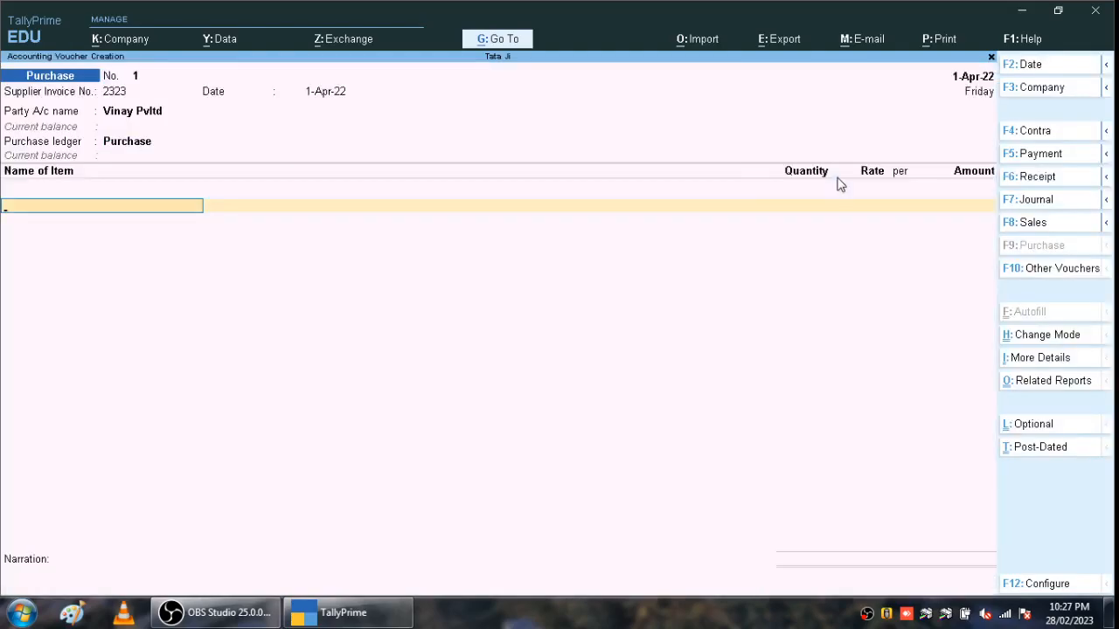
- Add Mouse to the purchase voucher as 50 pcs at rate 300
{"action": "type", "text": "M"}
{"action": "key", "text": "Down"}
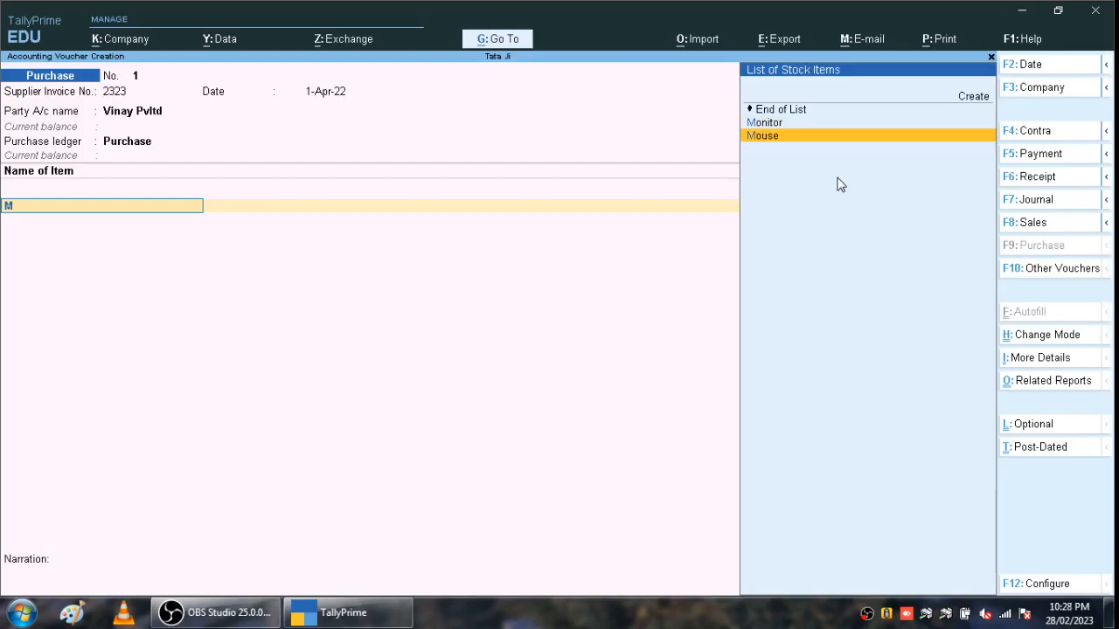
{"action": "key", "text": "Return"}
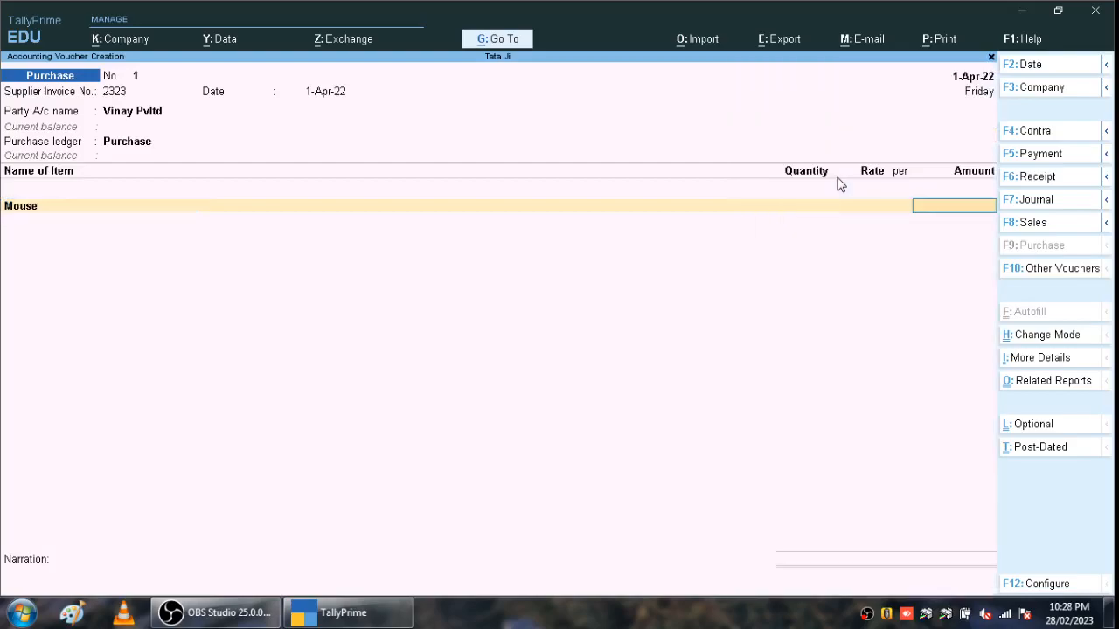
{"action": "key", "text": "BackSpace"}
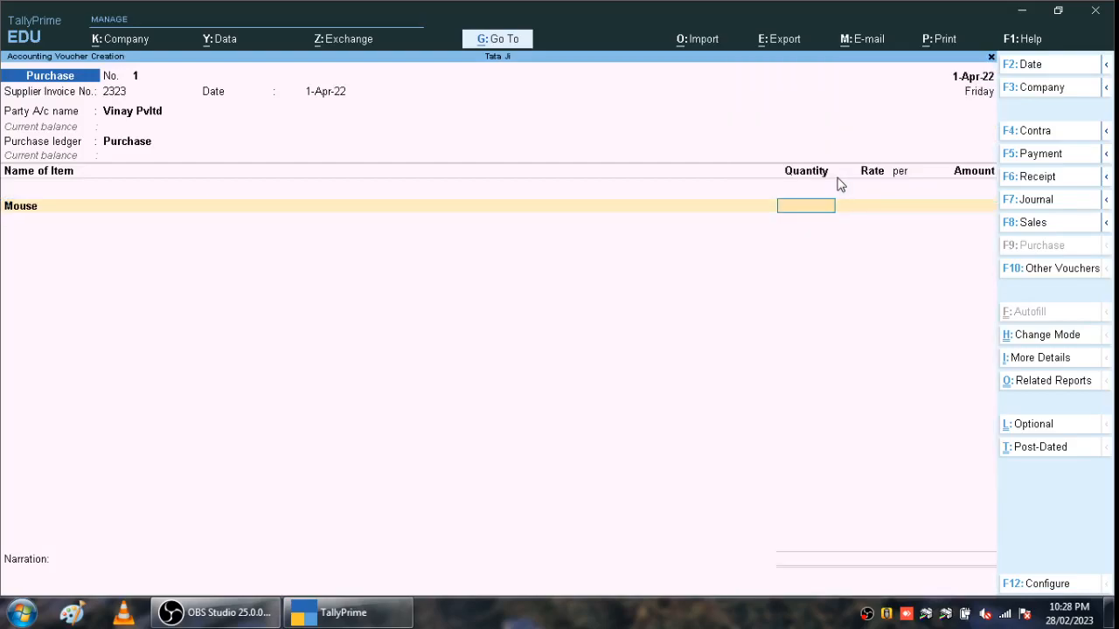
{"action": "type", "text": "50"}
{"action": "key", "text": "Return"}
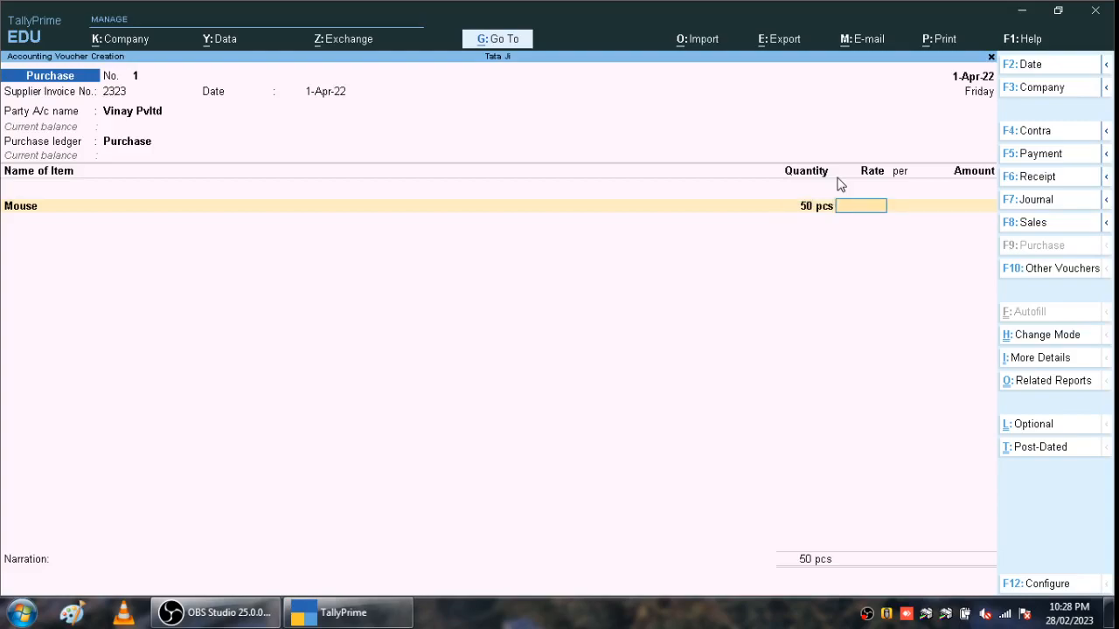
{"action": "type", "text": "300"}
{"action": "key", "text": "Return"}
{"action": "key", "text": "Return"}
{"action": "key", "text": "Return"}
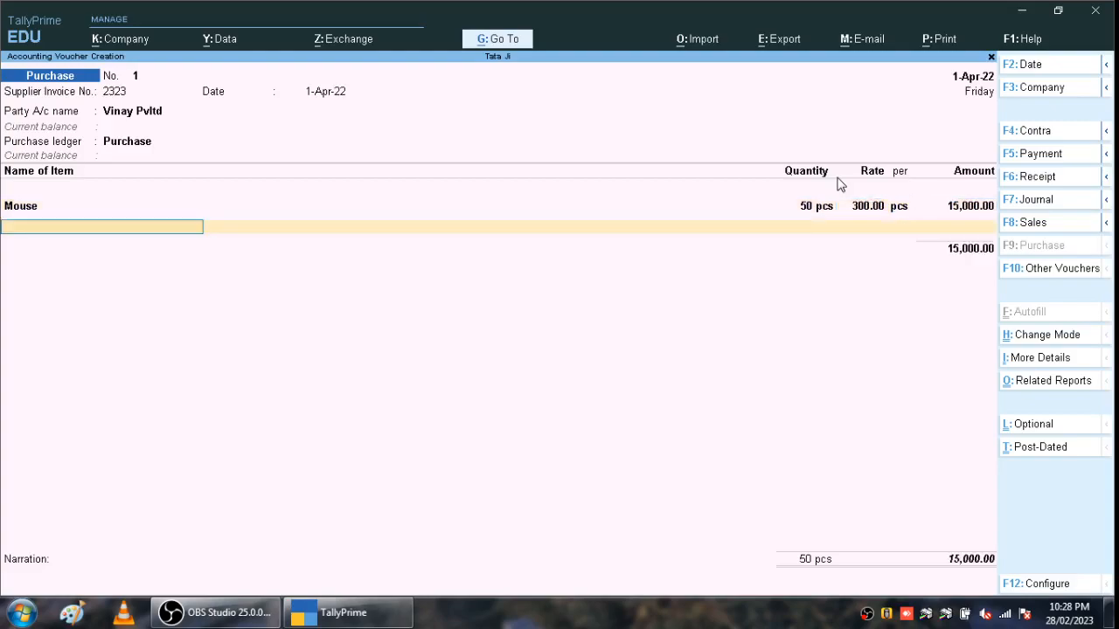
- Add Keyboard as 20 pcs at rate 500
{"action": "type", "text": "K"}
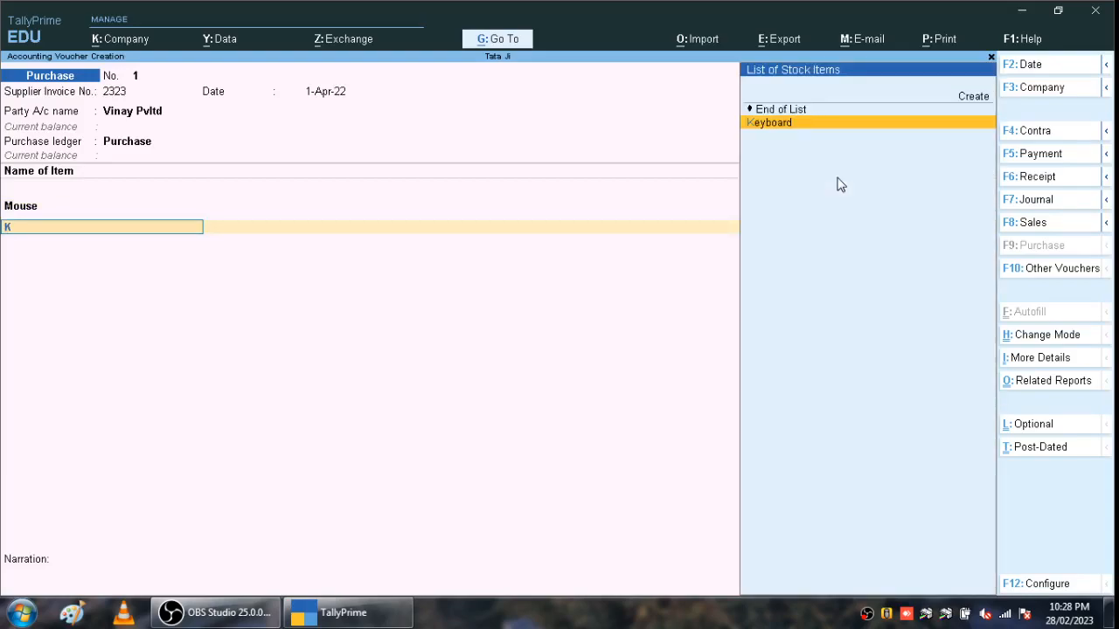
{"action": "key", "text": "Return"}
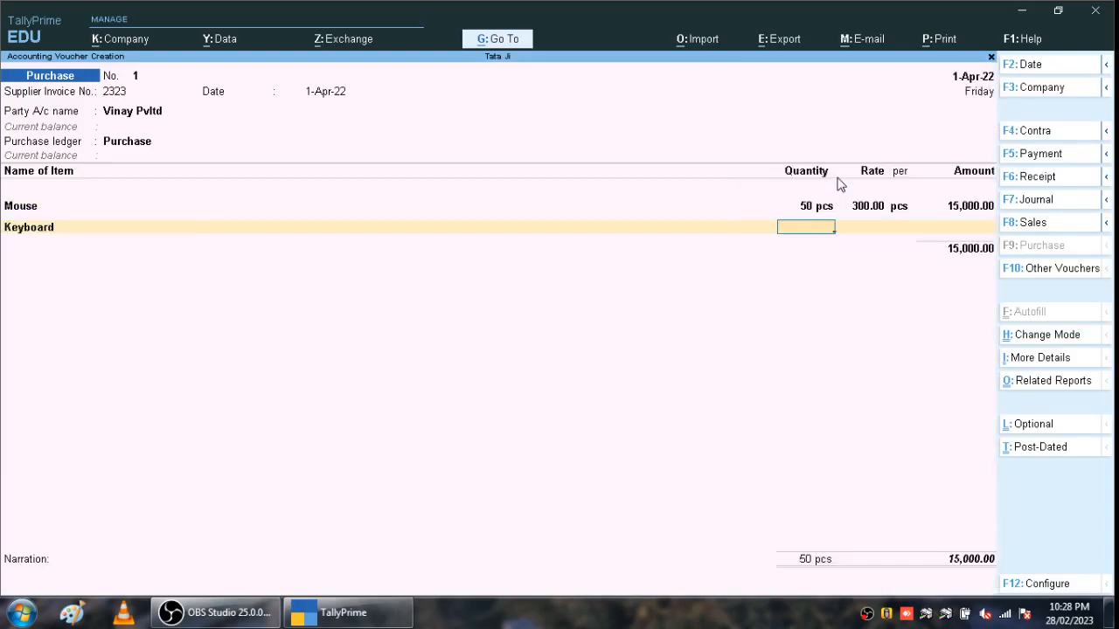
{"action": "type", "text": "20"}
{"action": "key", "text": "Return"}
{"action": "type", "text": "50"}
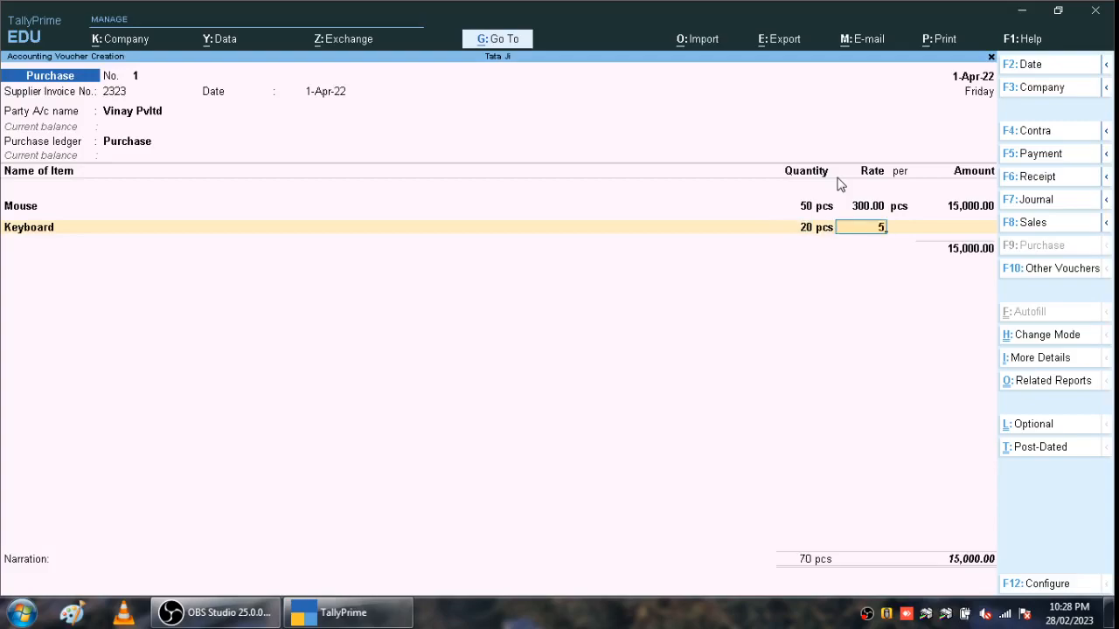
{"action": "key", "text": "BackSpace"}
{"action": "type", "text": "00"}
{"action": "key", "text": "Return"}
{"action": "key", "text": "Return"}
{"action": "key", "text": "Return"}
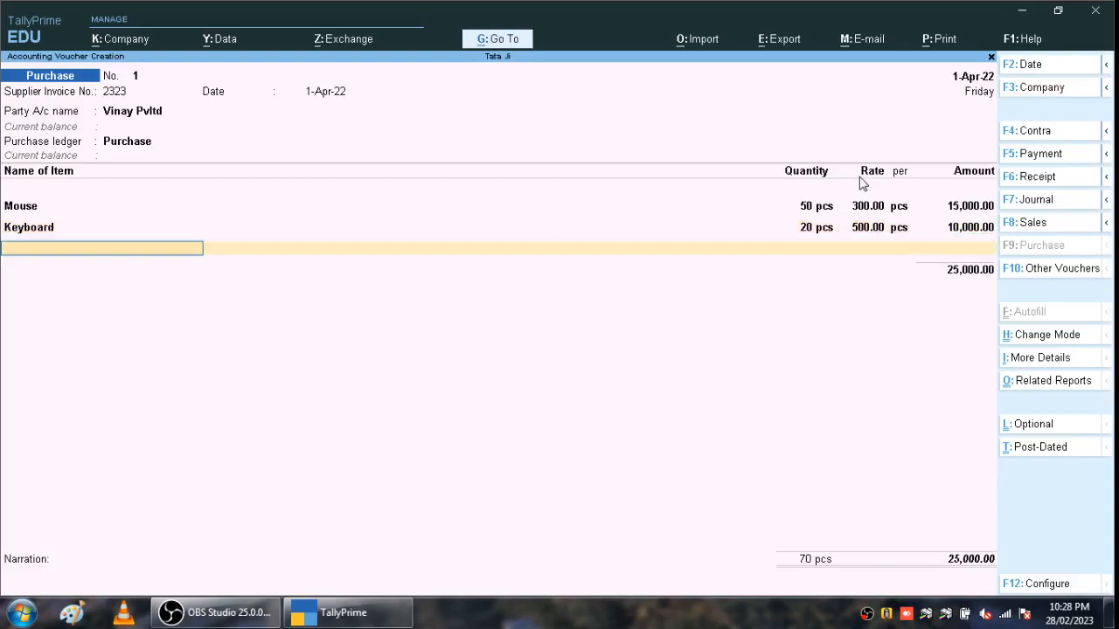
- Close the item list and add an Input Vat @5% ledger line of 1,250.00
{"action": "type", "text": "M"}
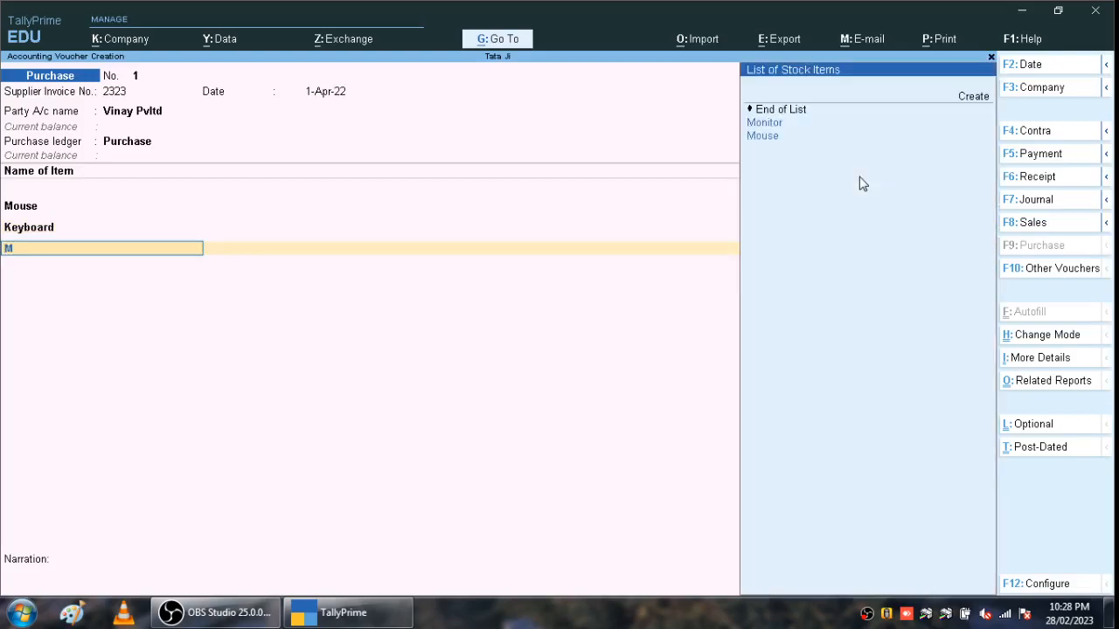
{"action": "key", "text": "BackSpace"}
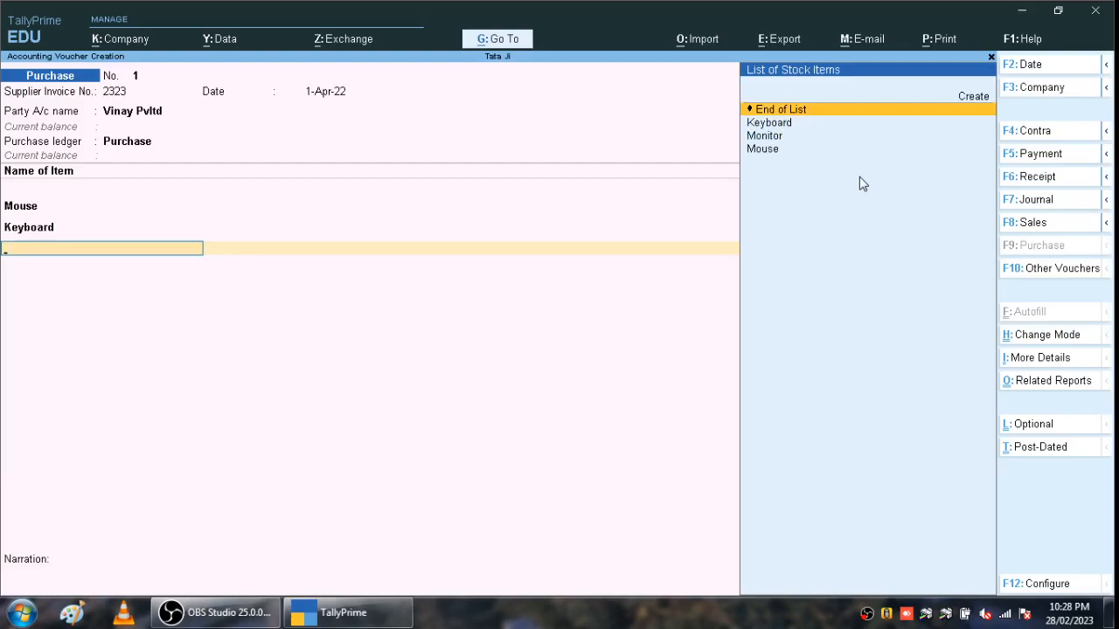
{"action": "key", "text": "Return"}
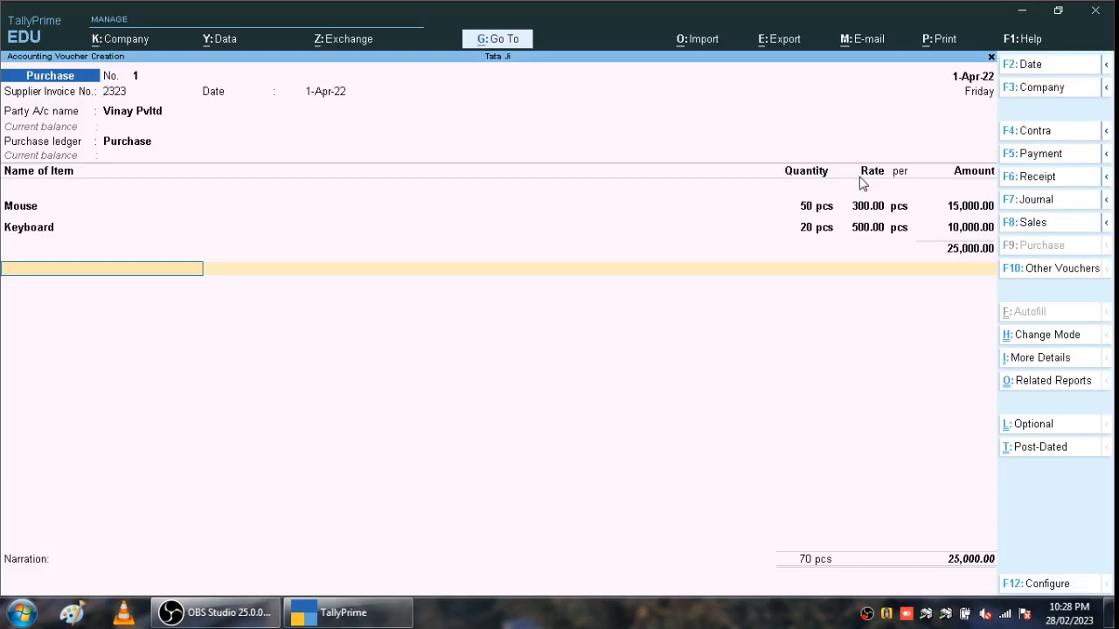
{"action": "type", "text": "I"}
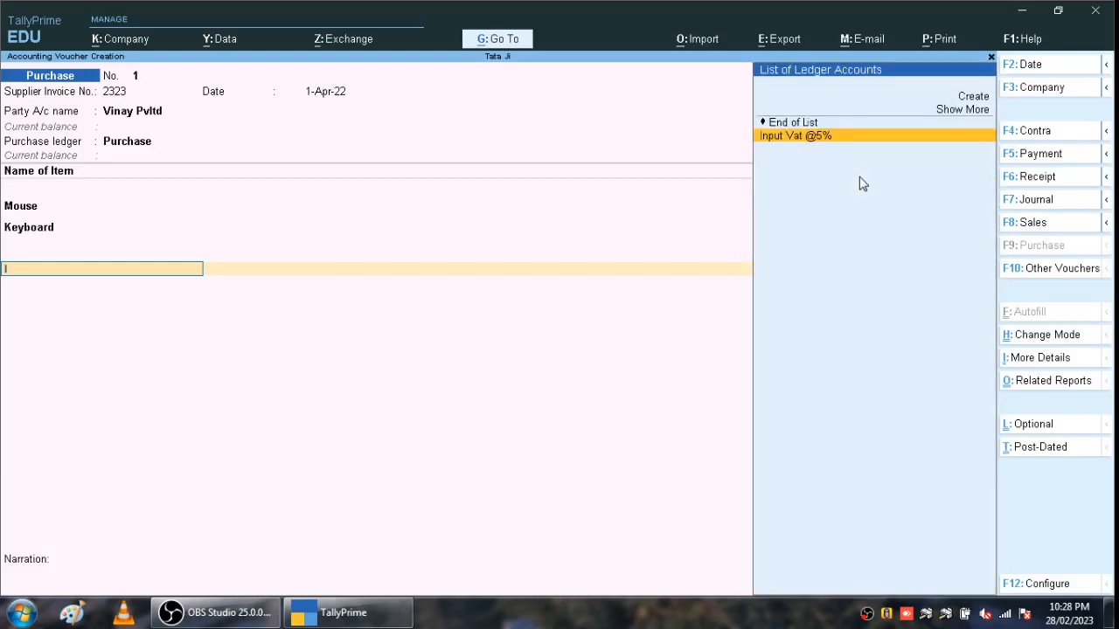
{"action": "key", "text": "Return"}
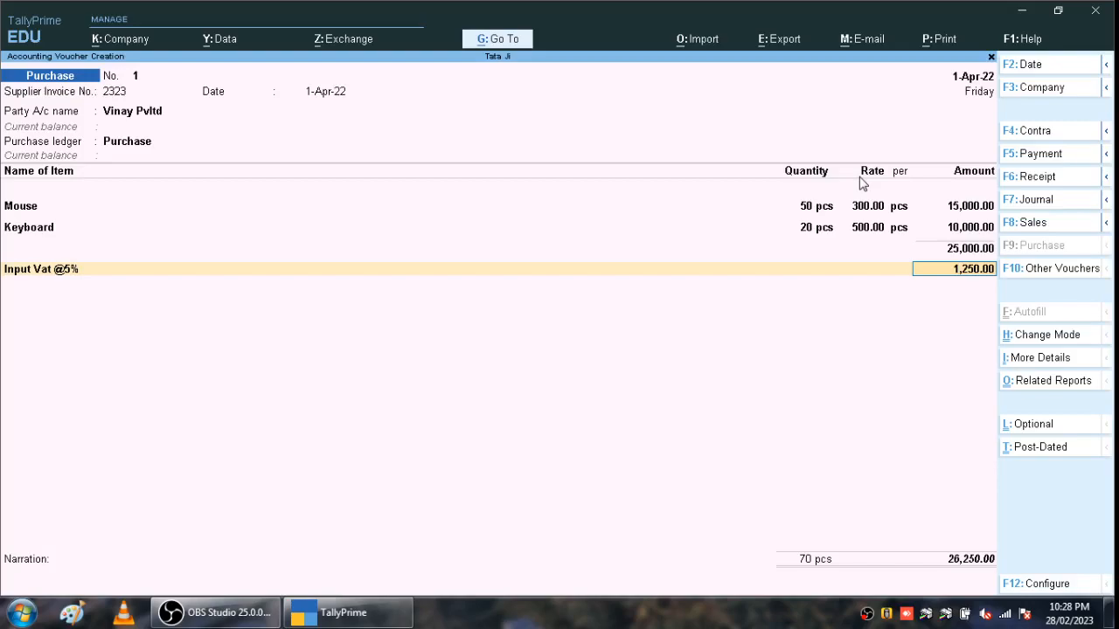
- Move back up to the Keyboard row and insert a new item line beneath it
{"action": "key", "text": "BackSpace"}
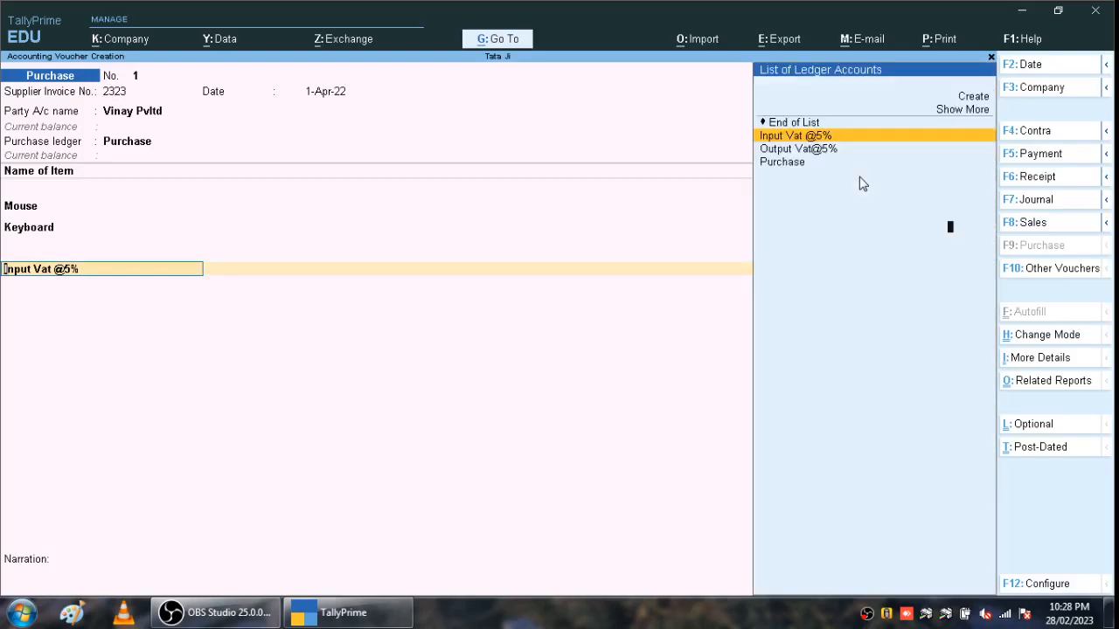
{"action": "key", "text": "BackSpace"}
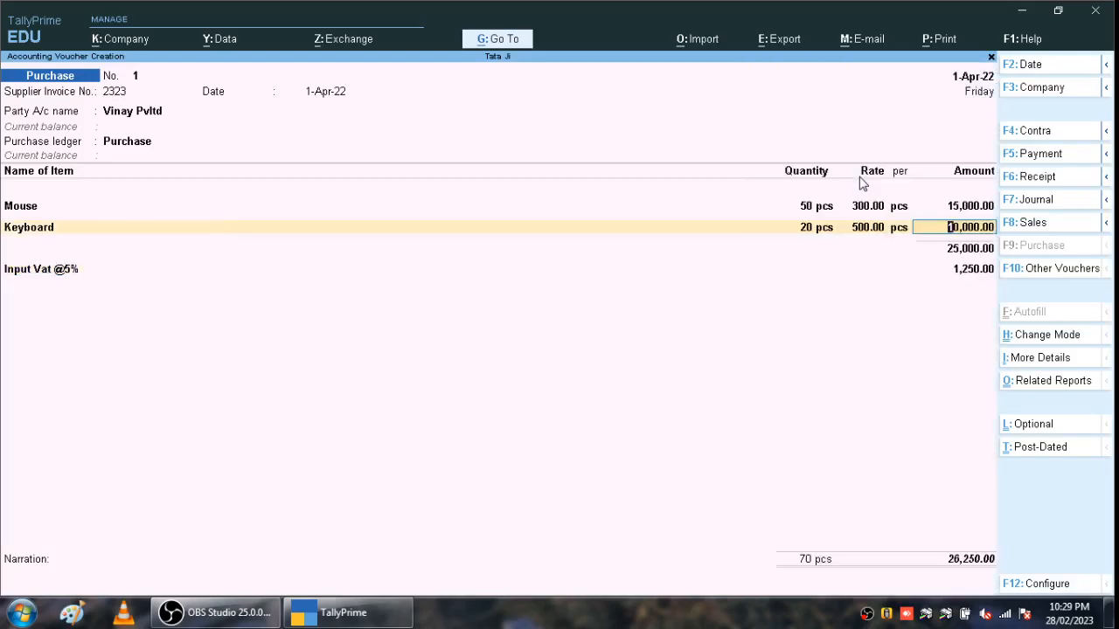
{"action": "key", "text": "Return"}
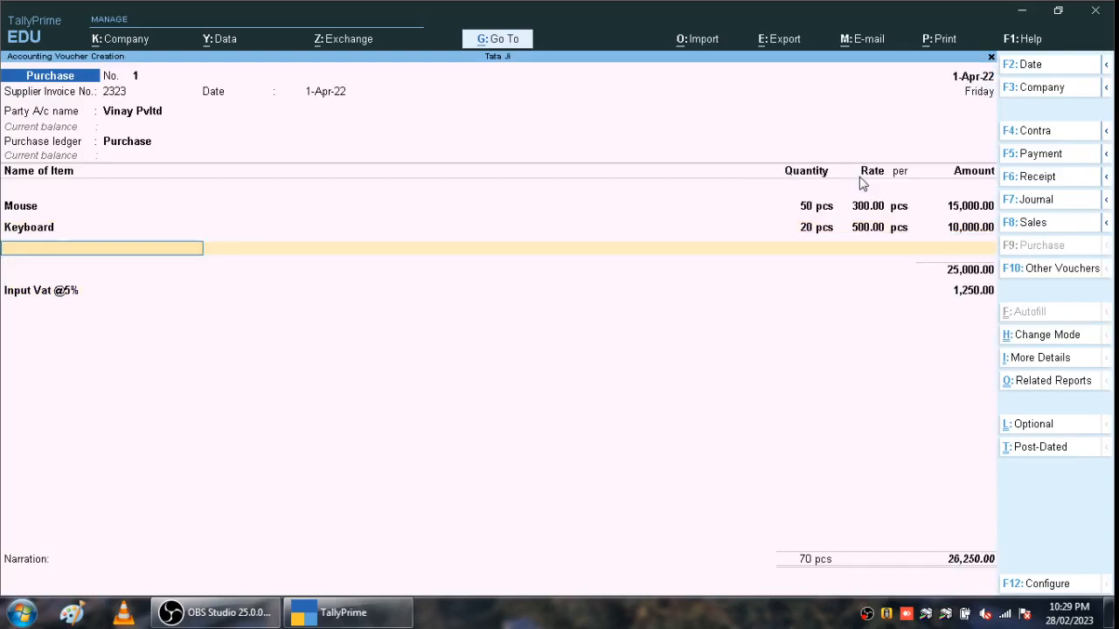
- Enter Monitor as 10 pcs at 5,000.00, making a 50,000.00 line amount
{"action": "type", "text": "M"}
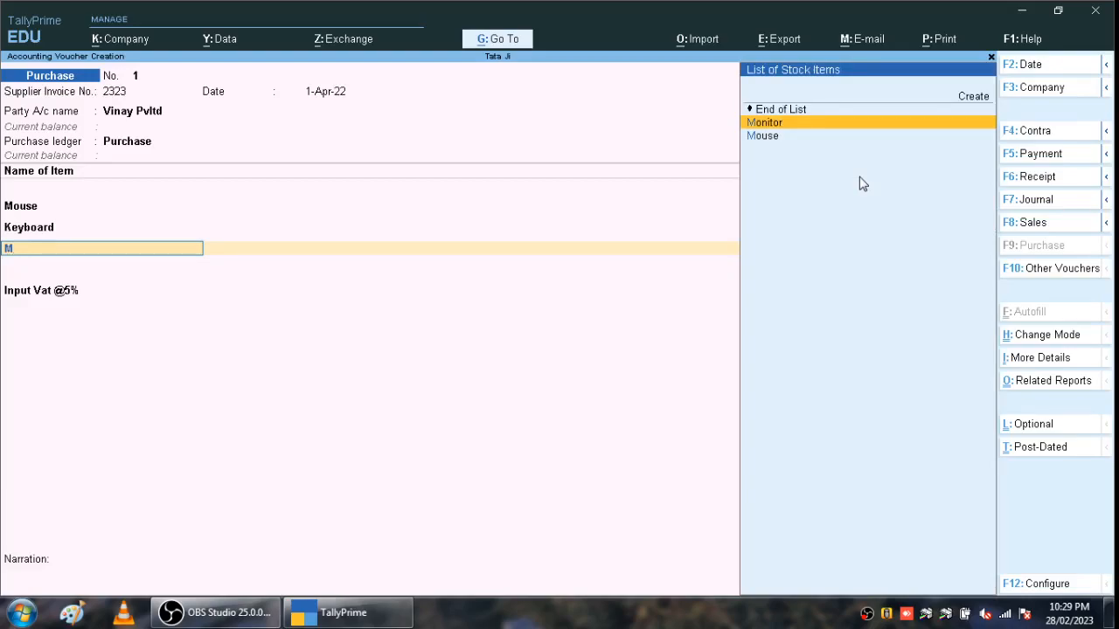
{"action": "key", "text": "Return"}
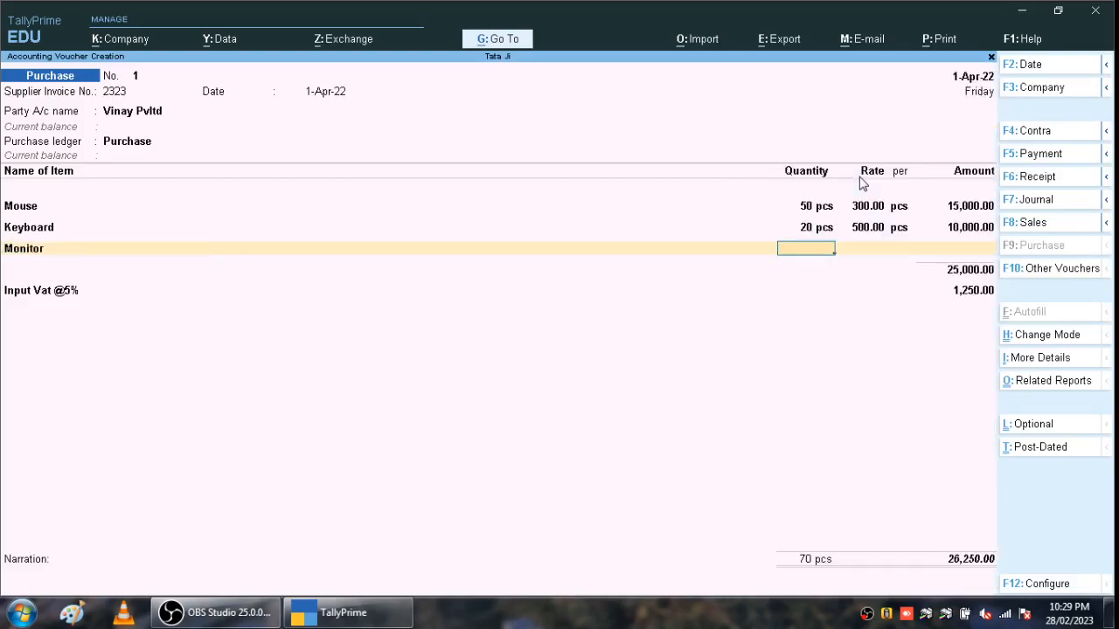
{"action": "type", "text": "10"}
{"action": "key", "text": "Return"}
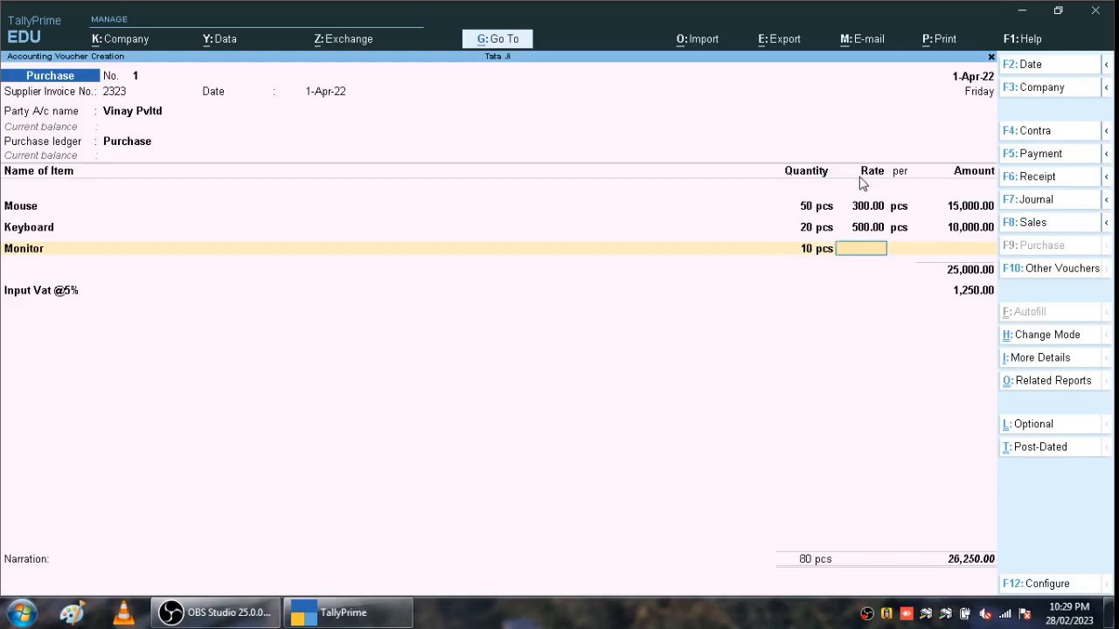
{"action": "type", "text": "5000"}
{"action": "key", "text": "Return"}
{"action": "key", "text": "Return"}
{"action": "key", "text": "Return"}
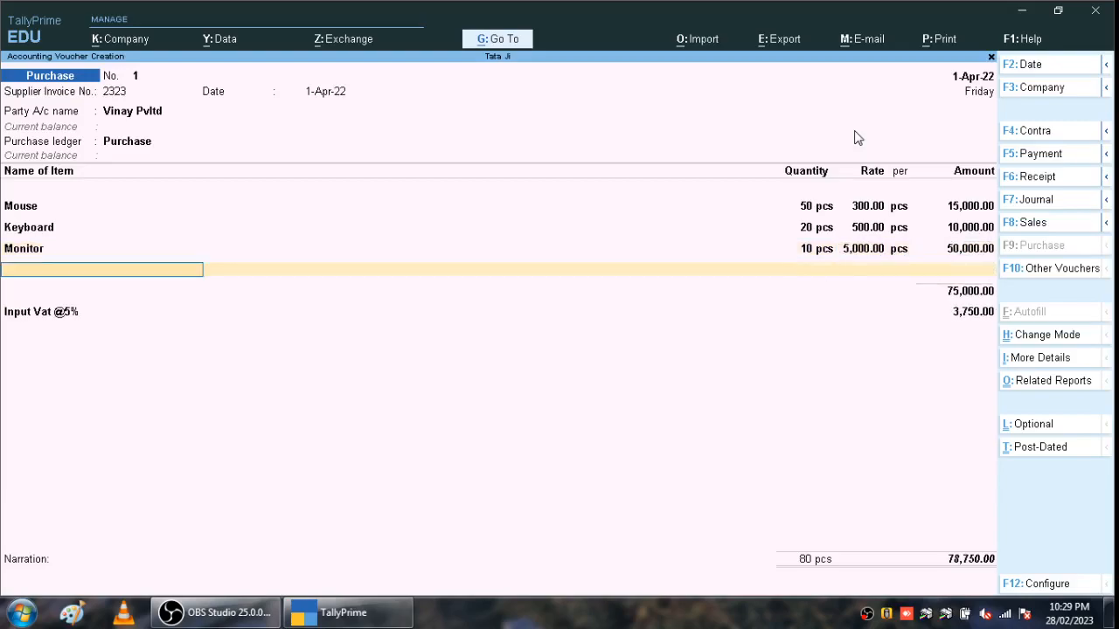
{"action": "key", "text": "Return"}
{"action": "key", "text": "Return"}
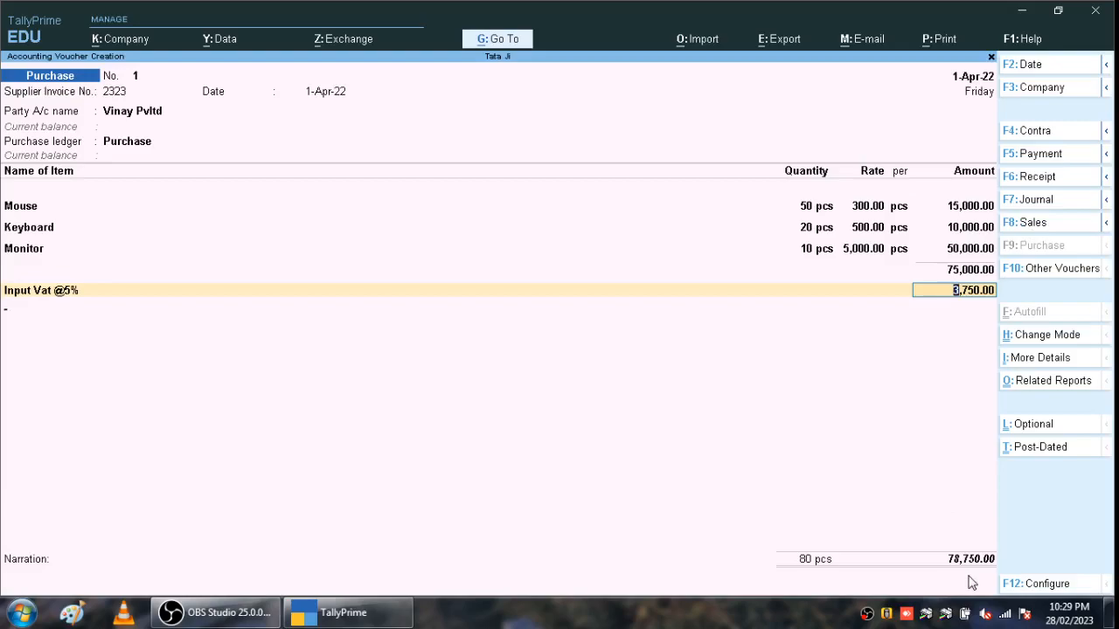
- Accept the 3,750.00 VAT, save voucher No. 1, then reopen it and call up Print with Alt+P
{"action": "key", "text": "Return"}
{"action": "key", "text": "Return"}
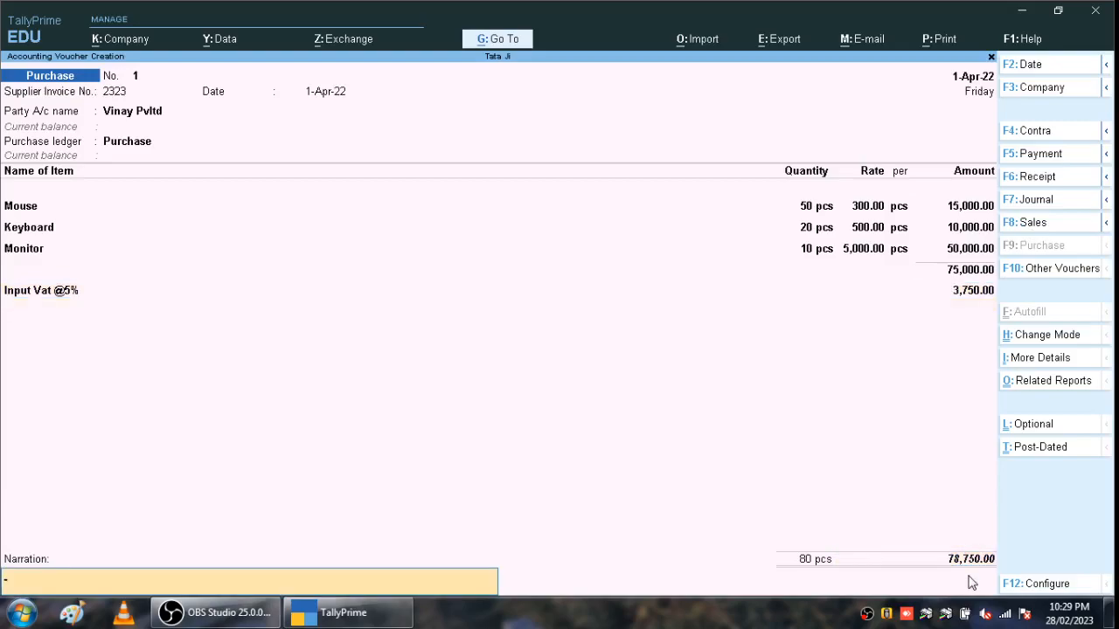
{"action": "key", "text": "Return"}
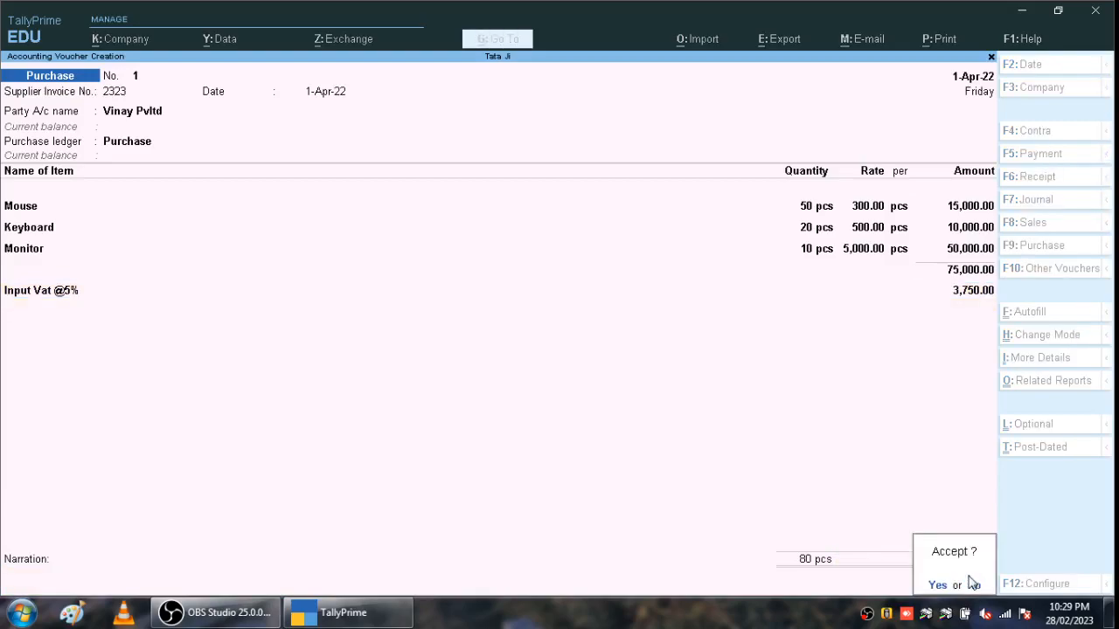
{"action": "key", "text": "Return"}
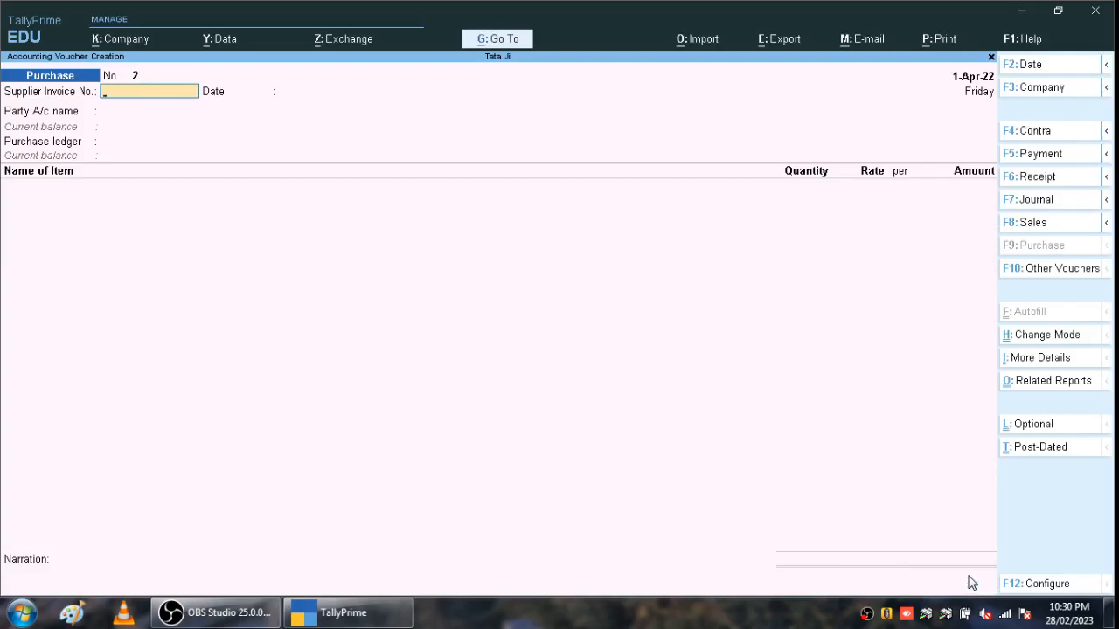
{"action": "key", "text": "Page_Up"}
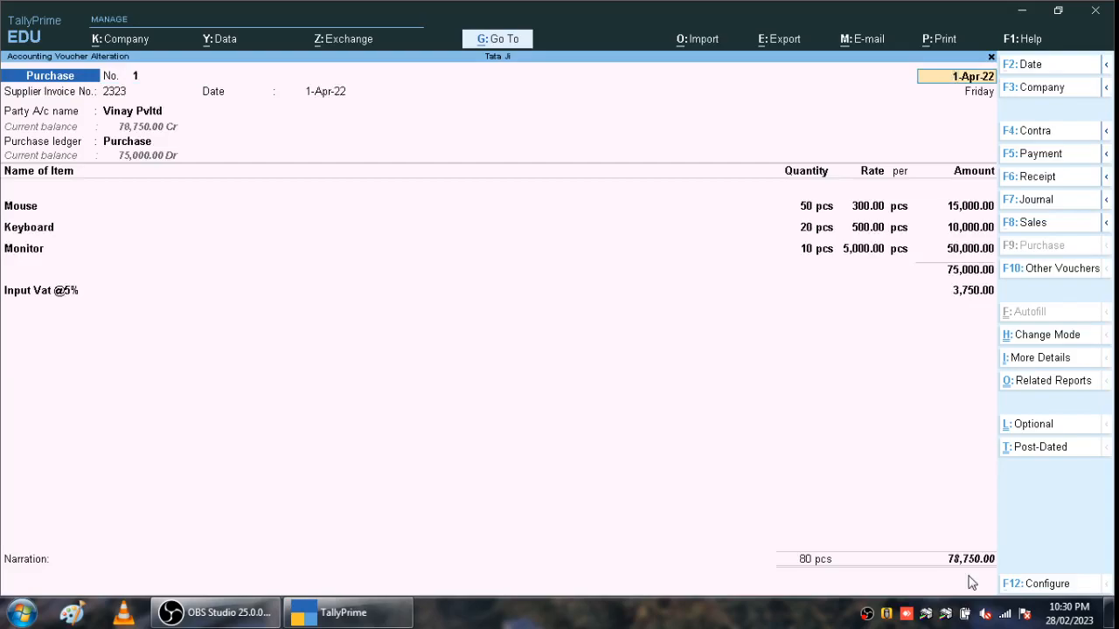
{"action": "key", "text": "alt+p"}
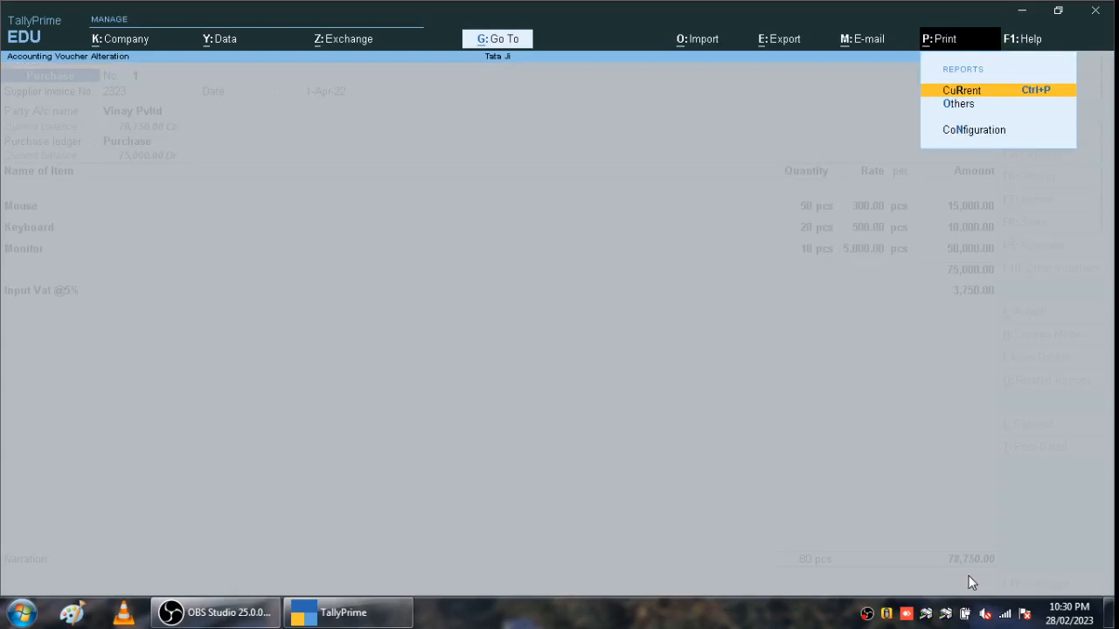
- Preview the current purchase invoice totalling 78,750.00 at full width, then close the preview
{"action": "key", "text": "Return"}
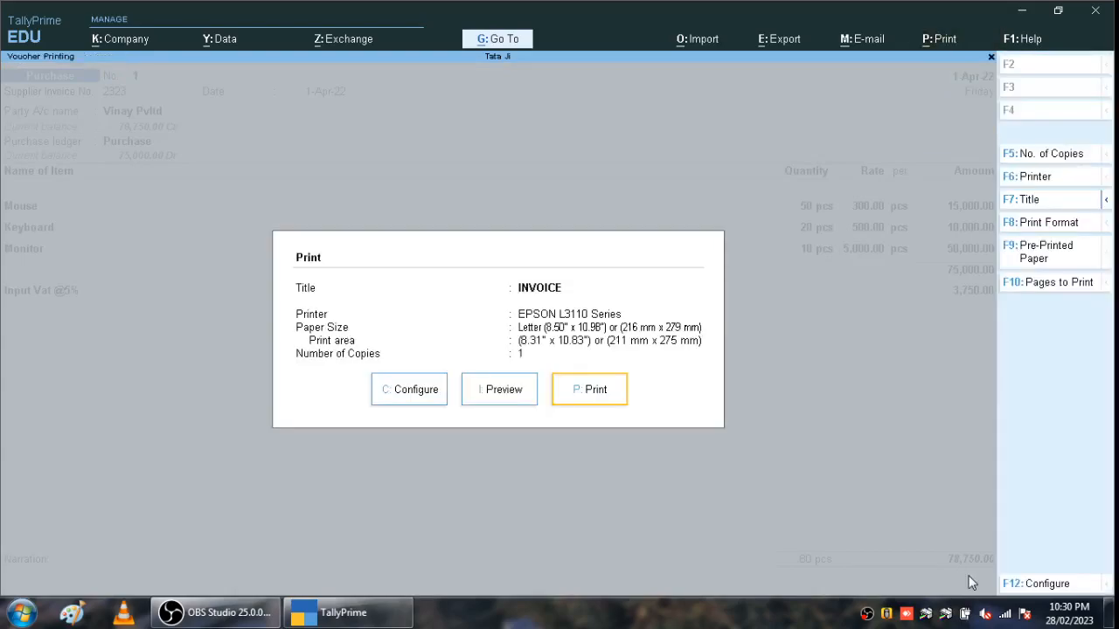
{"action": "key", "text": "i"}
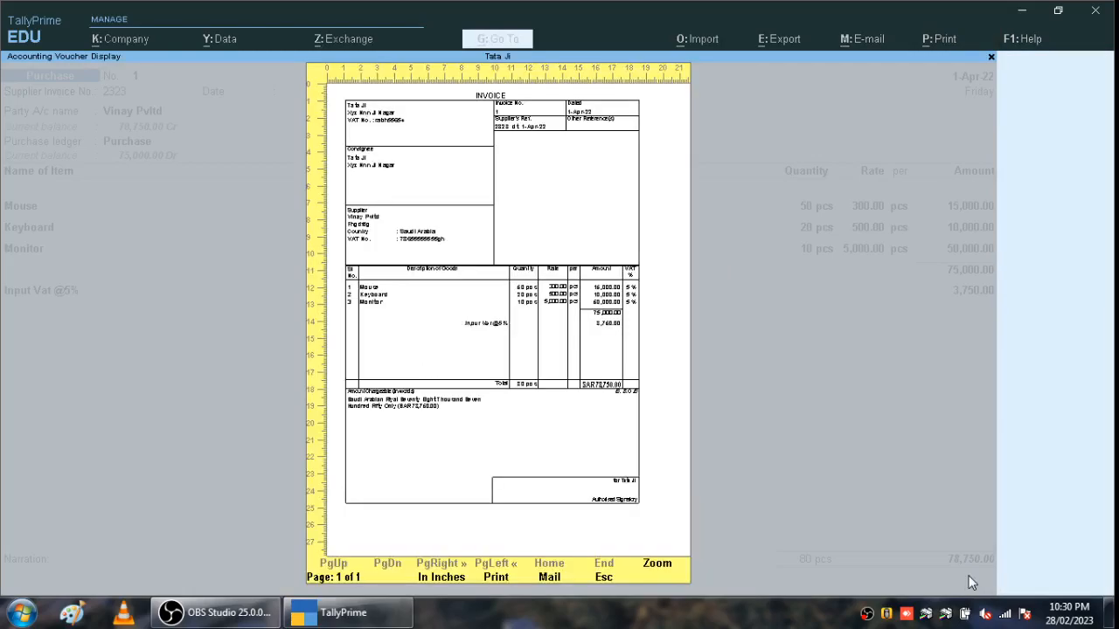
{"action": "left_click", "coordinate": [658, 570]}
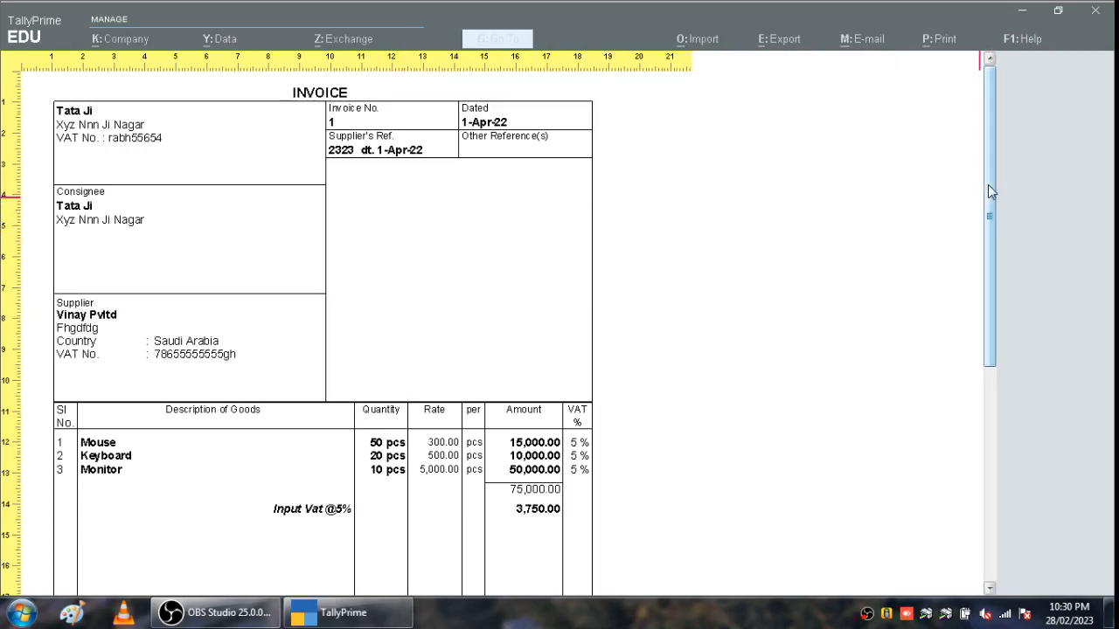
{"action": "scroll", "coordinate": [989, 191], "scroll_direction": "down", "scroll_amount": 1}
{"action": "left_click_drag", "start_coordinate": [990, 190], "coordinate": [997, 111]}
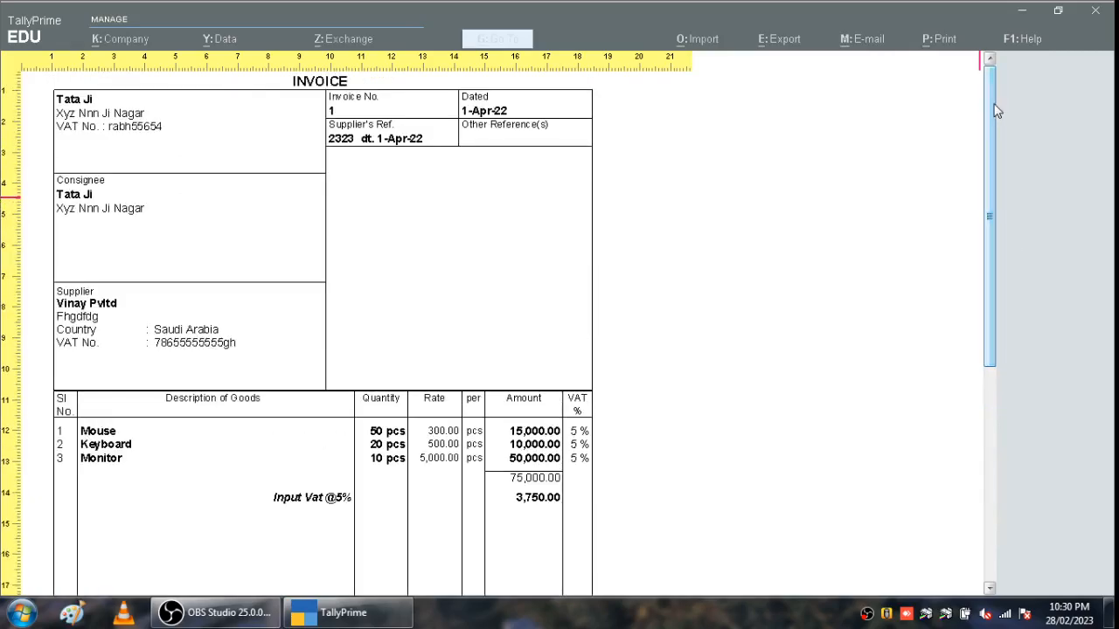
{"action": "left_click", "coordinate": [1098, 16]}
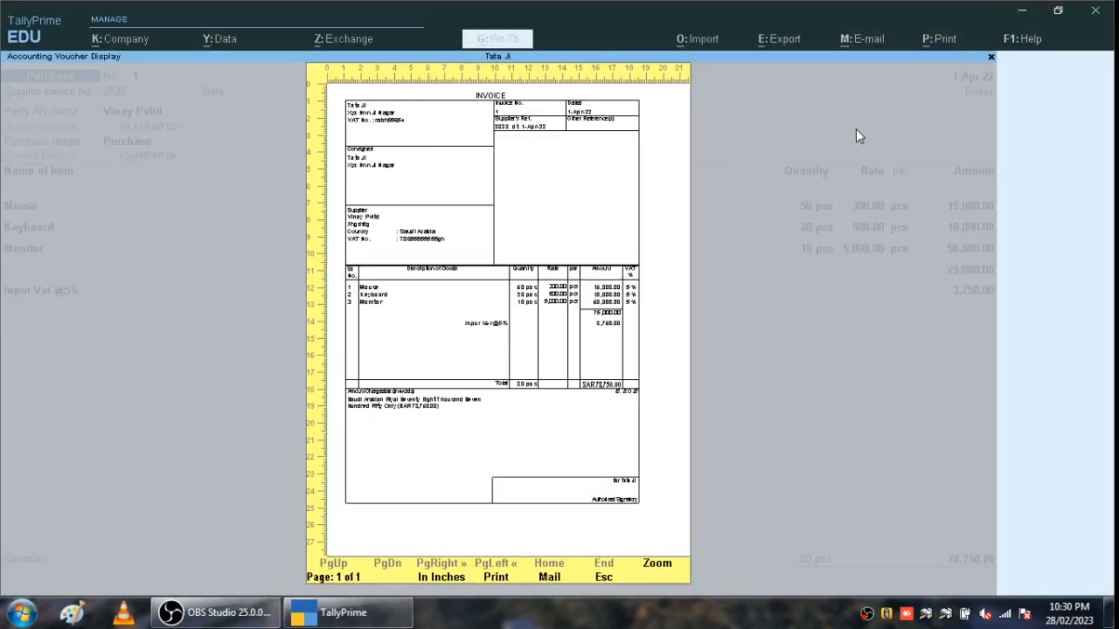
{"action": "key", "text": "Escape"}
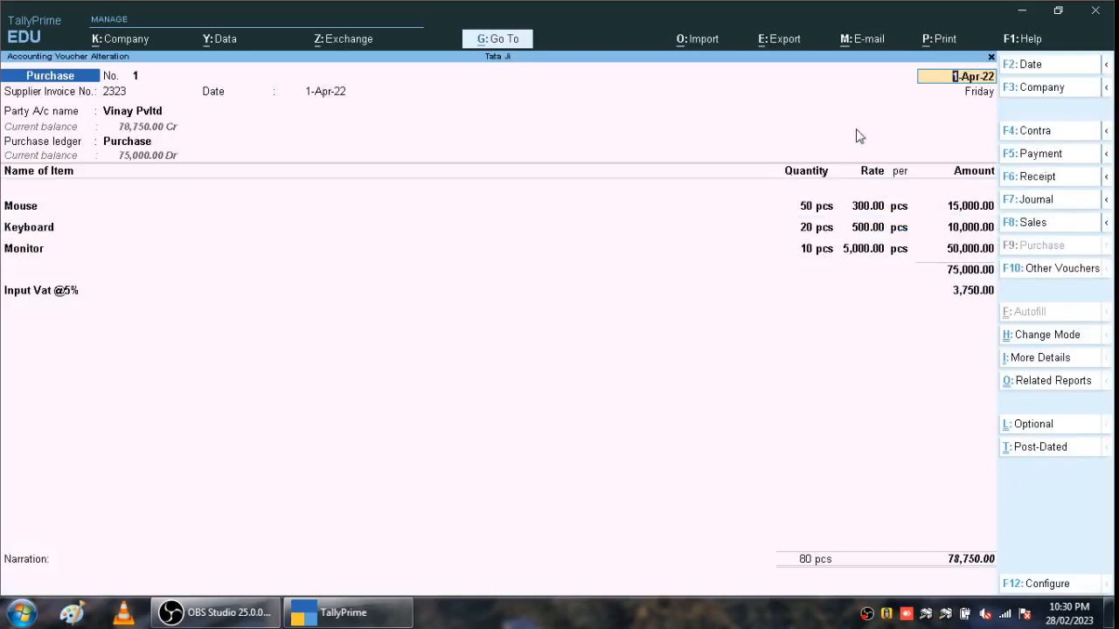
- Quit the purchase voucher and start a sales voucher for the individual customer, country Saudi Arabia, with no VAT number
{"action": "key", "text": "Escape"}
{"action": "key", "text": "Escape"}
{"action": "key", "text": "y"}
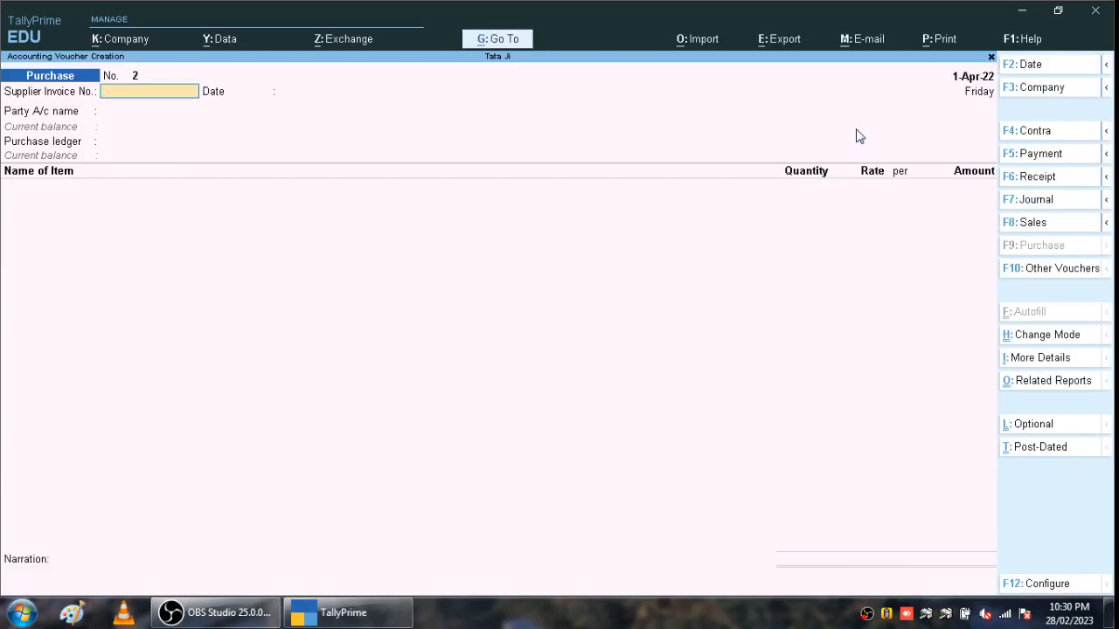
{"action": "key", "text": "F8"}
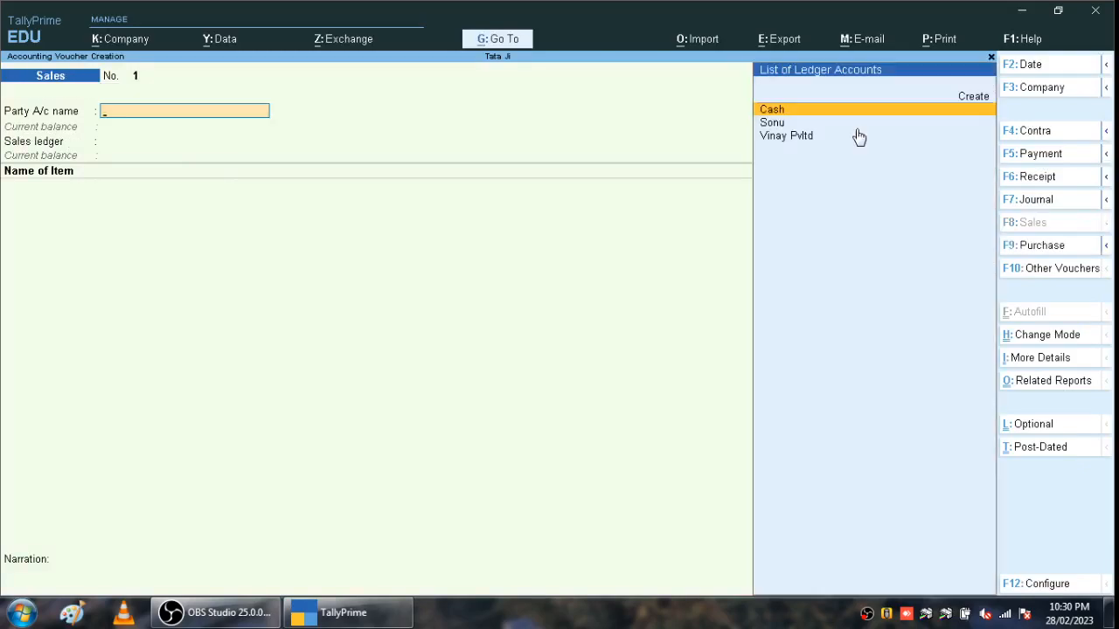
{"action": "key", "text": "Down"}
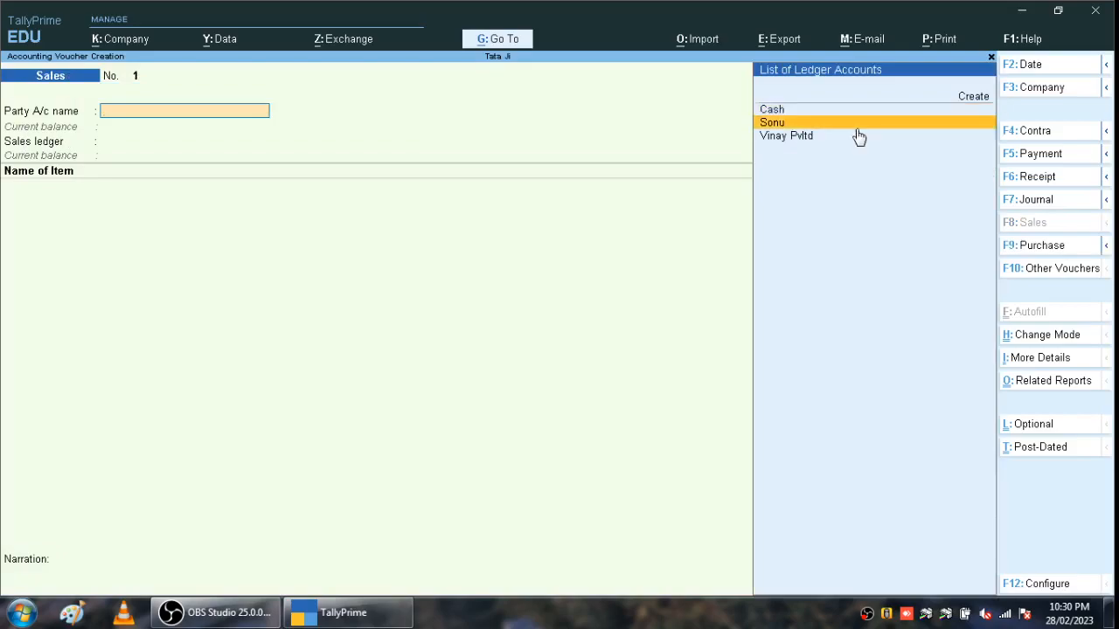
{"action": "key", "text": "Return"}
{"action": "key", "text": "Return"}
{"action": "key", "text": "Return"}
{"action": "key", "text": "Return"}
{"action": "key", "text": "Return"}
{"action": "key", "text": "Return"}
{"action": "key", "text": "Return"}
{"action": "key", "text": "Return"}
{"action": "key", "text": "Return"}
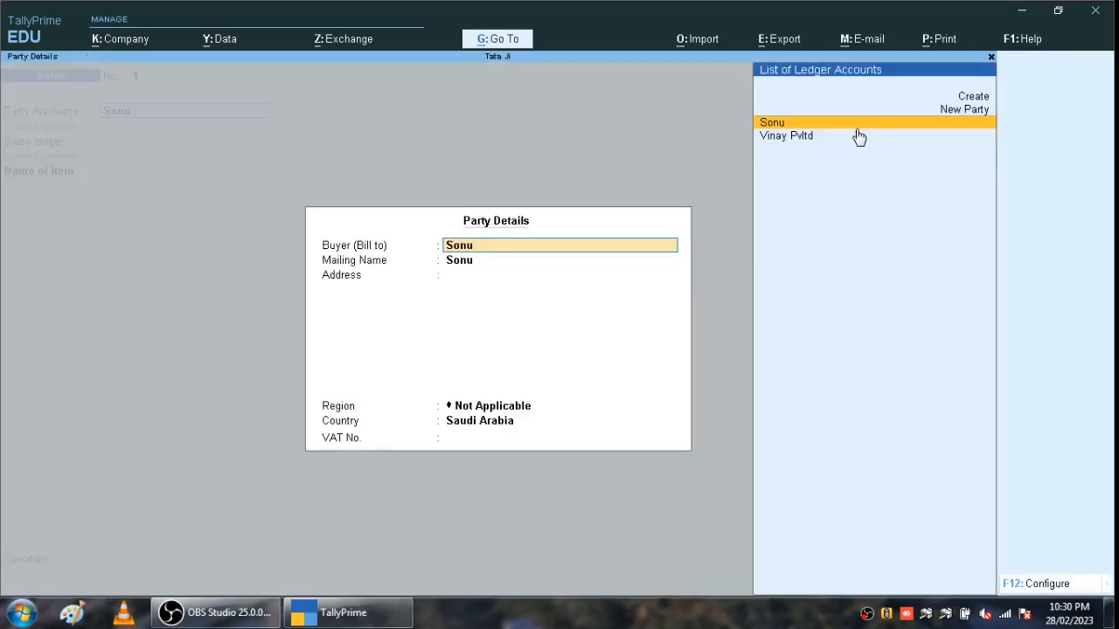
{"action": "key", "text": "Return"}
{"action": "key", "text": "Return"}
{"action": "key", "text": "Return"}
{"action": "key", "text": "Return"}
{"action": "key", "text": "Return"}
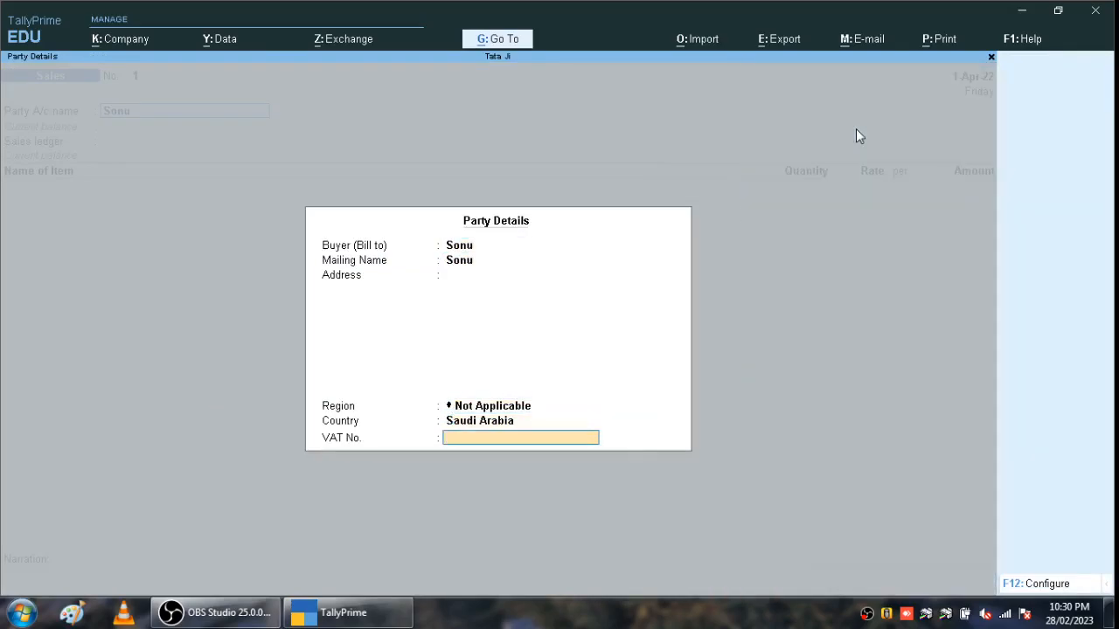
{"action": "key", "text": "Return"}
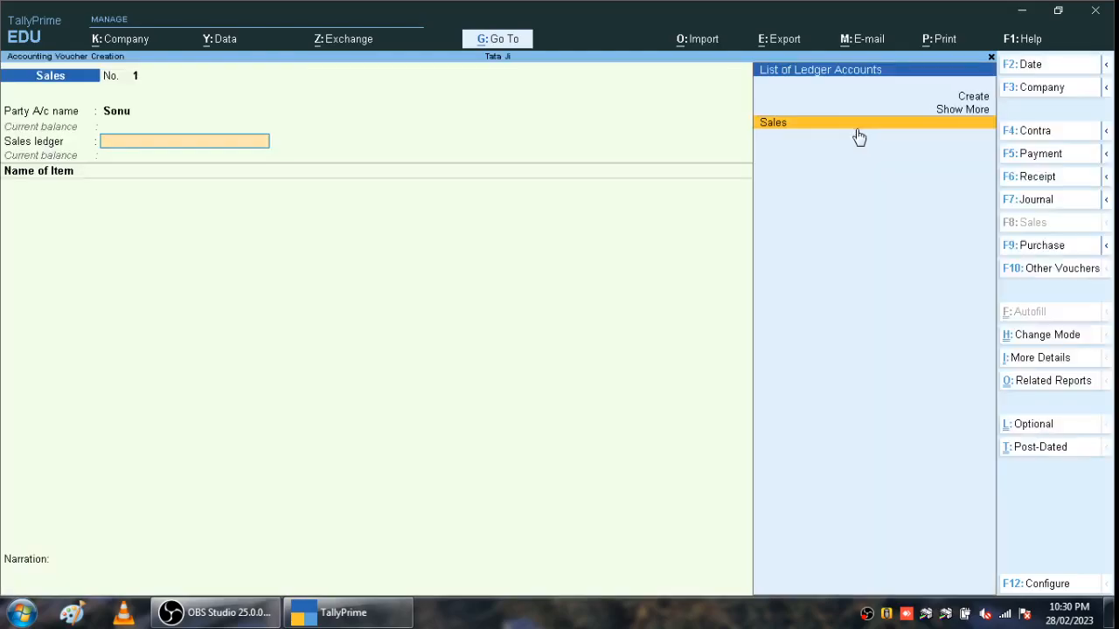
{"action": "key", "text": "Return"}
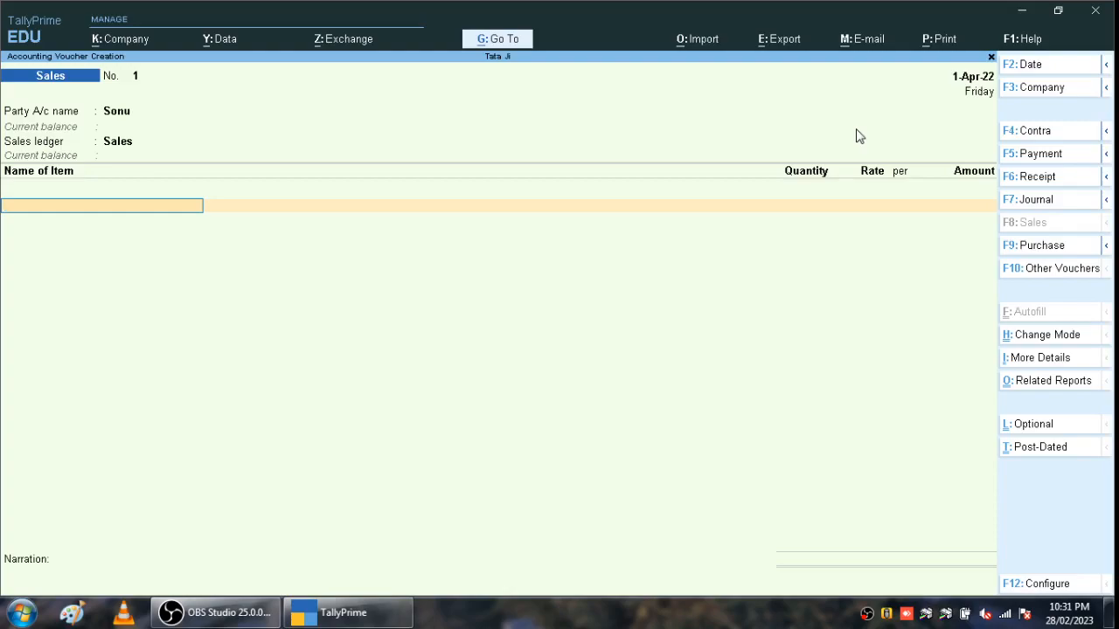
- Add Mouse as the first item: 50 pcs at 500.00, totalling 25,000.00
{"action": "type", "text": "M"}
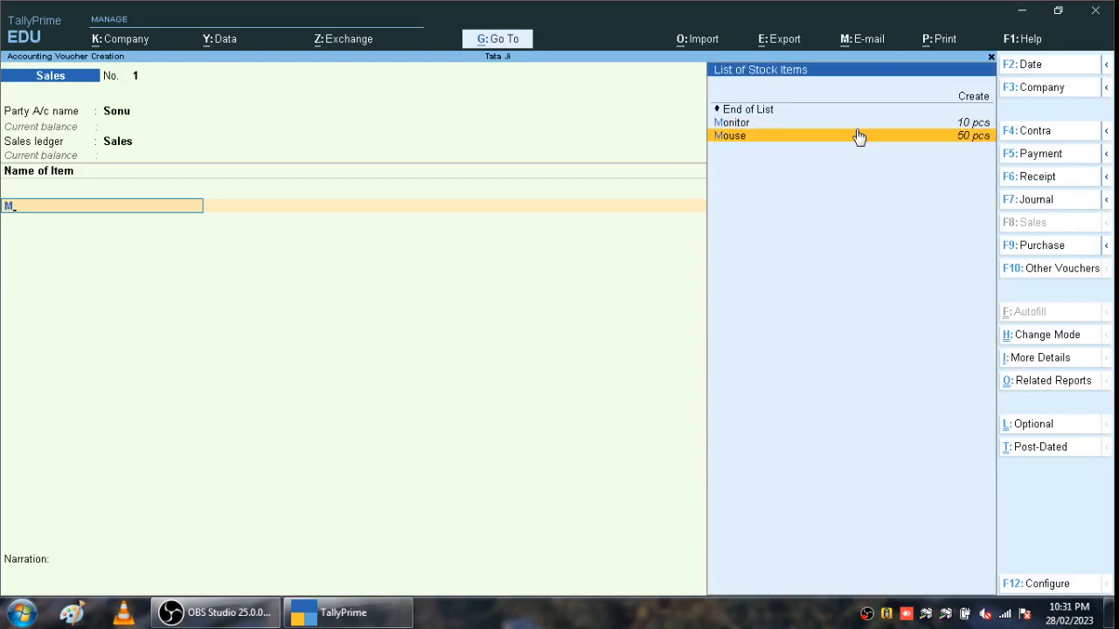
{"action": "left_click", "coordinate": [859, 136]}
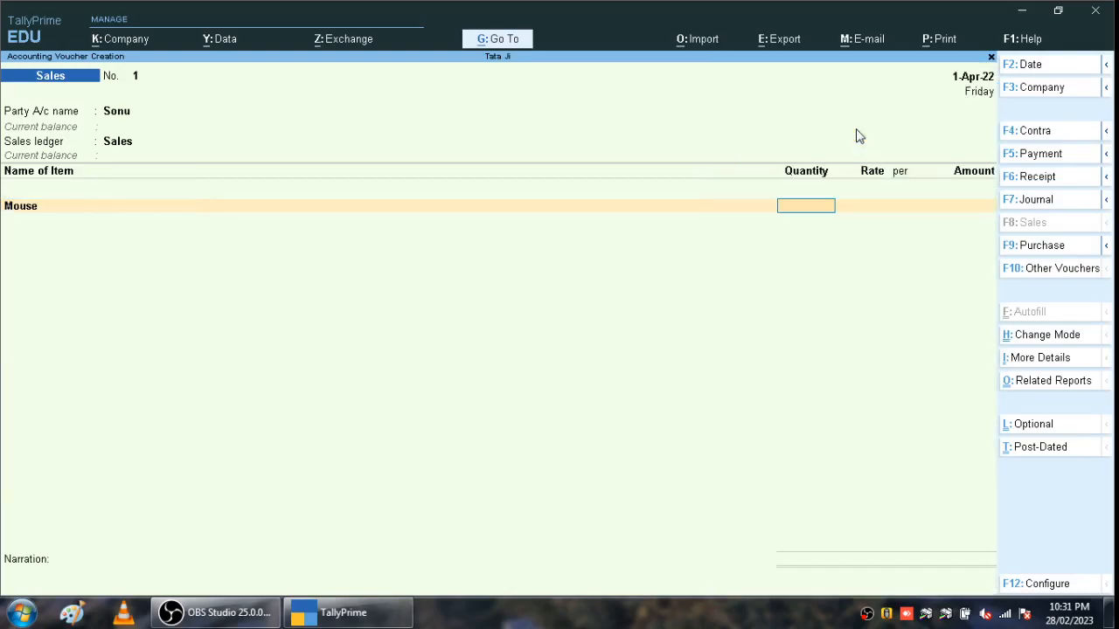
{"action": "type", "text": "50"}
{"action": "key", "text": "Return"}
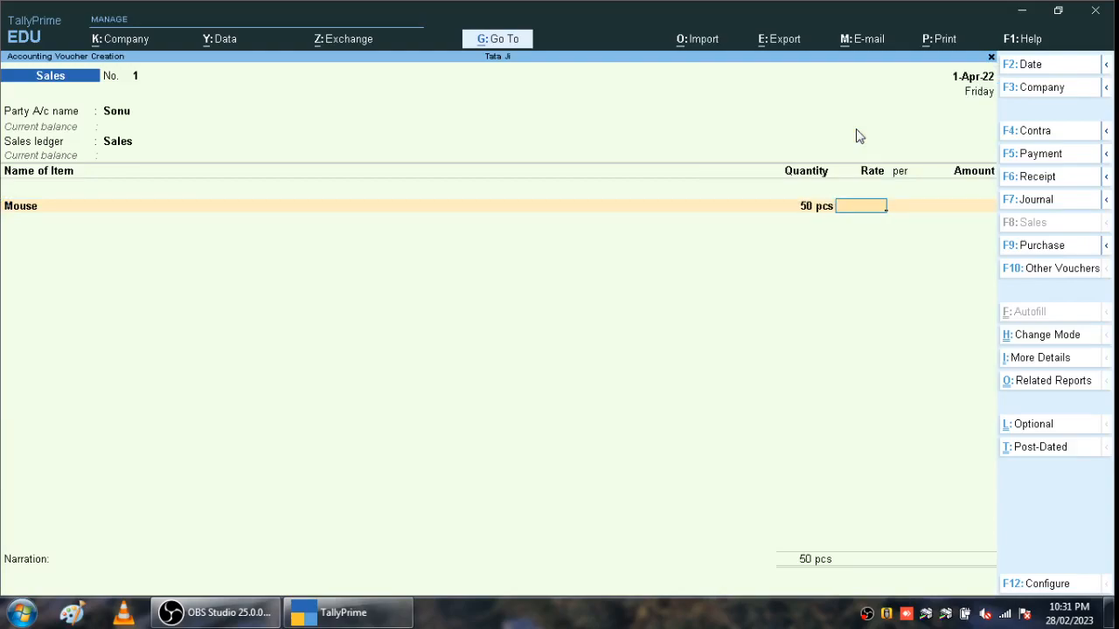
{"action": "type", "text": "500"}
{"action": "key", "text": "Return"}
{"action": "key", "text": "Return"}
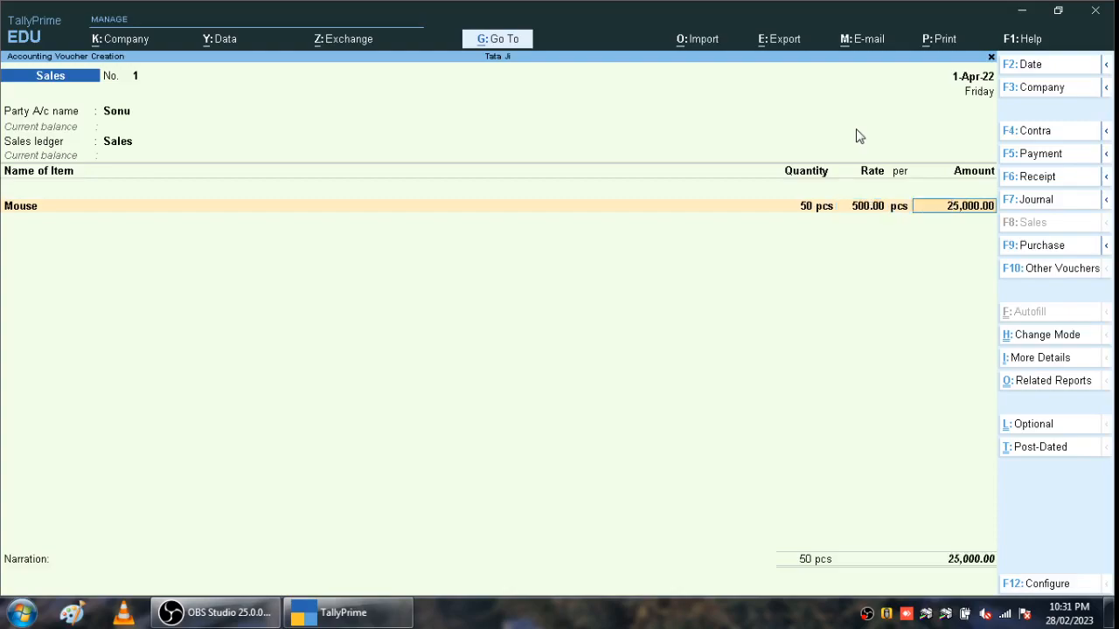
{"action": "key", "text": "Return"}
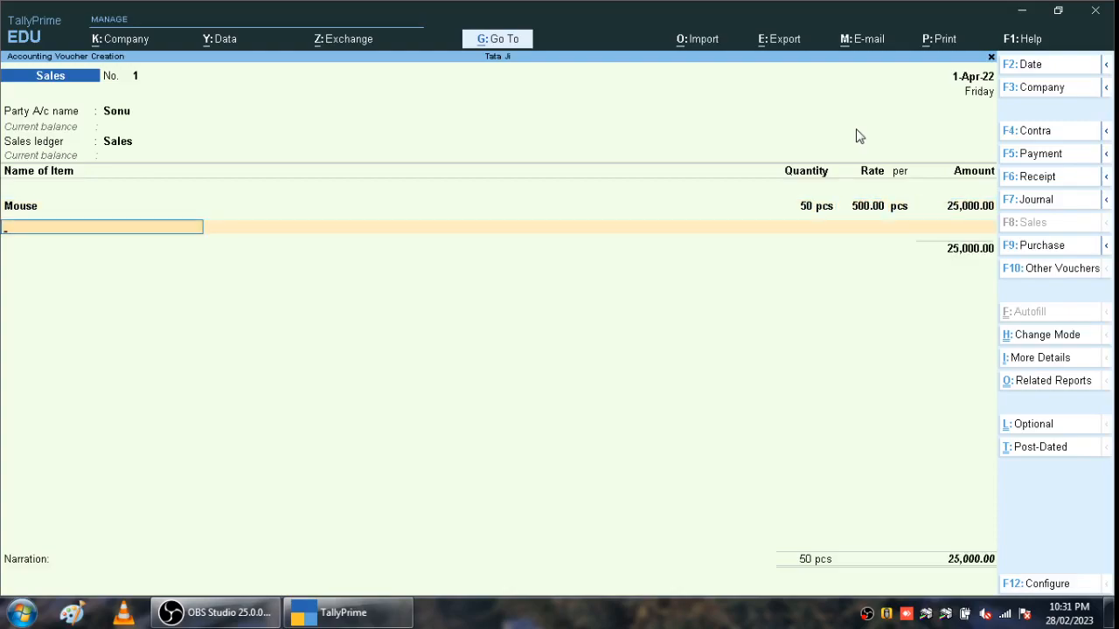
- Add Keyboard at 20 pcs @ 700.00 and Monitor at 8 pcs @ 6,500.00
{"action": "type", "text": "K"}
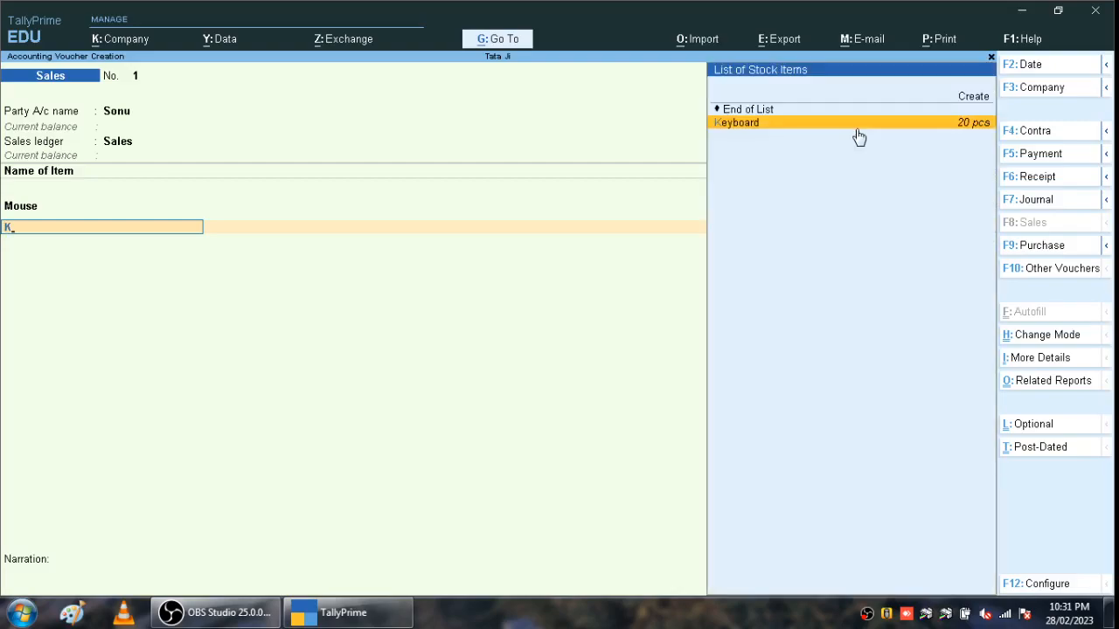
{"action": "key", "text": "Return"}
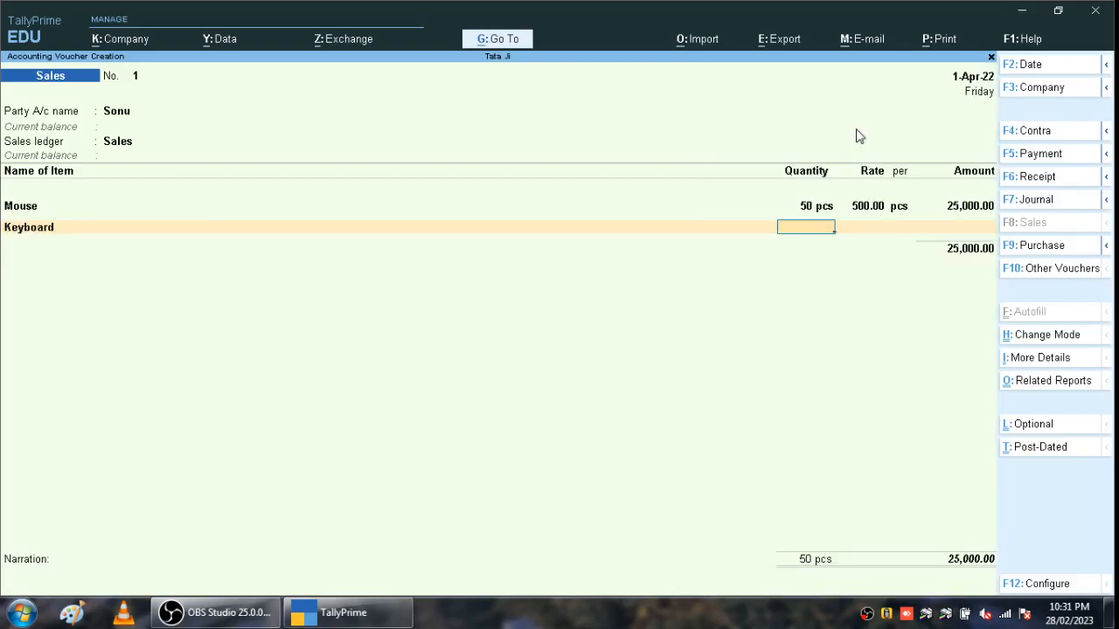
{"action": "type", "text": "20"}
{"action": "key", "text": "Return"}
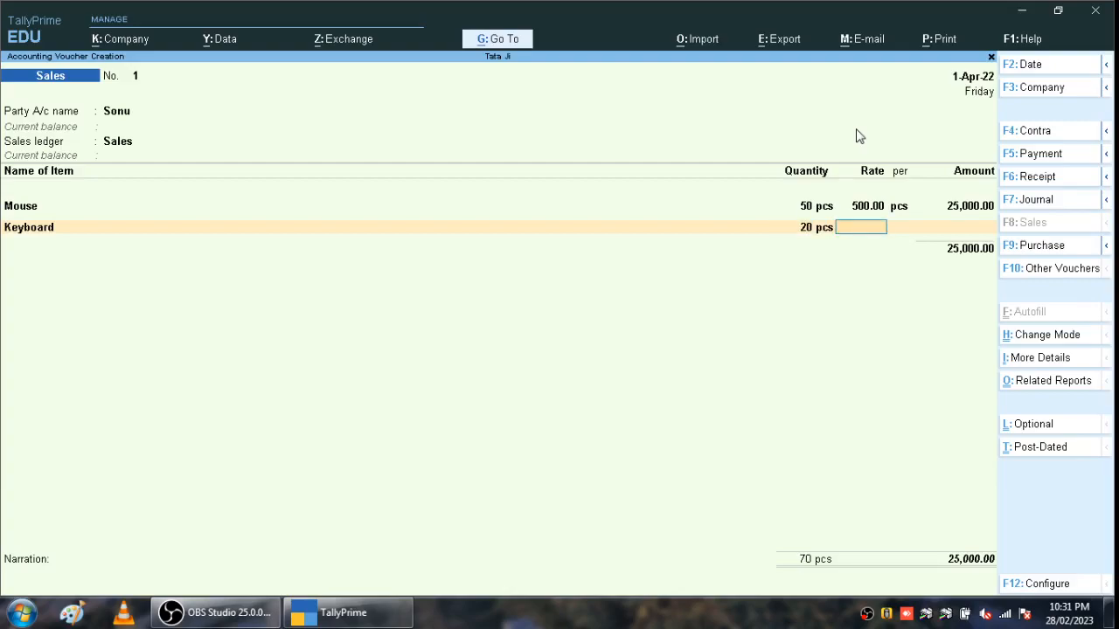
{"action": "type", "text": "700"}
{"action": "key", "text": "Return"}
{"action": "key", "text": "Return"}
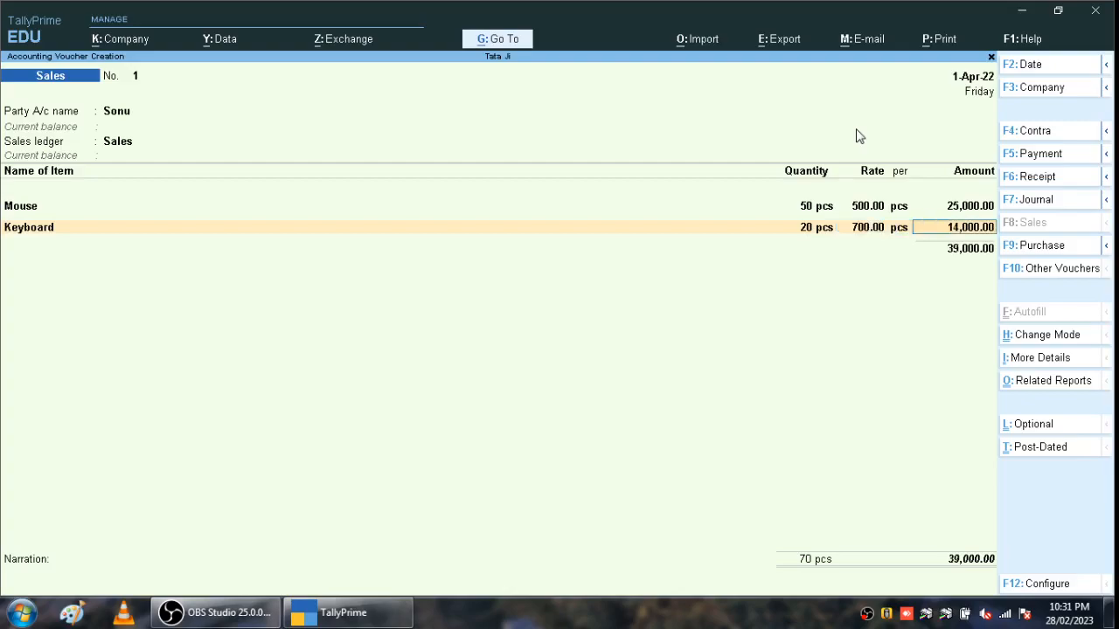
{"action": "key", "text": "Return"}
{"action": "type", "text": "M"}
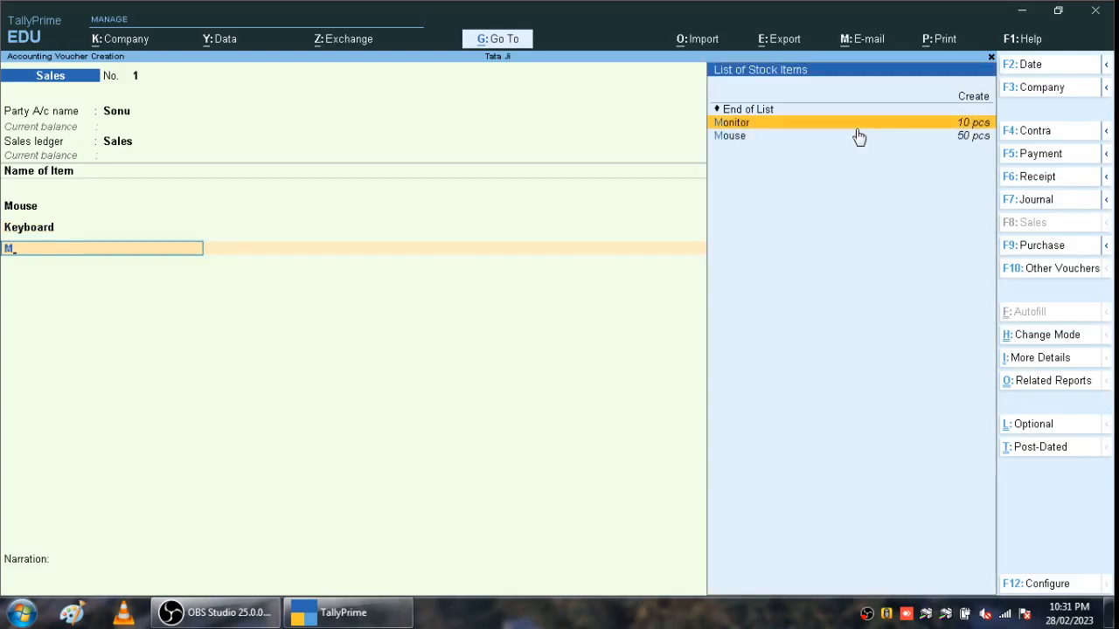
{"action": "key", "text": "Return"}
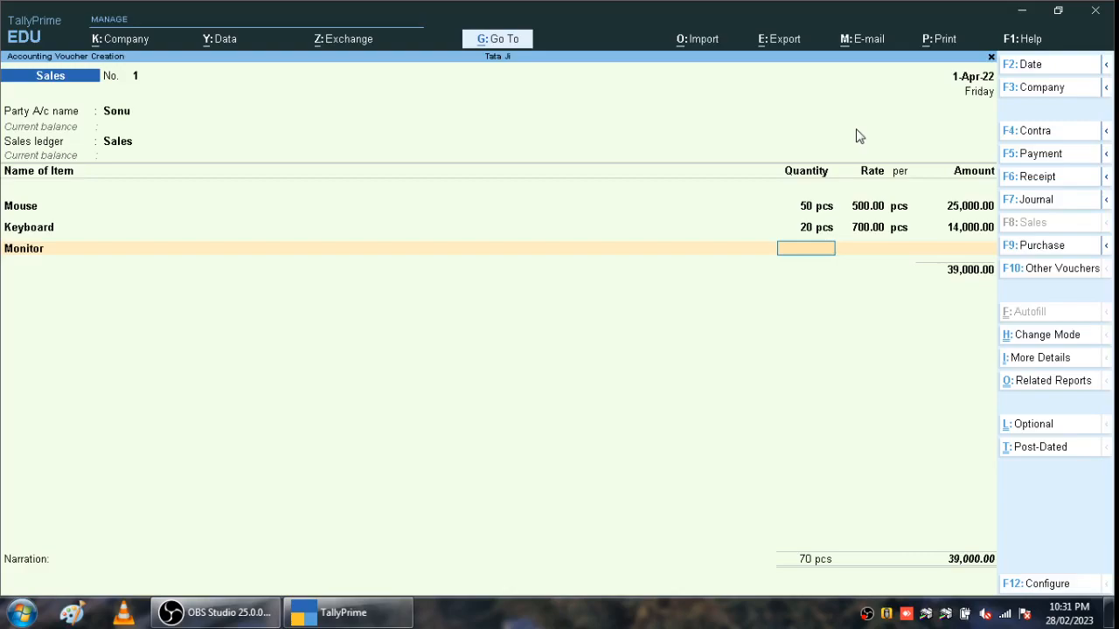
{"action": "type", "text": "8"}
{"action": "key", "text": "Return"}
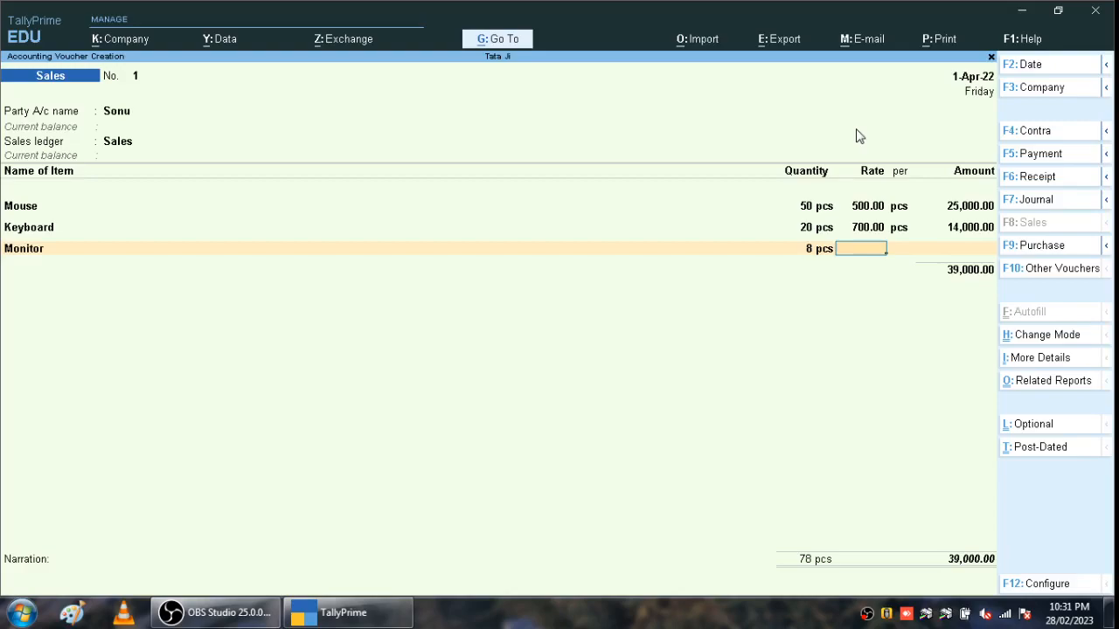
{"action": "type", "text": "6500"}
{"action": "key", "text": "Return"}
{"action": "key", "text": "Return"}
{"action": "key", "text": "Return"}
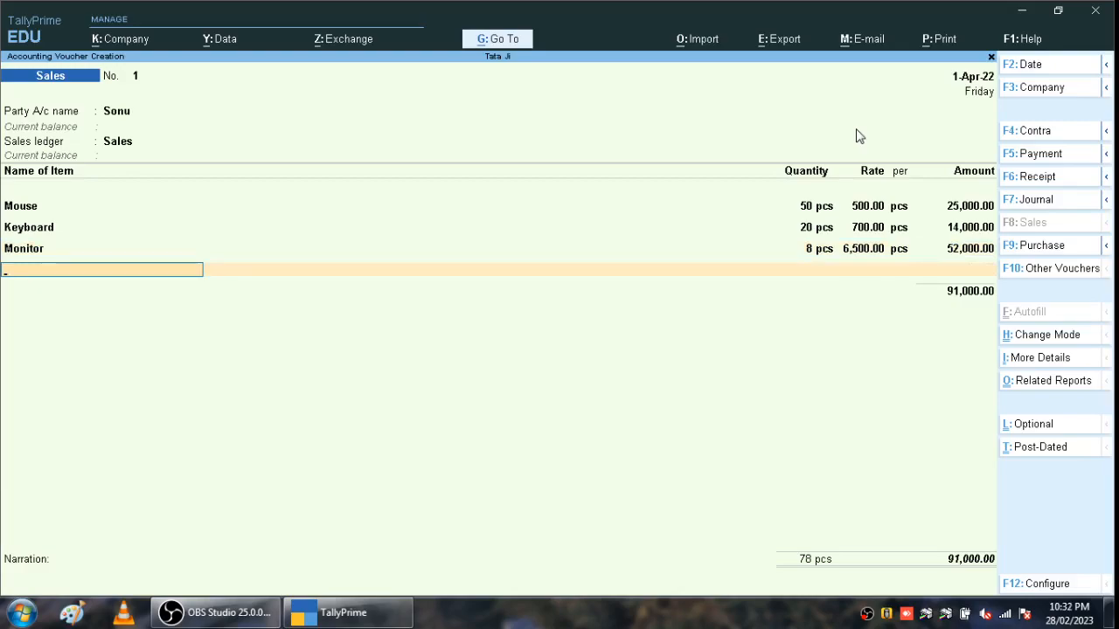
- Add Output Vat@5% of 4,550.00 and accept the voucher at 95,550.00 without narration
{"action": "key", "text": "Return"}
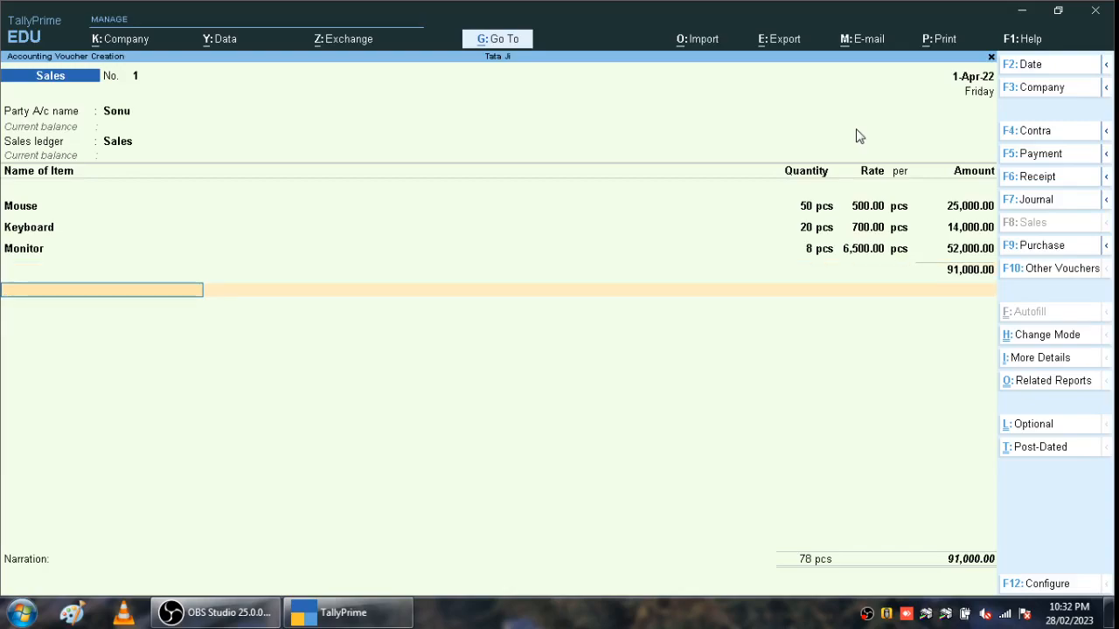
{"action": "type", "text": "O"}
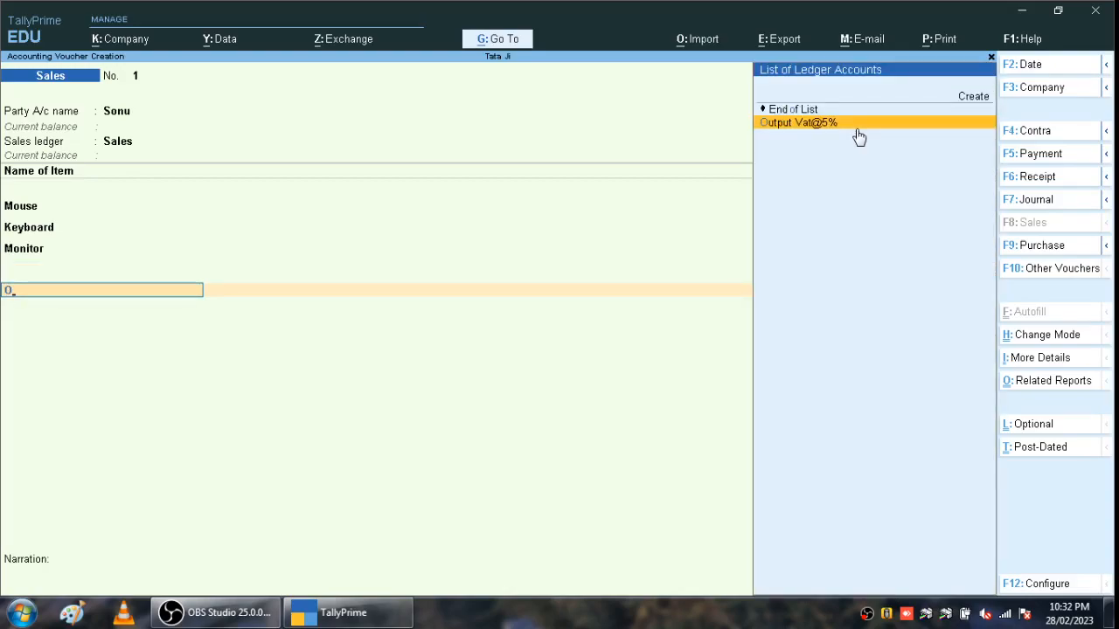
{"action": "left_click", "coordinate": [857, 128]}
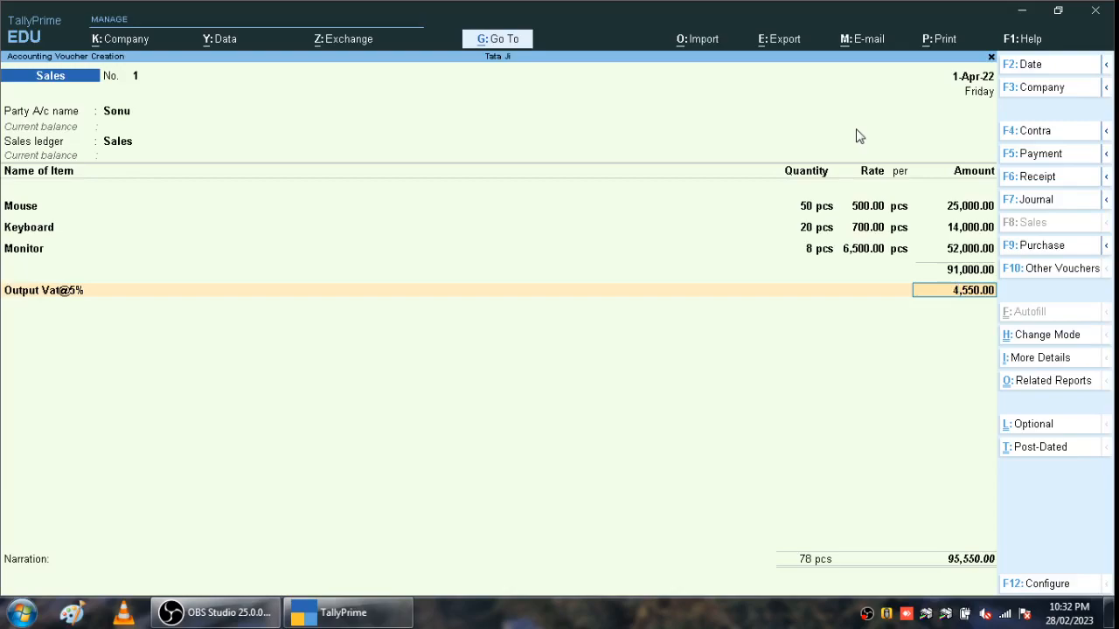
{"action": "key", "text": "Return"}
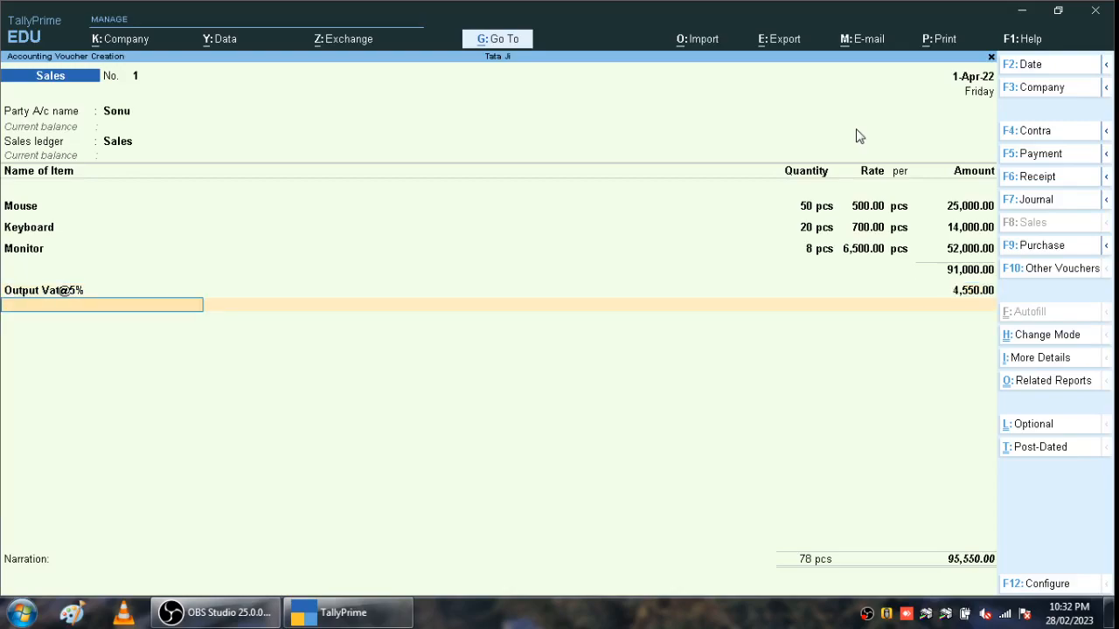
{"action": "key", "text": "Return"}
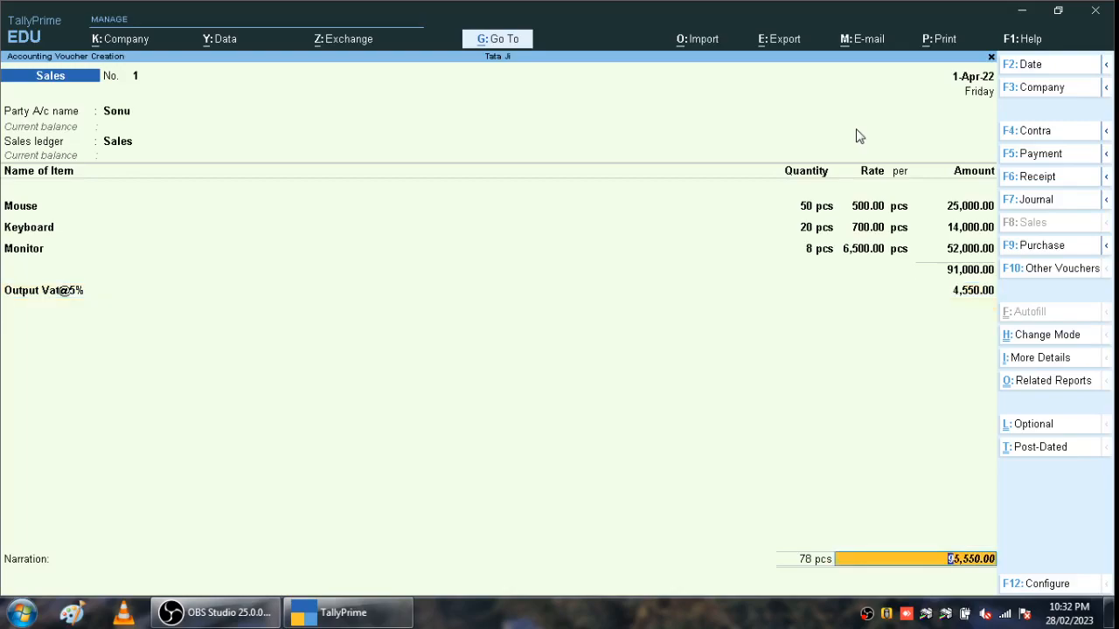
{"action": "key", "text": "Return"}
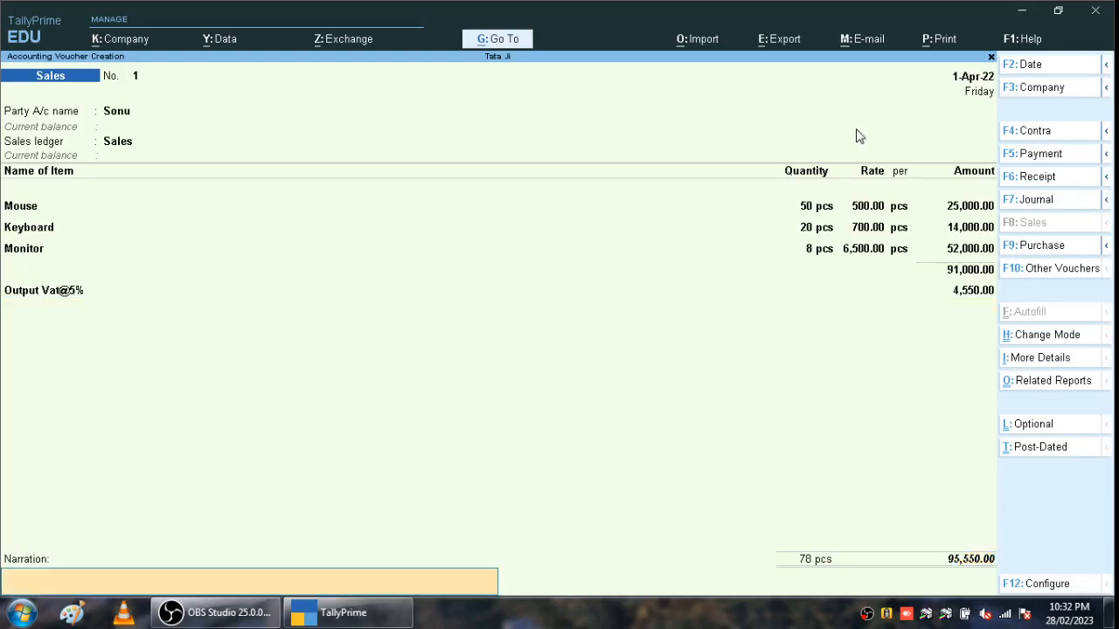
{"action": "key", "text": "Return"}
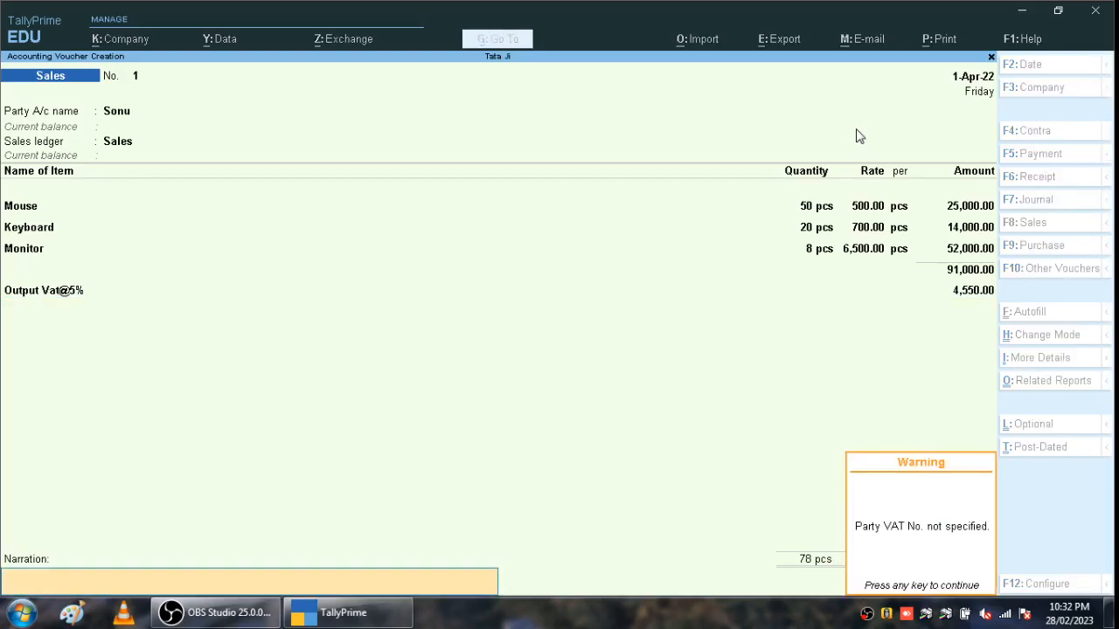
{"action": "key", "text": "Return"}
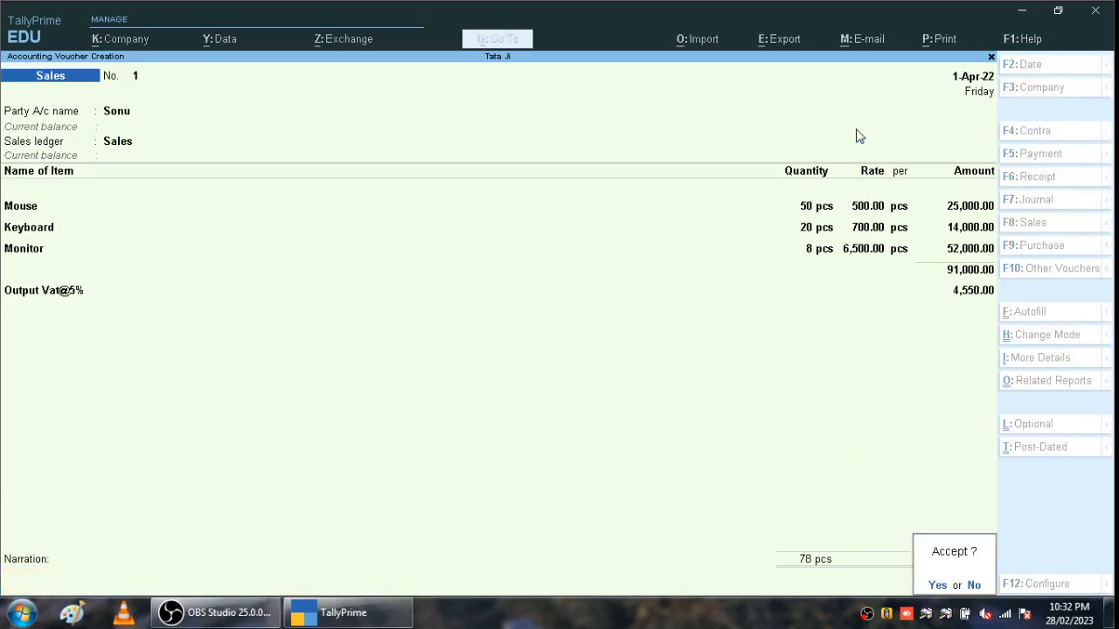
{"action": "key", "text": "Return"}
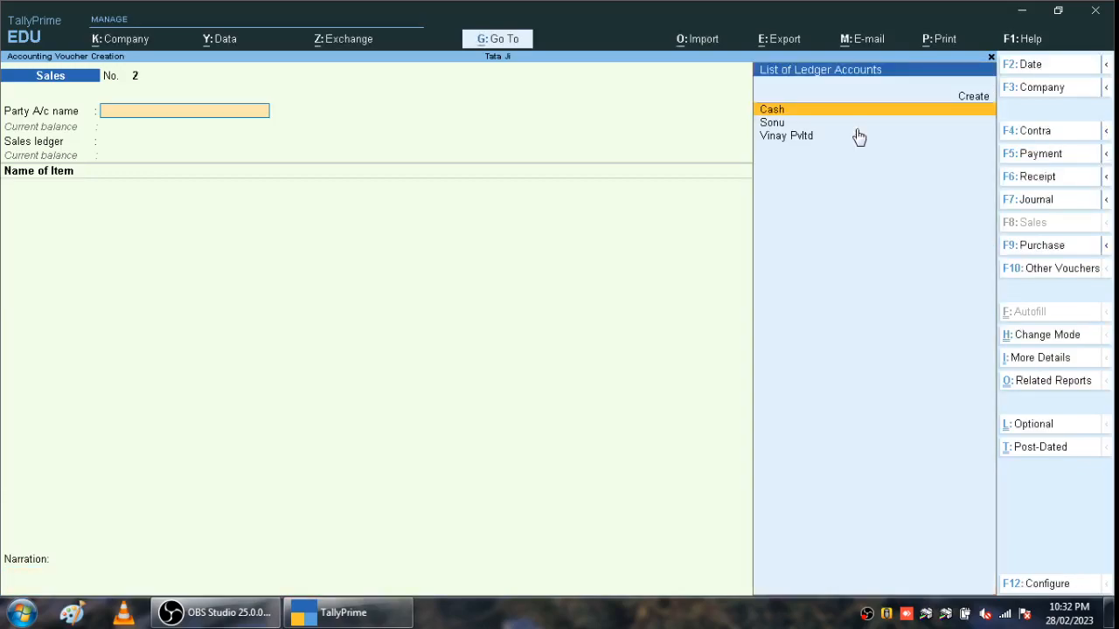
- Reopen sales voucher No. 1 and send its tax invoice to print past the VAT number warning
{"action": "key", "text": "Page_Up"}
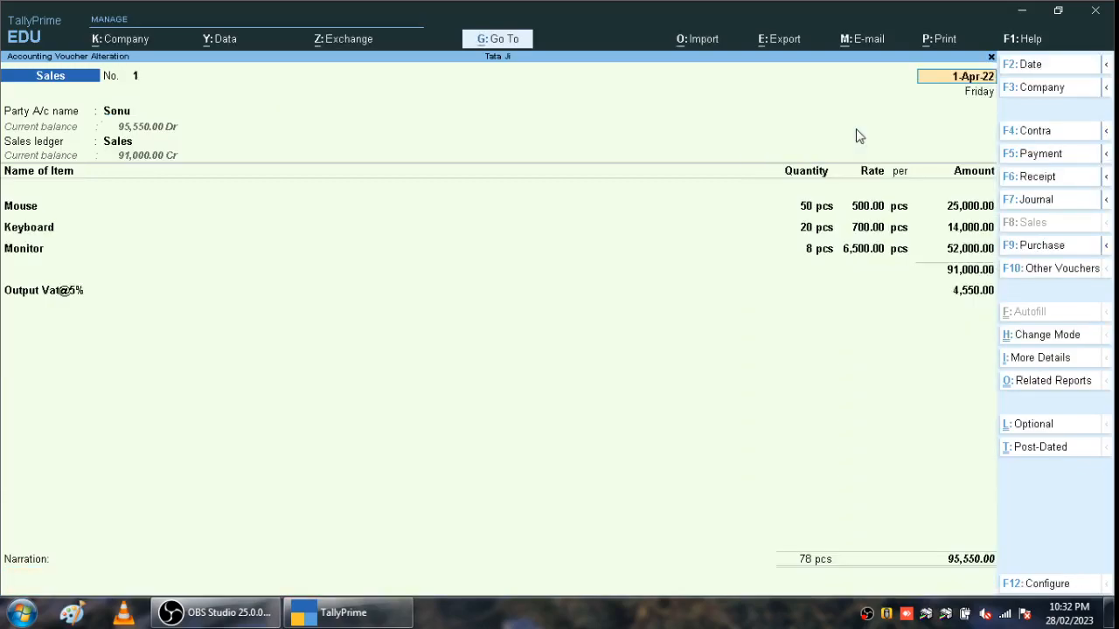
{"action": "key", "text": "alt+p"}
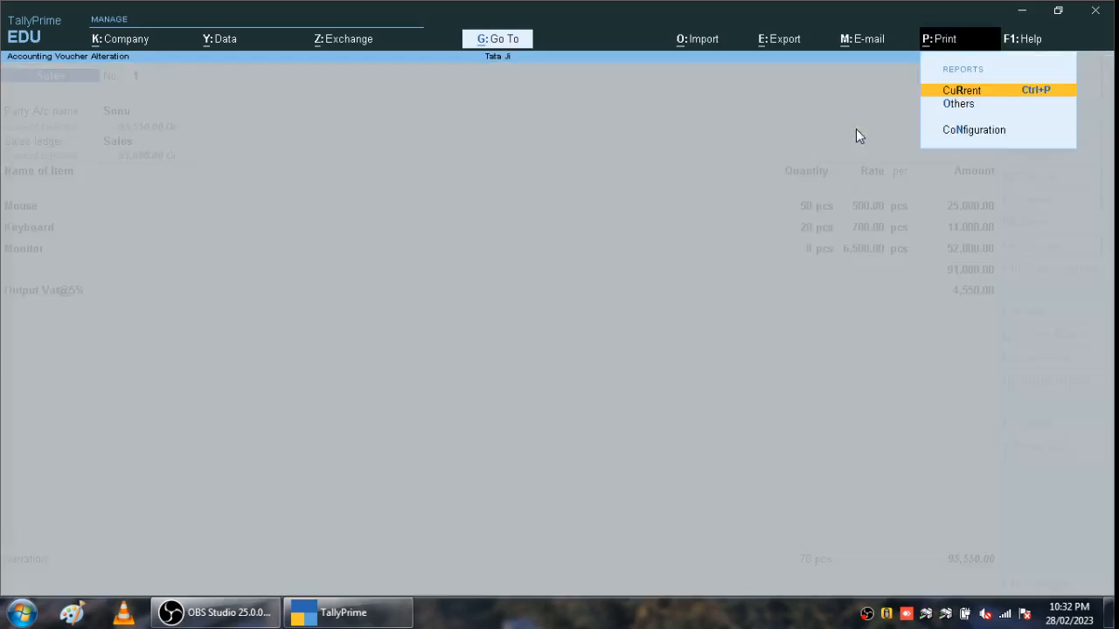
{"action": "key", "text": "Return"}
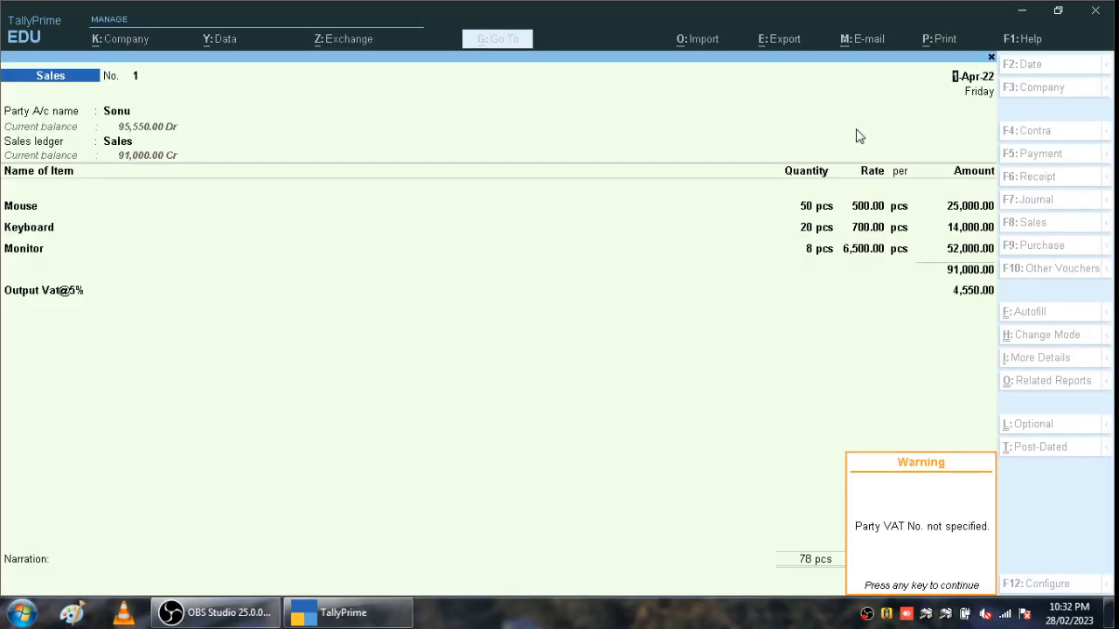
{"action": "key", "text": "Return"}
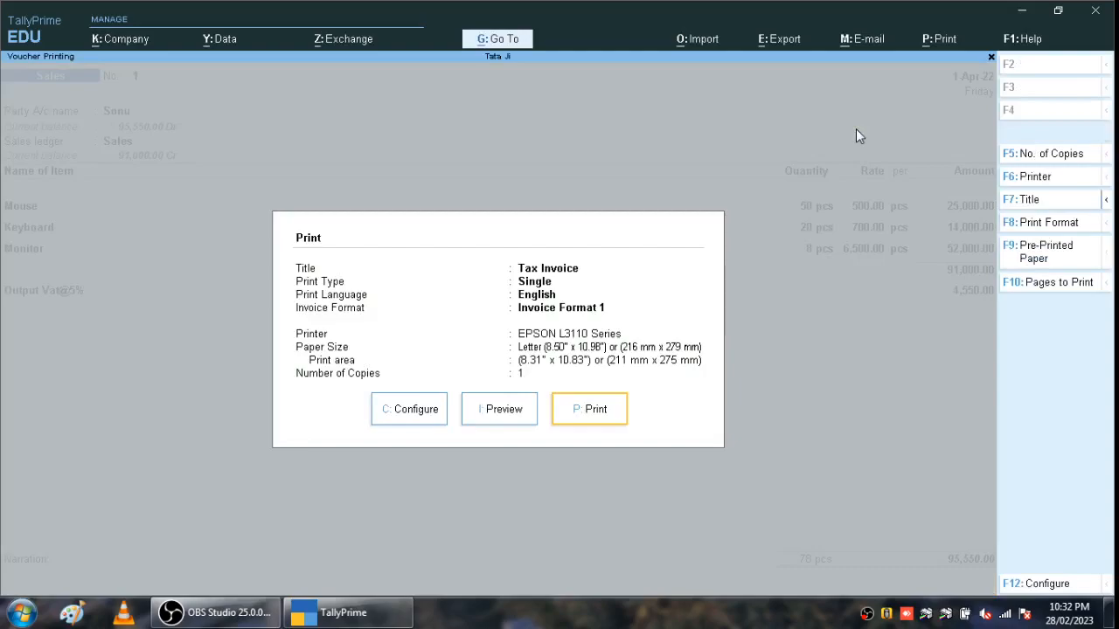
{"action": "key", "text": "Return"}
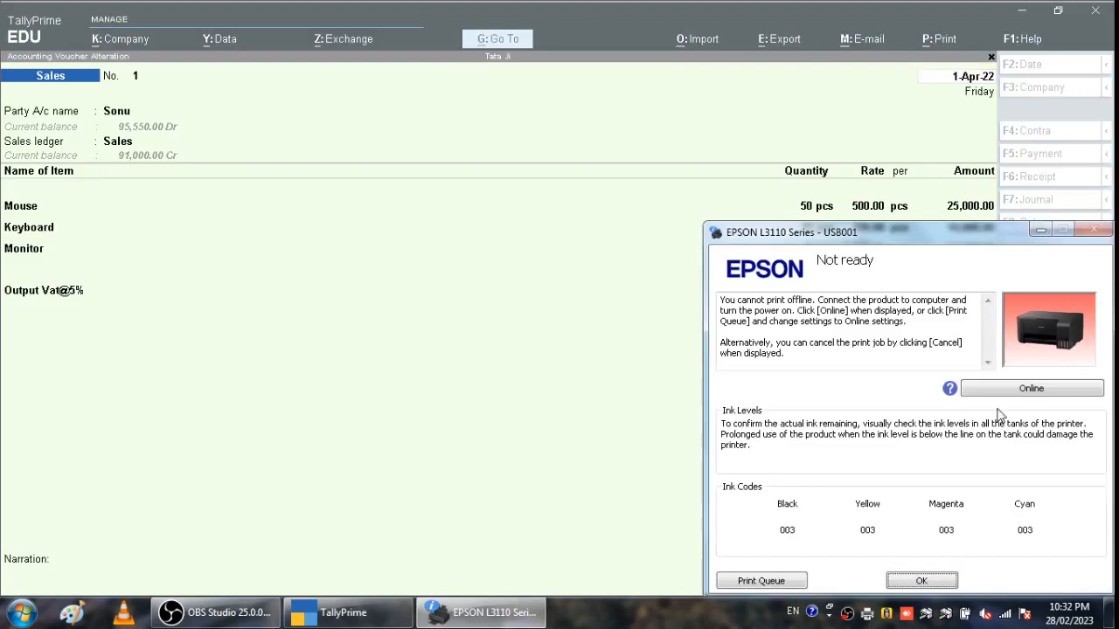
- Dismiss the printer not-ready message and open the Tax Invoice preview instead
{"action": "left_click", "coordinate": [918, 582]}
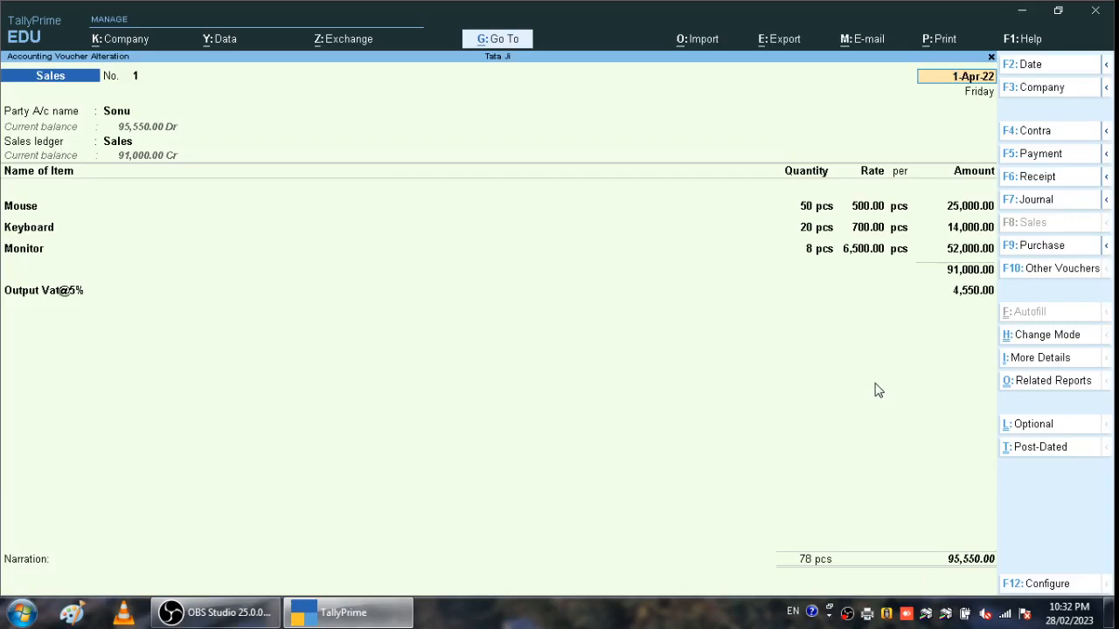
{"action": "key", "text": "ctrl"}
{"action": "key", "text": "ctrl+a"}
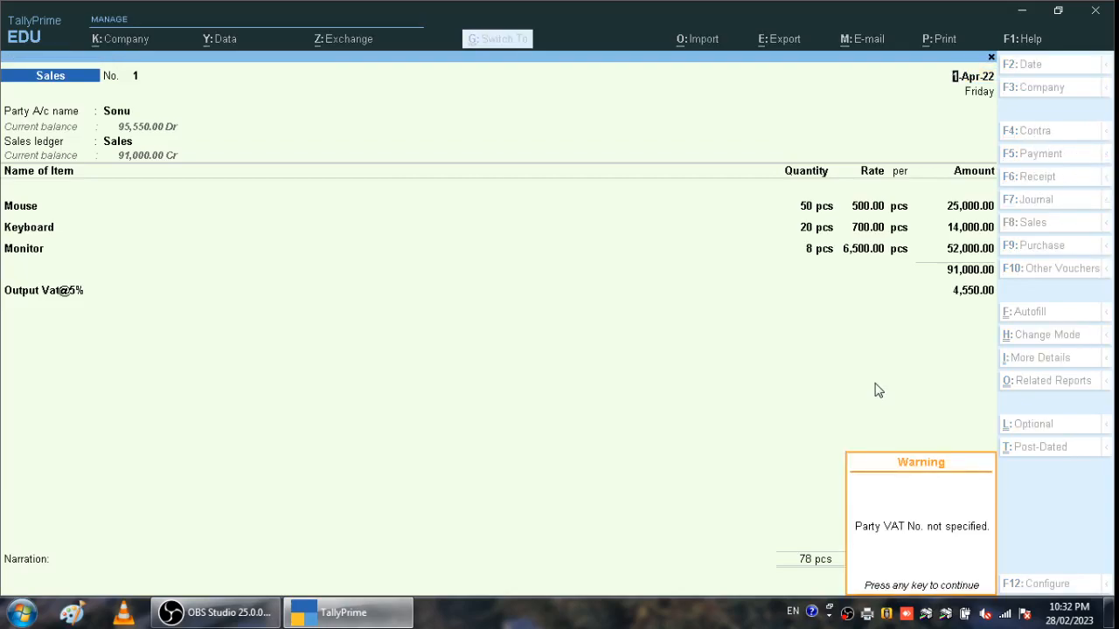
{"action": "key", "text": "Return"}
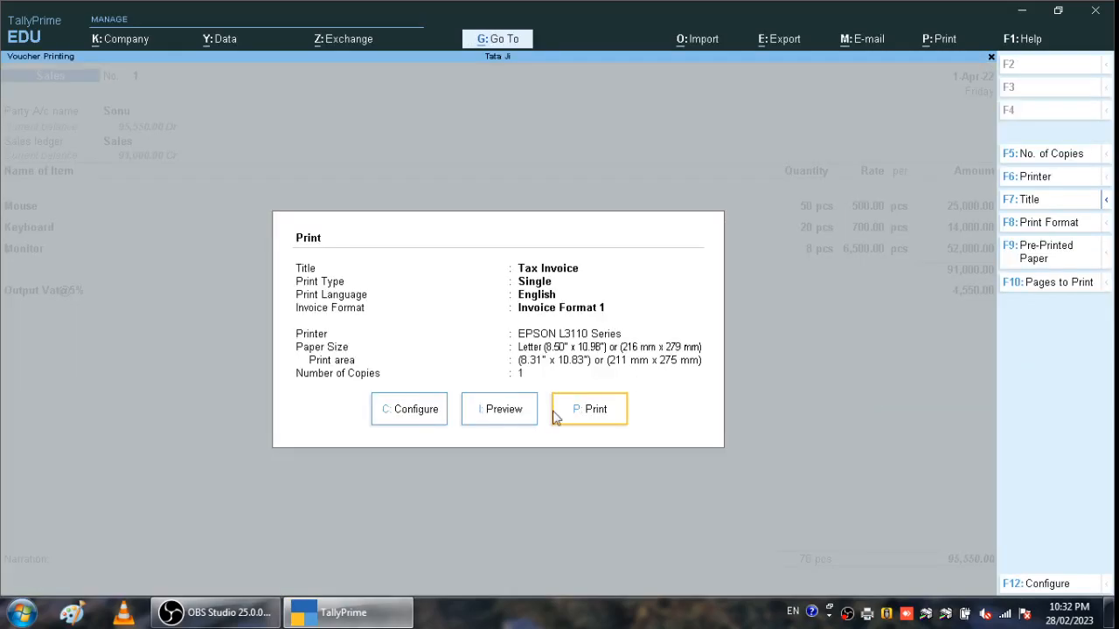
{"action": "left_click", "coordinate": [527, 411]}
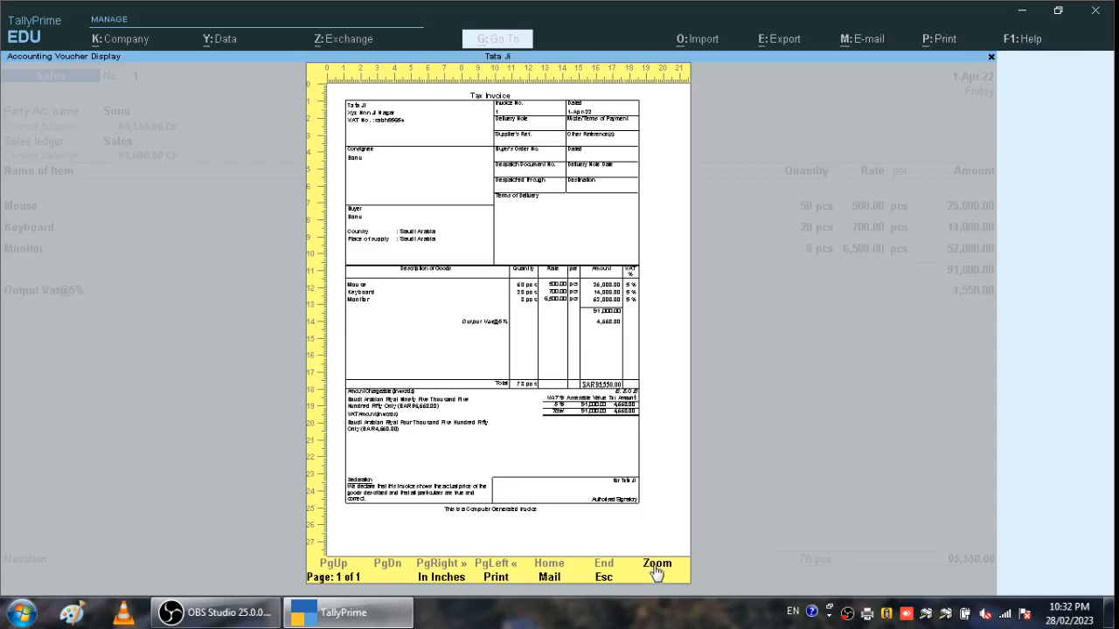
- Zoom into the 95,550.00 Tax Invoice, scroll through it, and return to sales voucher No. 1
{"action": "left_click", "coordinate": [658, 564]}
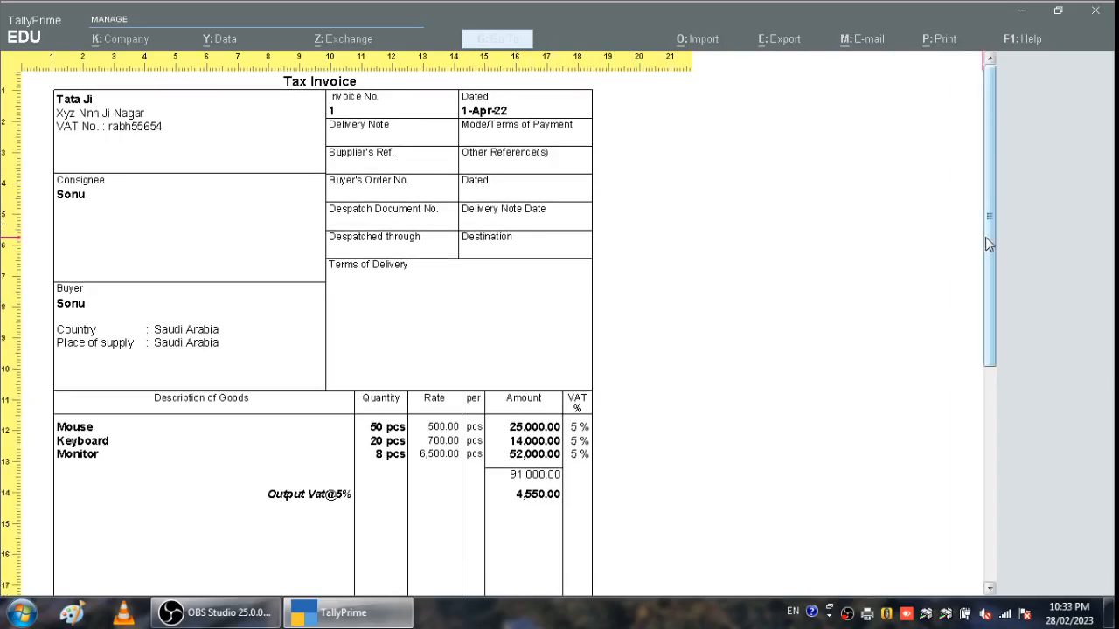
{"action": "left_click_drag", "start_coordinate": [985, 237], "coordinate": [1027, 172]}
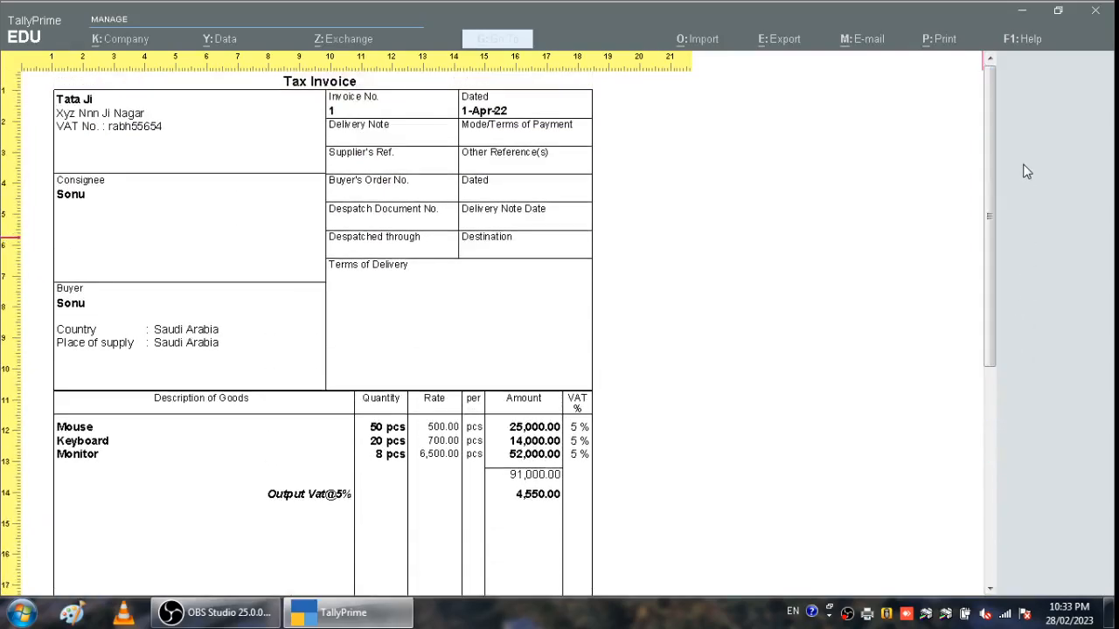
{"action": "key", "text": "Escape"}
{"action": "key", "text": "Escape"}
{"action": "key", "text": "Escape"}
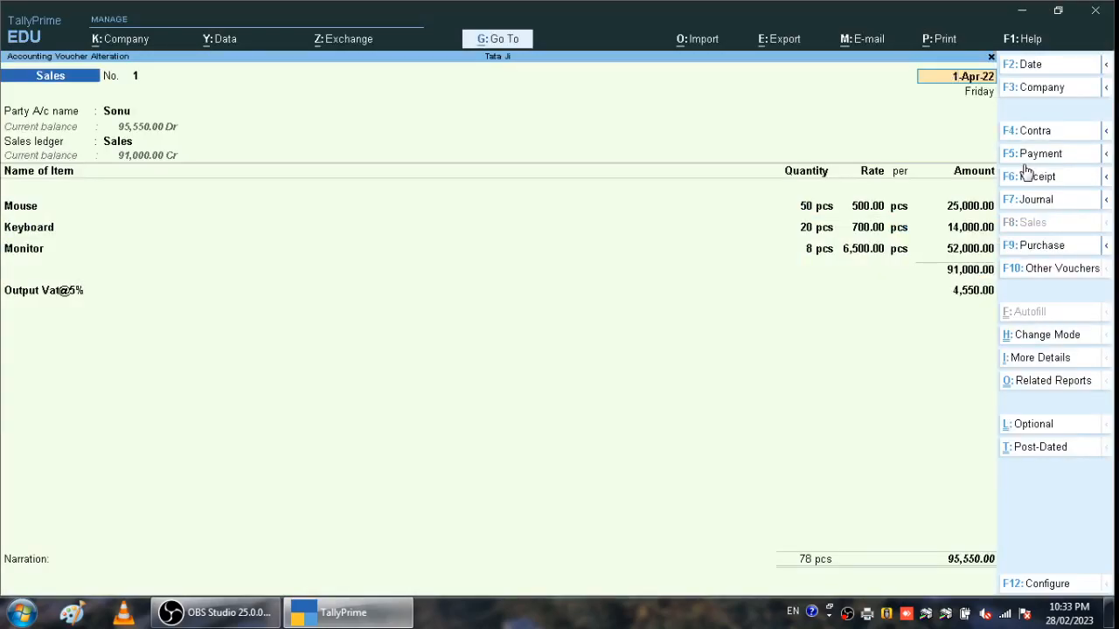
{"action": "key", "text": "ctrl"}
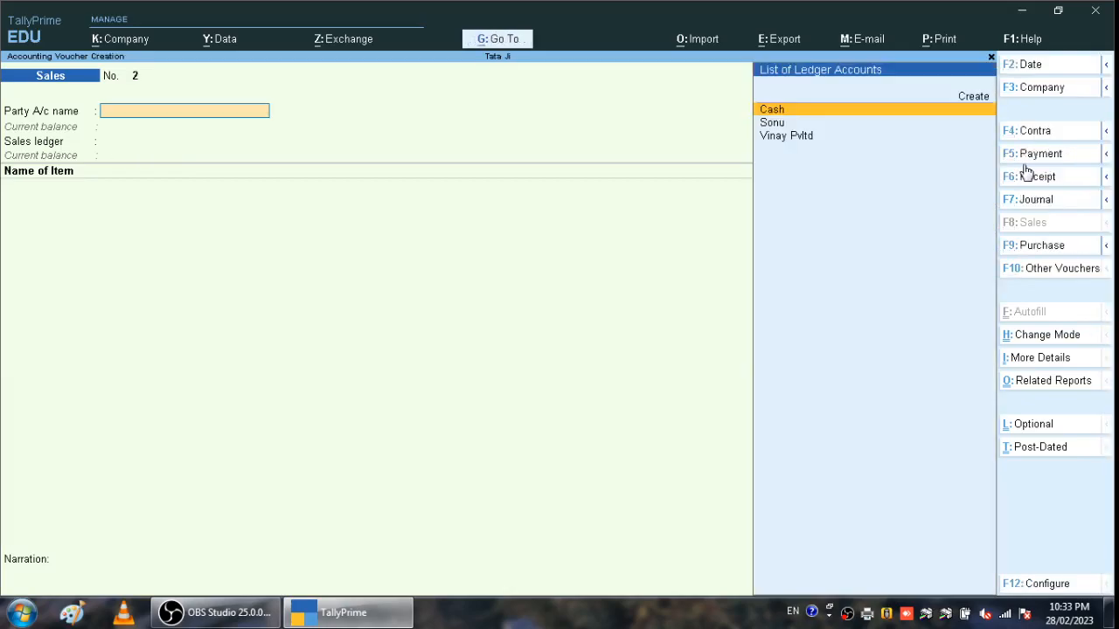
- Go through Display More Reports > VAT Reports to the April 2022 VAT Return showing 800.00 payable
{"action": "key", "text": "Escape"}
{"action": "key", "text": "Escape"}
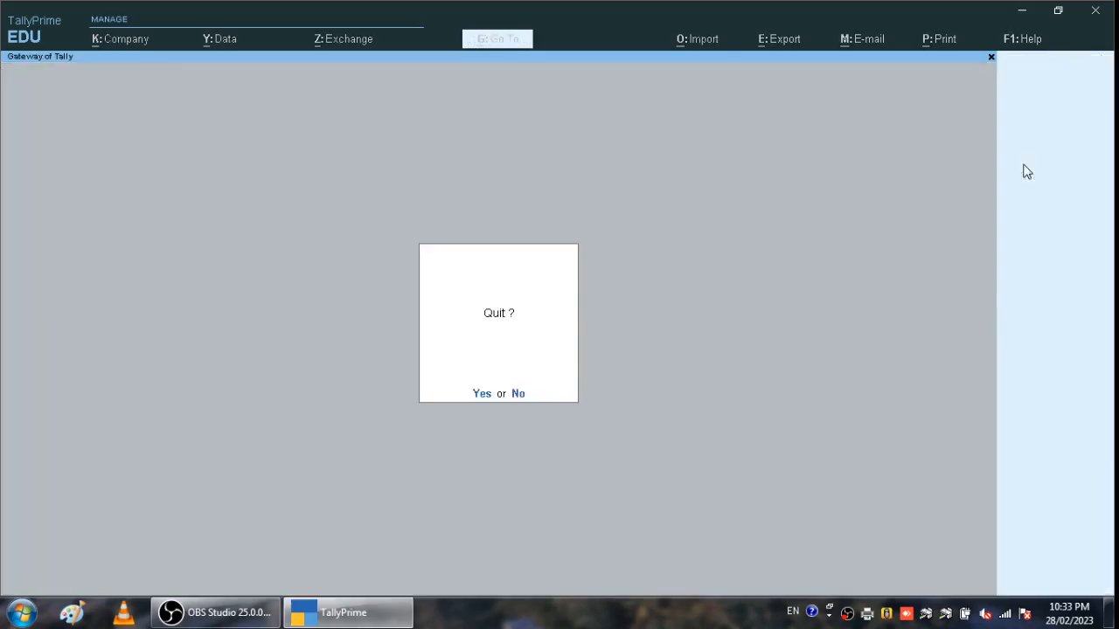
{"action": "key", "text": "n"}
{"action": "key", "text": "Down"}
{"action": "key", "text": "Down"}
{"action": "key", "text": "Down"}
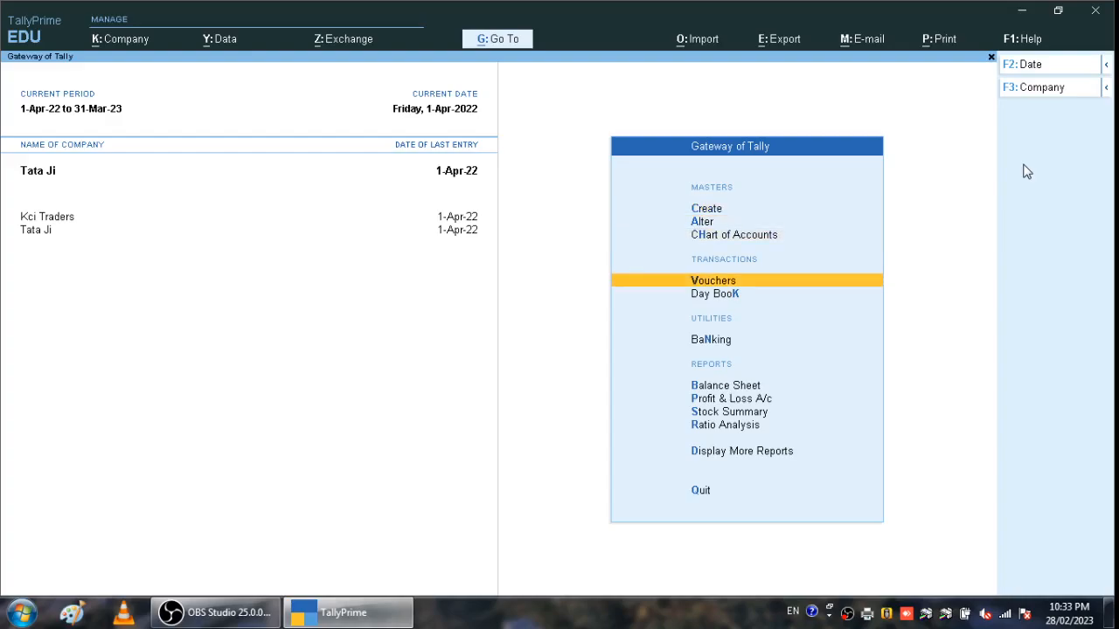
{"action": "key", "text": "Down"}
{"action": "key", "text": "Down"}
{"action": "key", "text": "Down"}
{"action": "key", "text": "Down"}
{"action": "key", "text": "Down"}
{"action": "key", "text": "Down"}
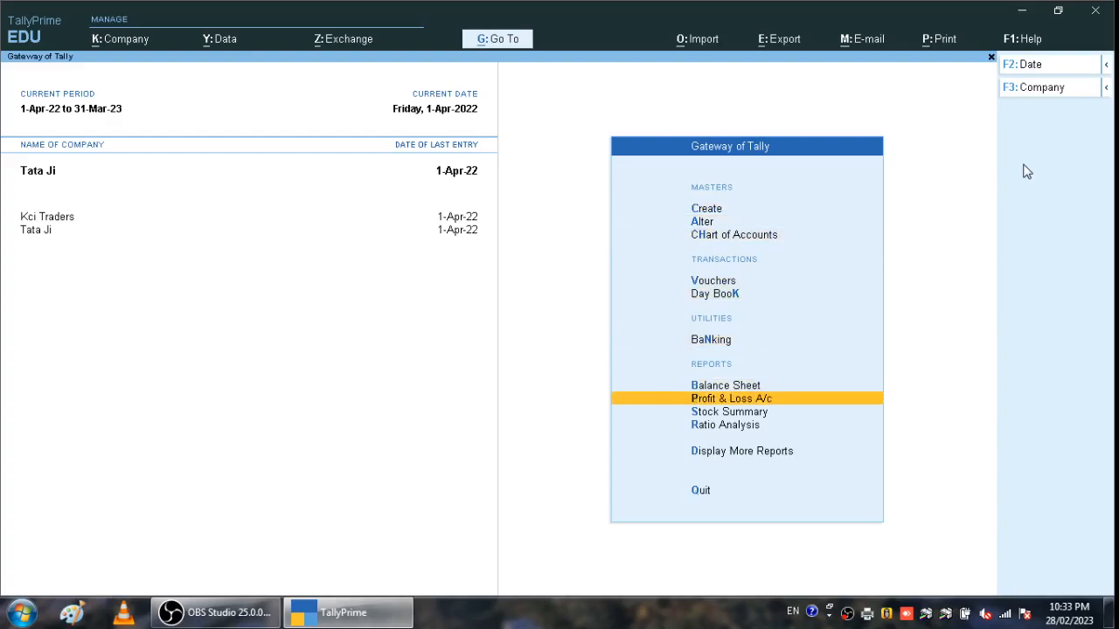
{"action": "key", "text": "Down"}
{"action": "key", "text": "Return"}
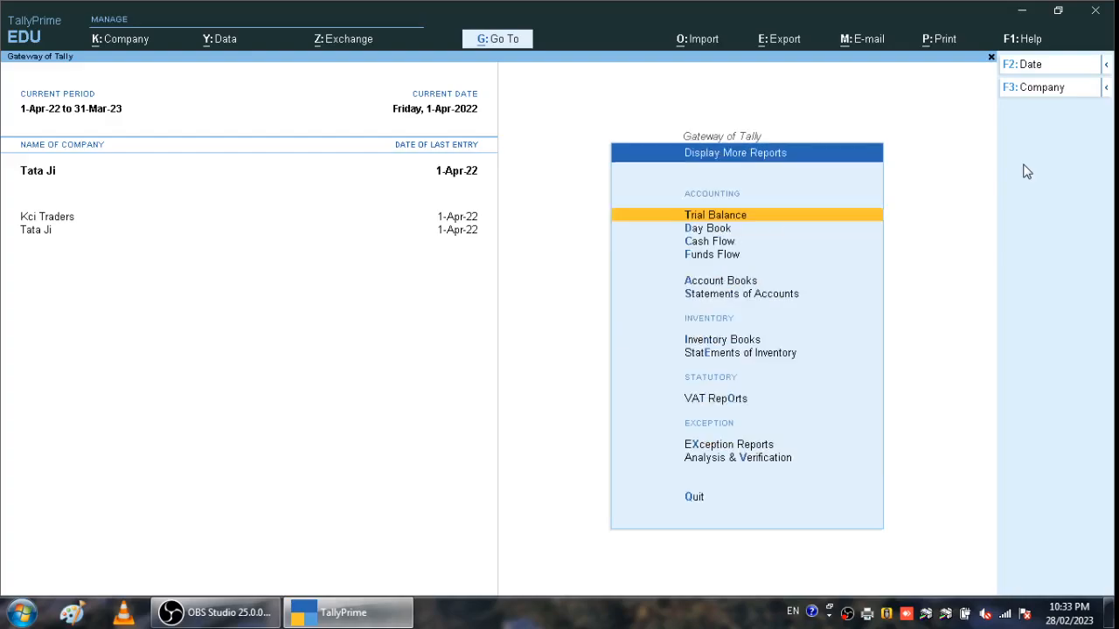
{"action": "key", "text": "Down"}
{"action": "key", "text": "Down"}
{"action": "key", "text": "Down"}
{"action": "key", "text": "Down"}
{"action": "key", "text": "Down"}
{"action": "key", "text": "Down"}
{"action": "key", "text": "Down"}
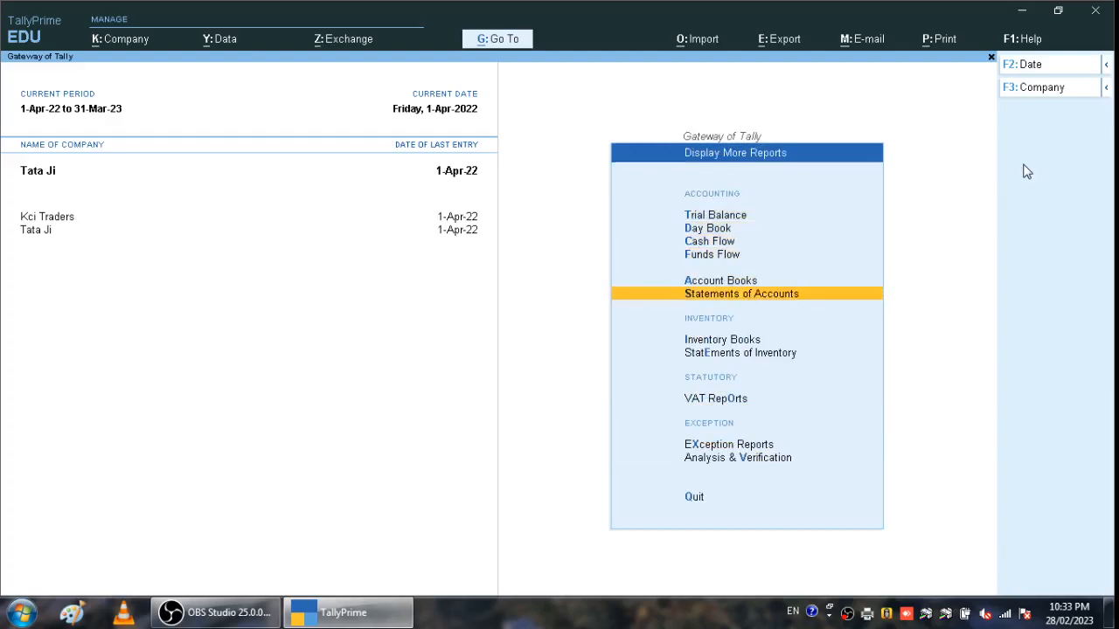
{"action": "key", "text": "Down"}
{"action": "key", "text": "Down"}
{"action": "key", "text": "Up"}
{"action": "key", "text": "Return"}
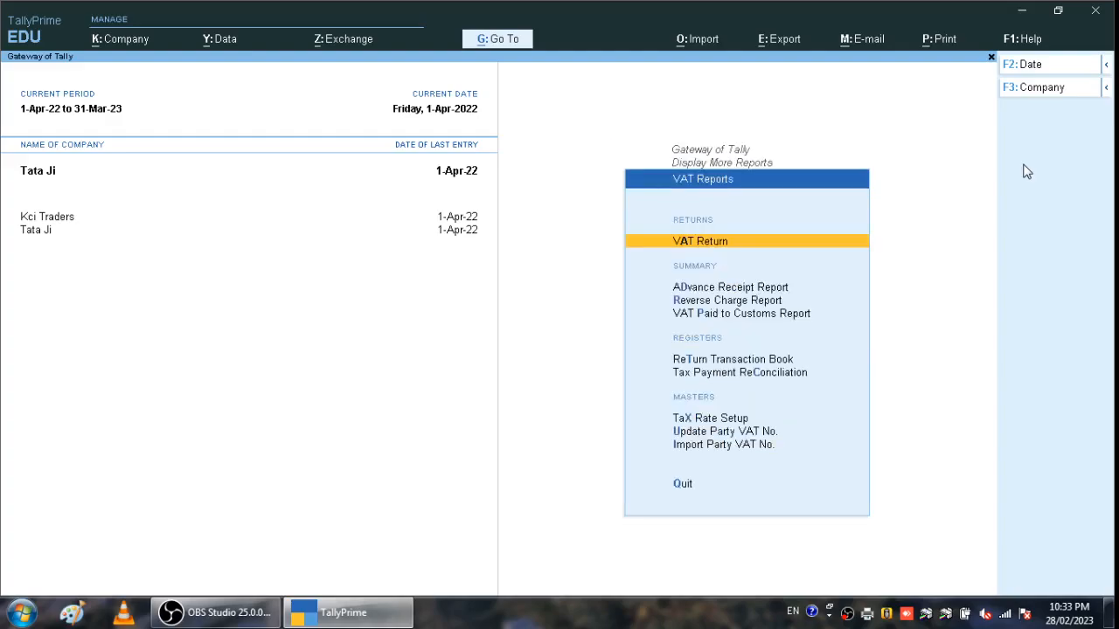
{"action": "key", "text": "Return"}
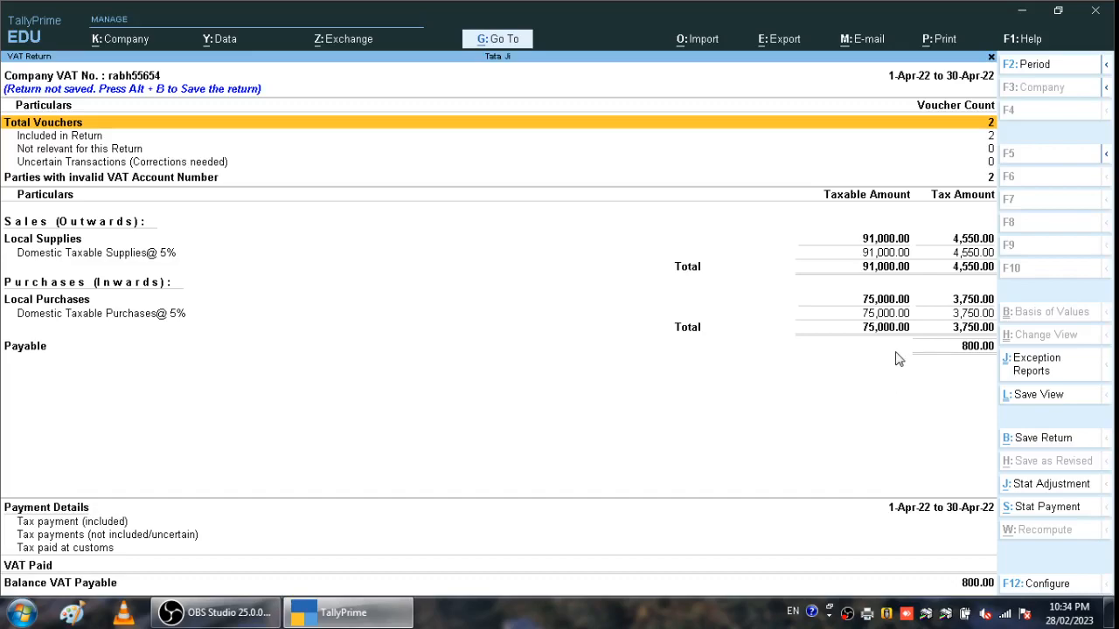
- Create a Regular VAT Payment for 1-Apr-22 to 1-May-22, autofilled with Output 4,550.00 less Input 3,750.00
{"action": "left_click", "coordinate": [1035, 516]}
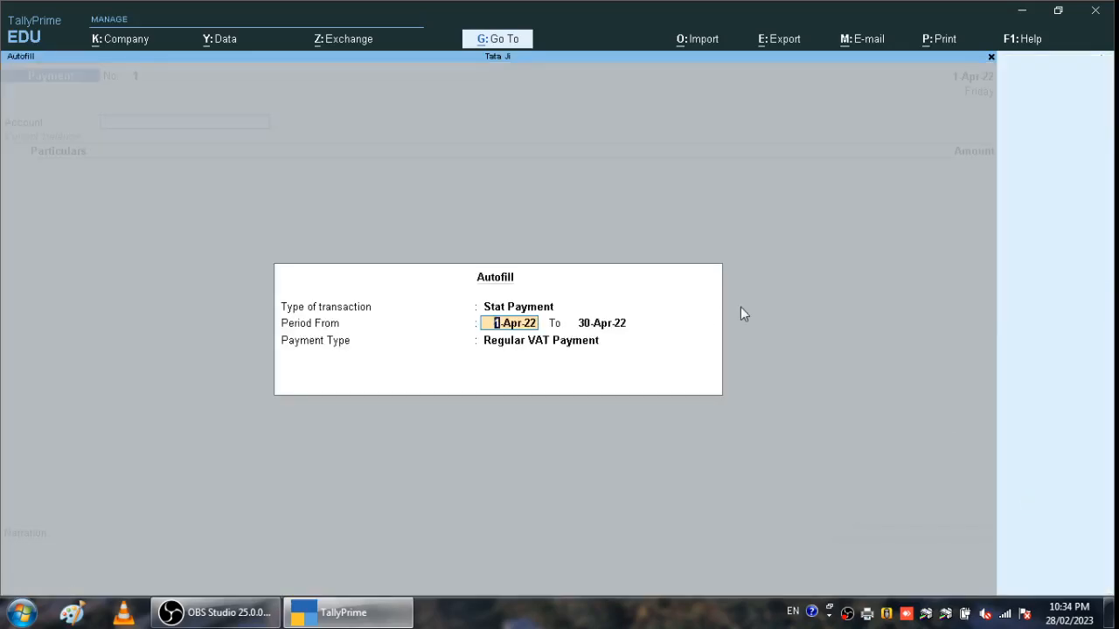
{"action": "key", "text": "Return"}
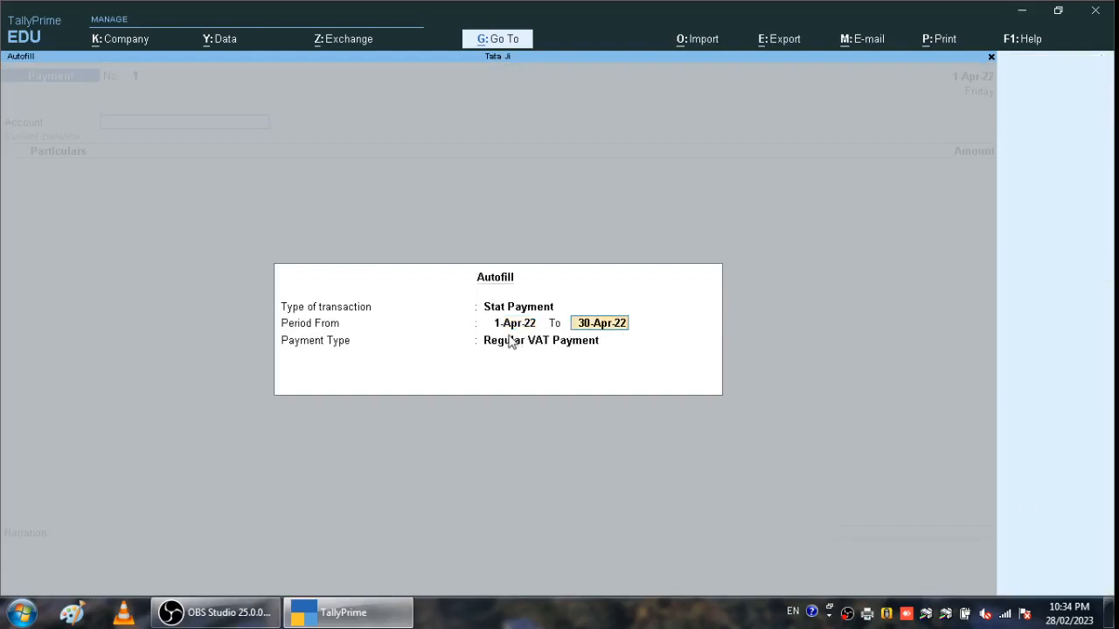
{"action": "type", "text": "1-05"}
{"action": "key", "text": "Return"}
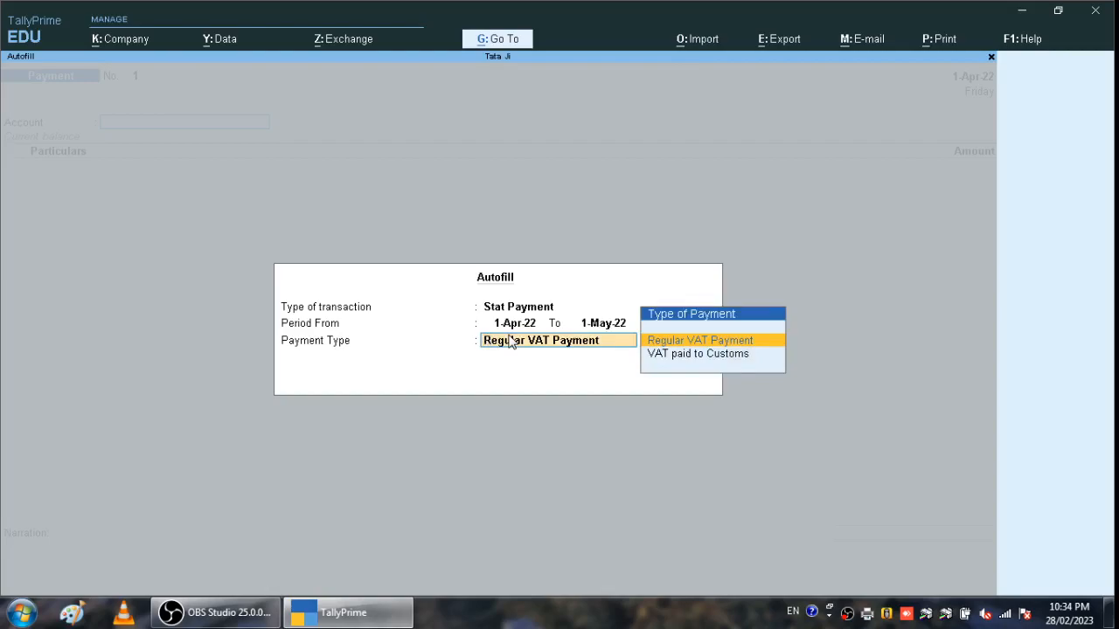
{"action": "key", "text": "Return"}
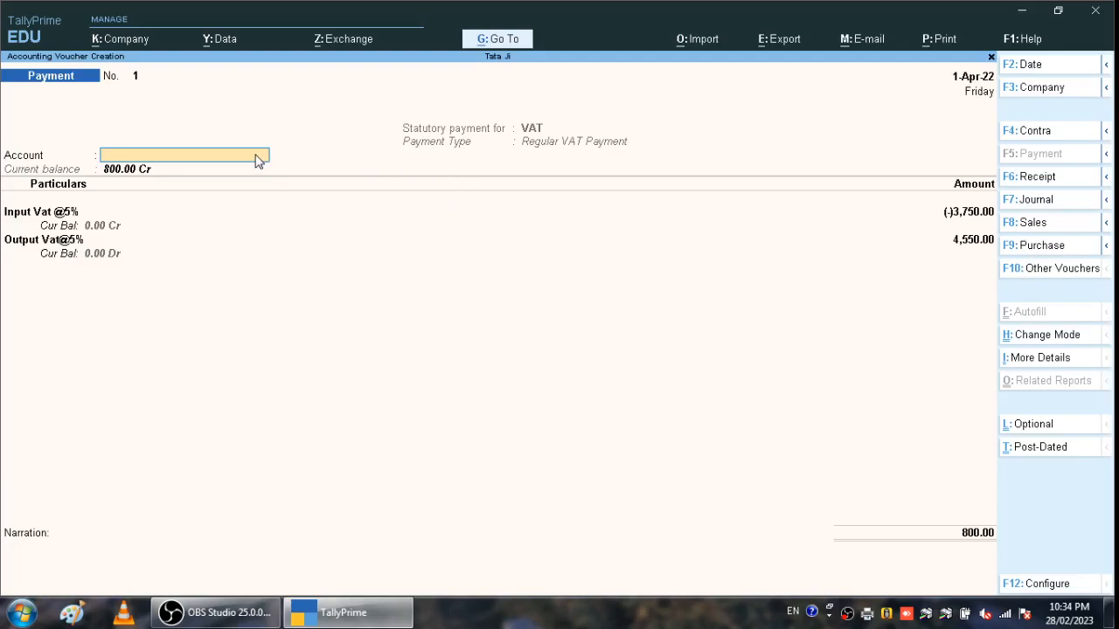
- Pay the 800.00 VAT from the Cash account and save the payment voucher
{"action": "type", "text": "Cash"}
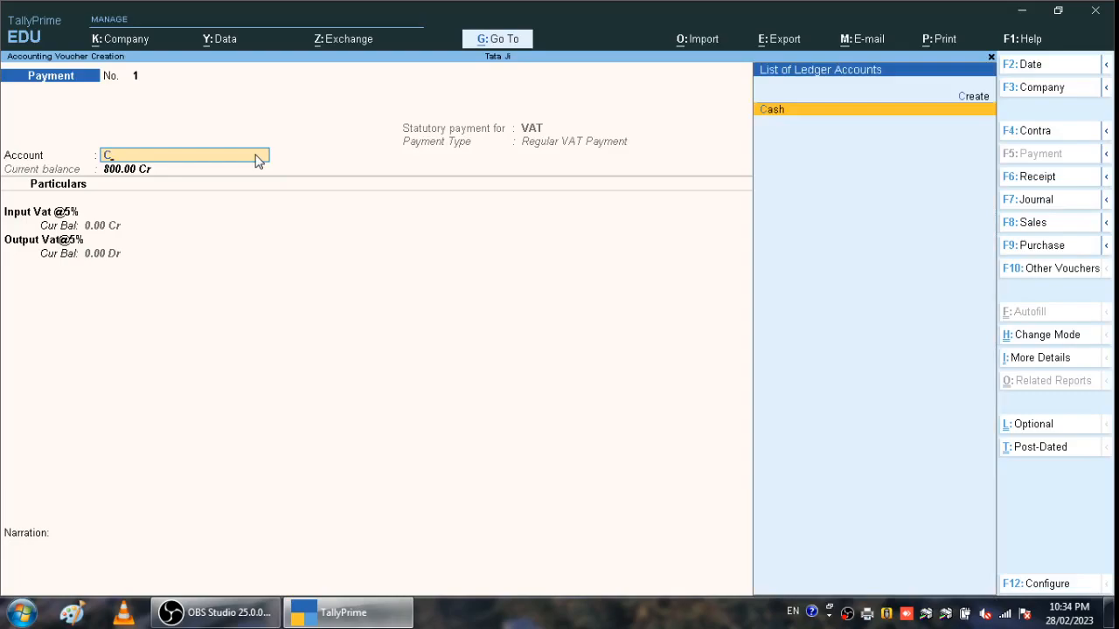
{"action": "key", "text": "Return"}
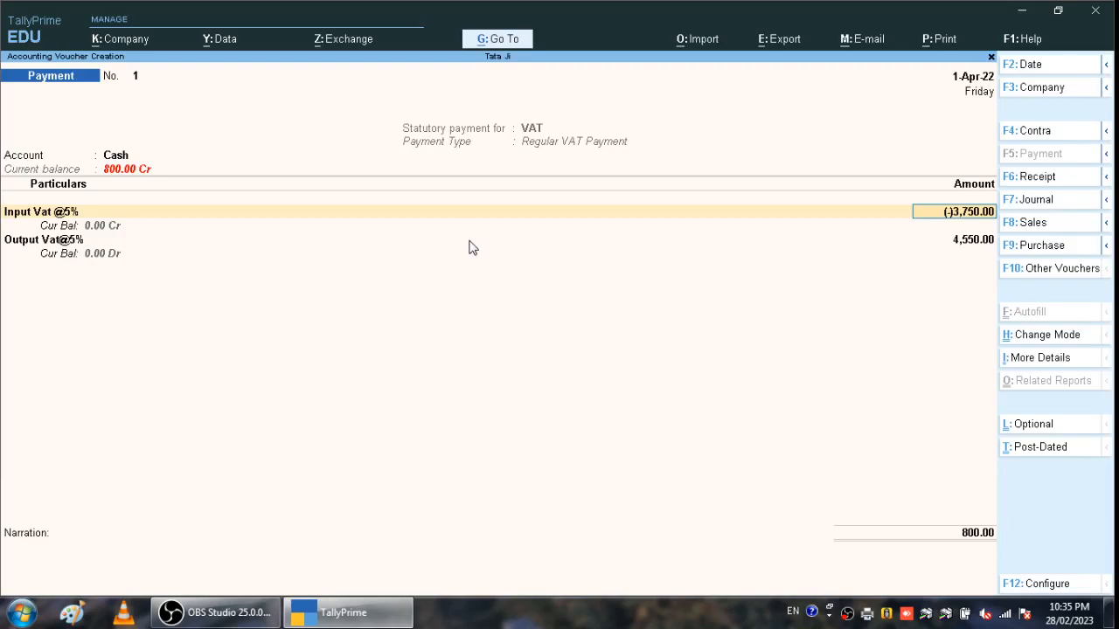
{"action": "key", "text": "ctrl"}
{"action": "key", "text": "ctrl+a"}
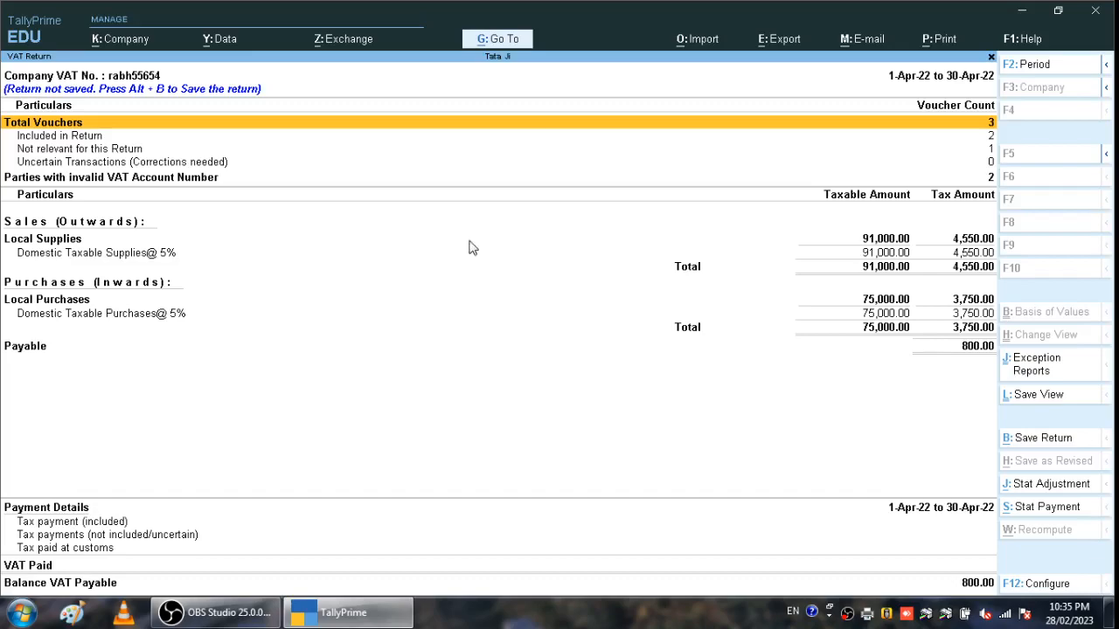
- Open Tax Payment Reconciliation, inspect the 800.00 Cash payment voucher, then back out to Display More Reports
{"action": "key", "text": "Escape"}
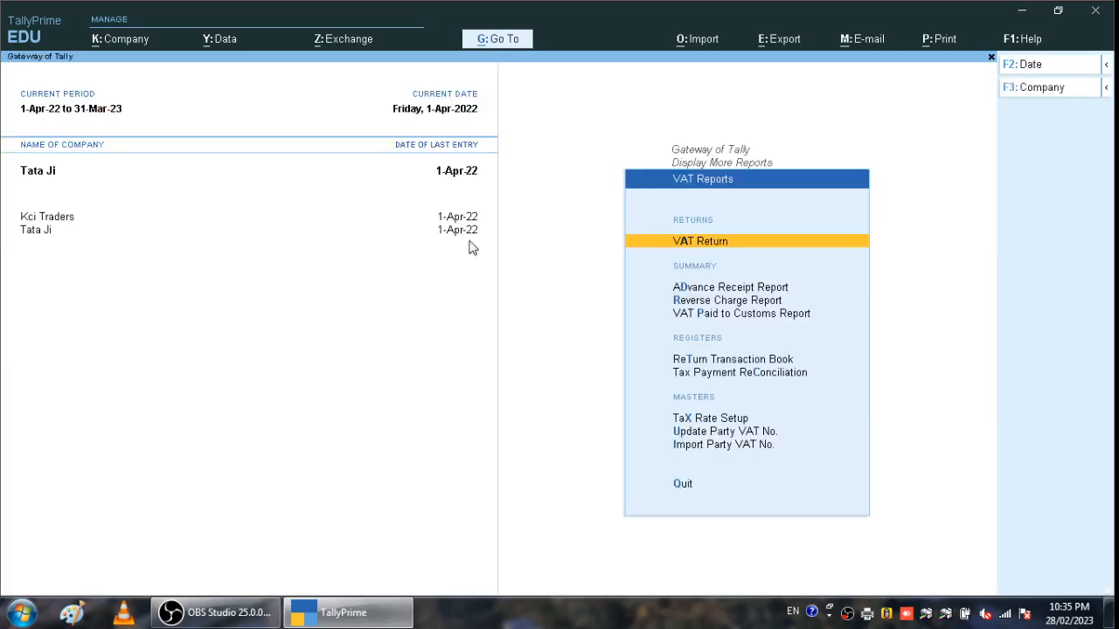
{"action": "key", "text": "Down"}
{"action": "key", "text": "Down"}
{"action": "key", "text": "Down"}
{"action": "key", "text": "Down"}
{"action": "key", "text": "Down"}
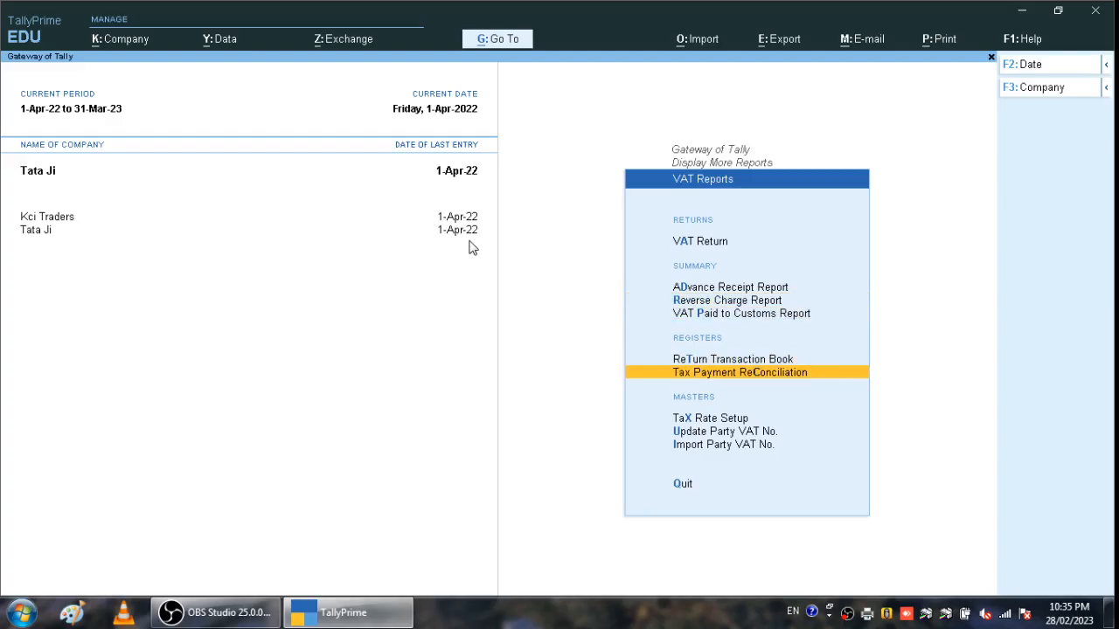
{"action": "key", "text": "Return"}
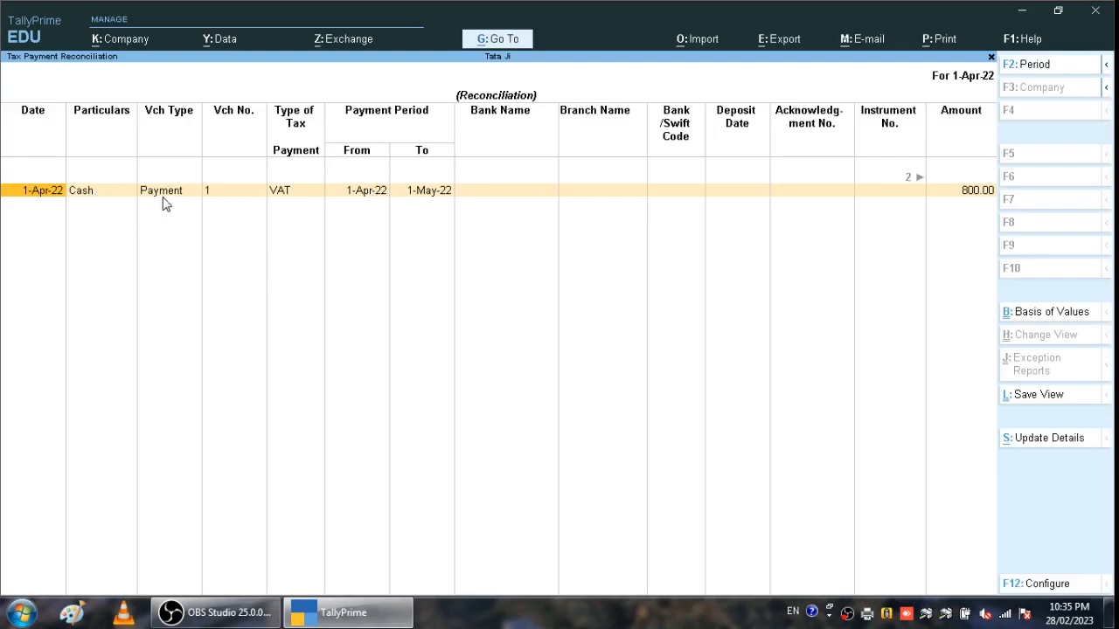
{"action": "left_click", "coordinate": [333, 201]}
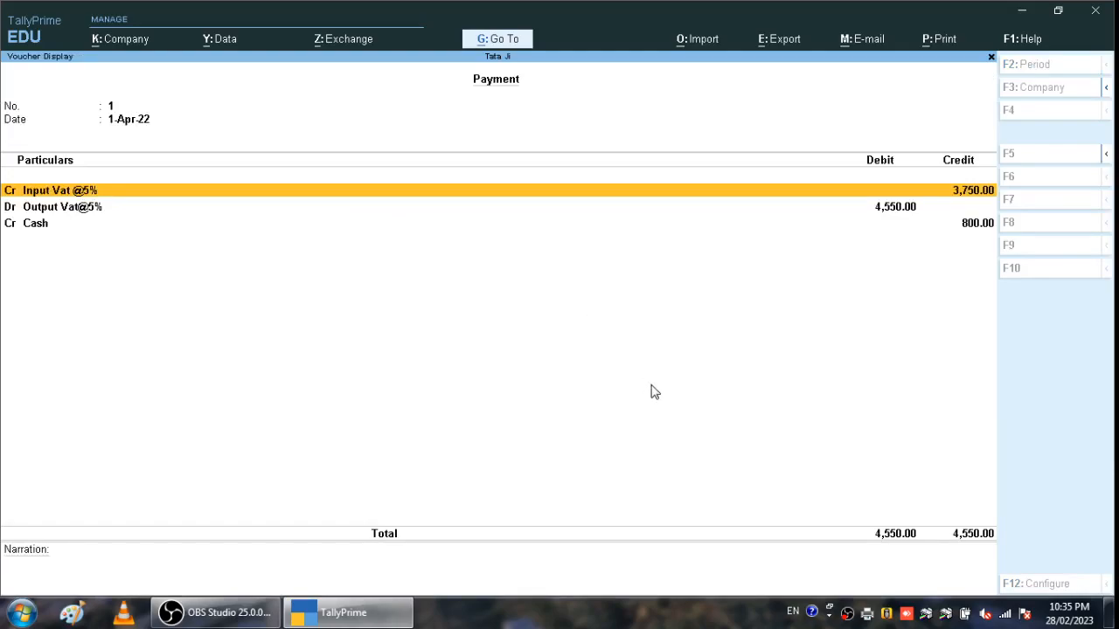
{"action": "key", "text": "Escape"}
{"action": "key", "text": "Escape"}
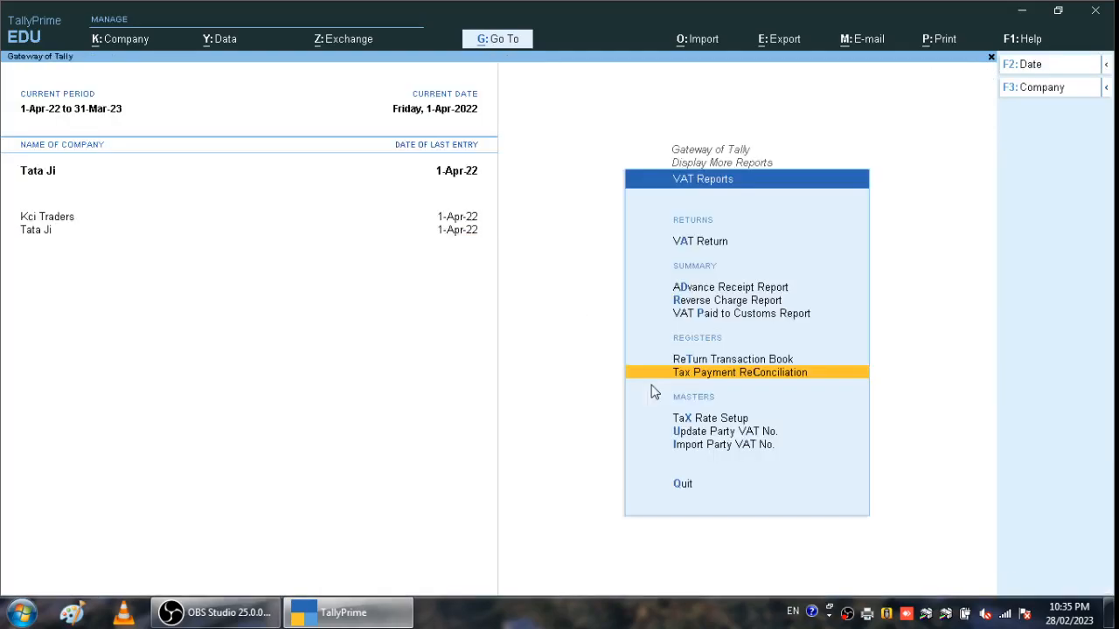
{"action": "key", "text": "Escape"}
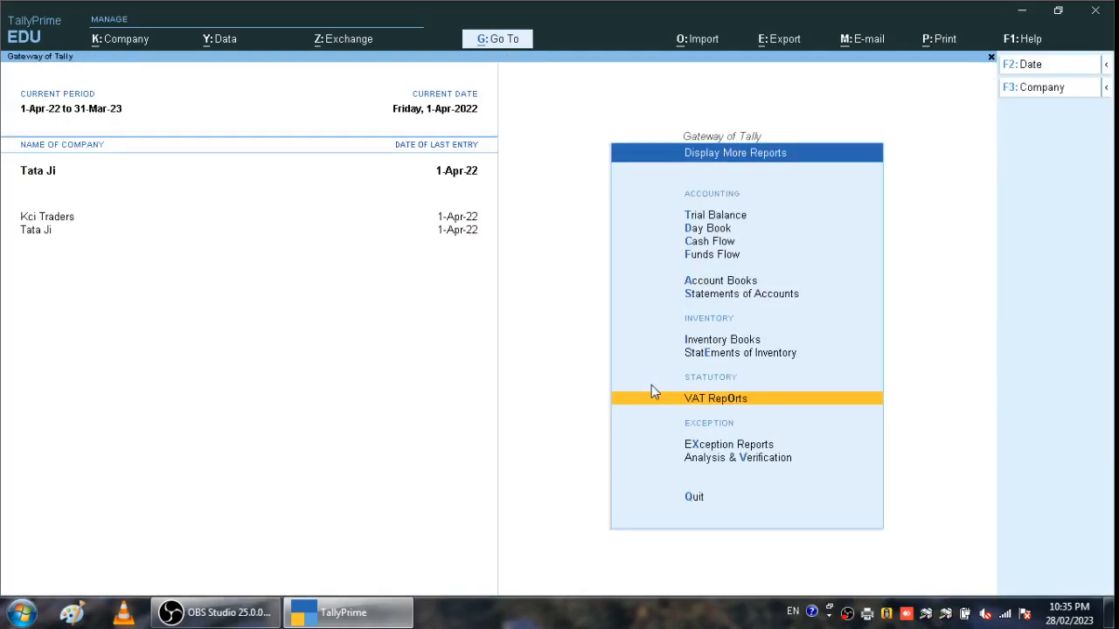